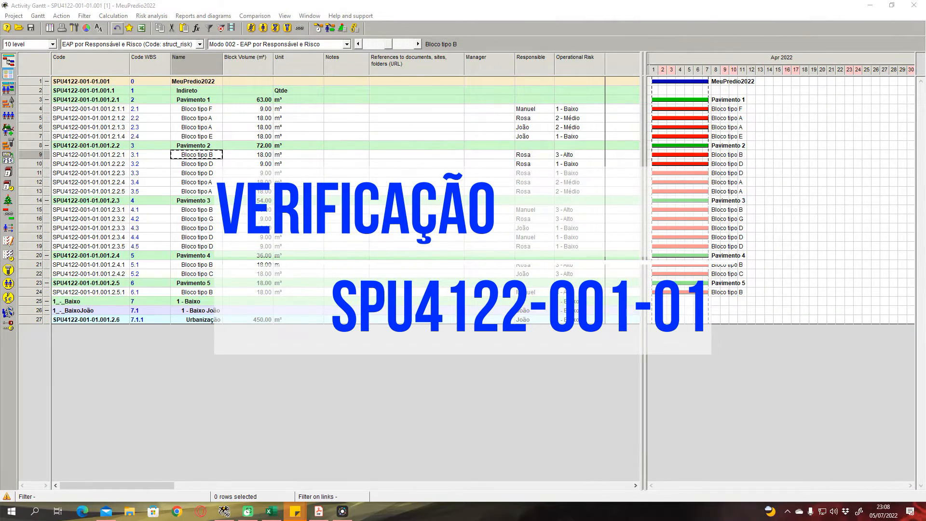
- Switch to the Caderno de Estudos PDF in Acrobat and go to its UNIDA 1 section
click(232, 44)
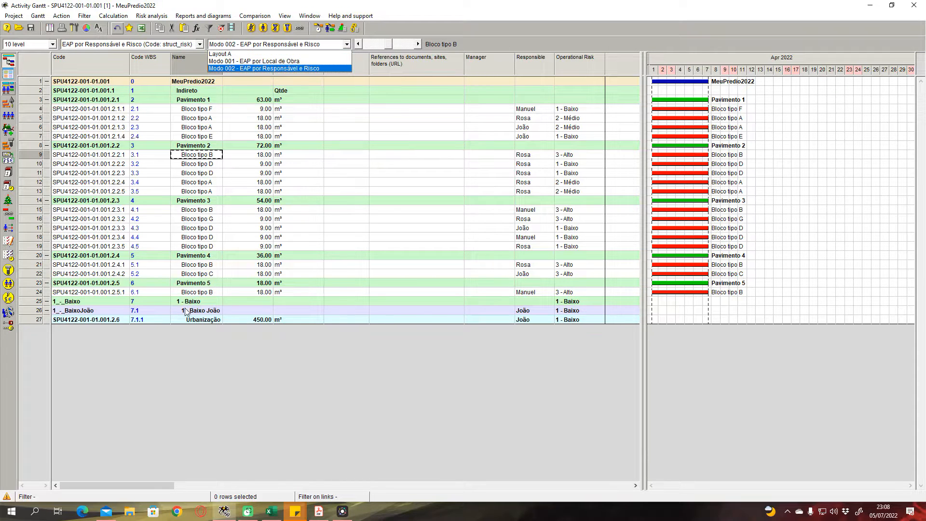
click(323, 511)
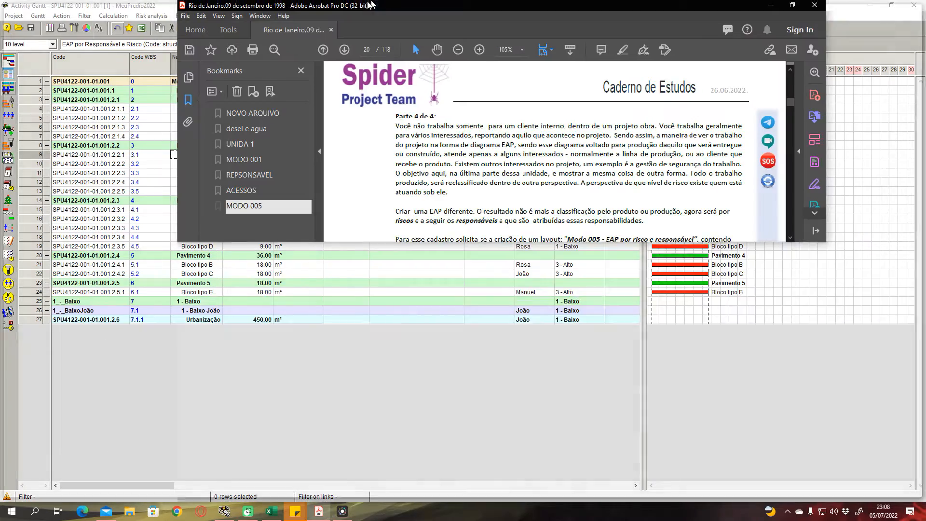
scroll(744, 308, up, 10)
scroll(744, 309, up, 3)
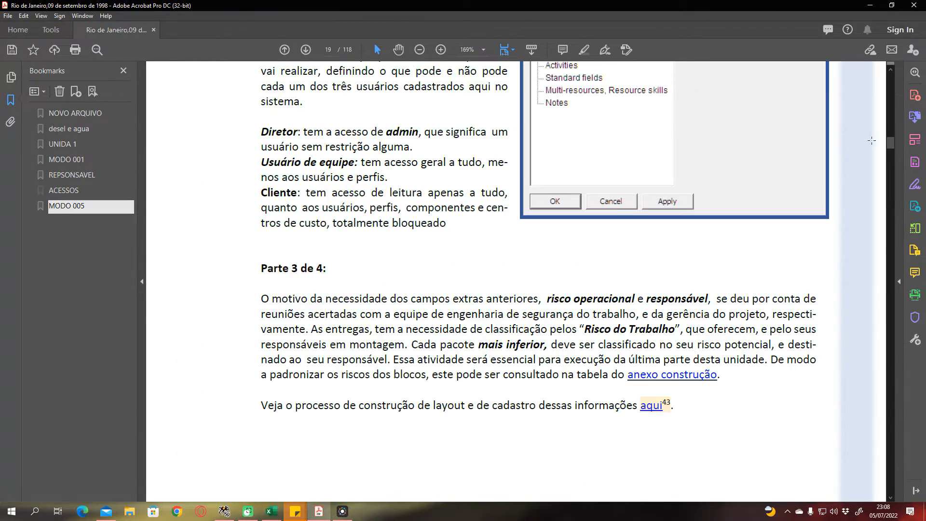
drag(890, 145, 886, 91)
scroll(599, 289, down, 6)
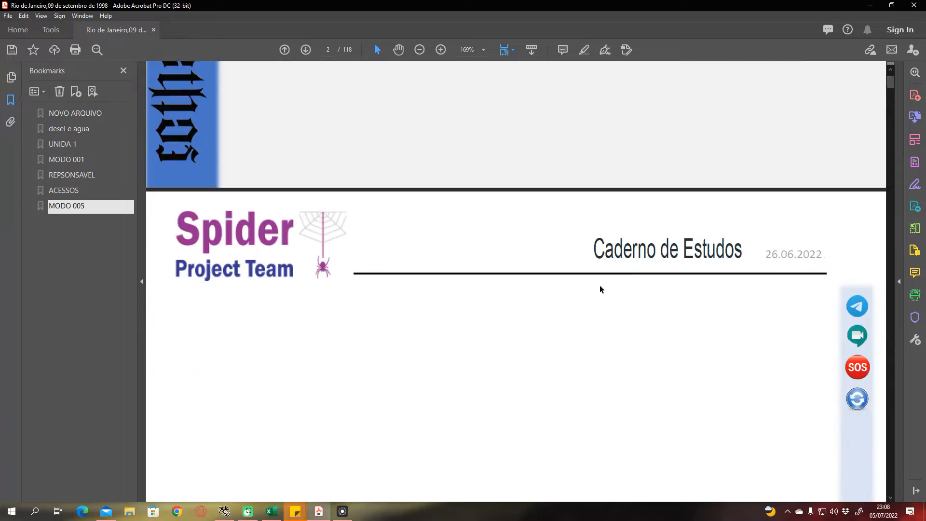
click(60, 144)
scroll(530, 305, down, 12)
scroll(489, 302, down, 15)
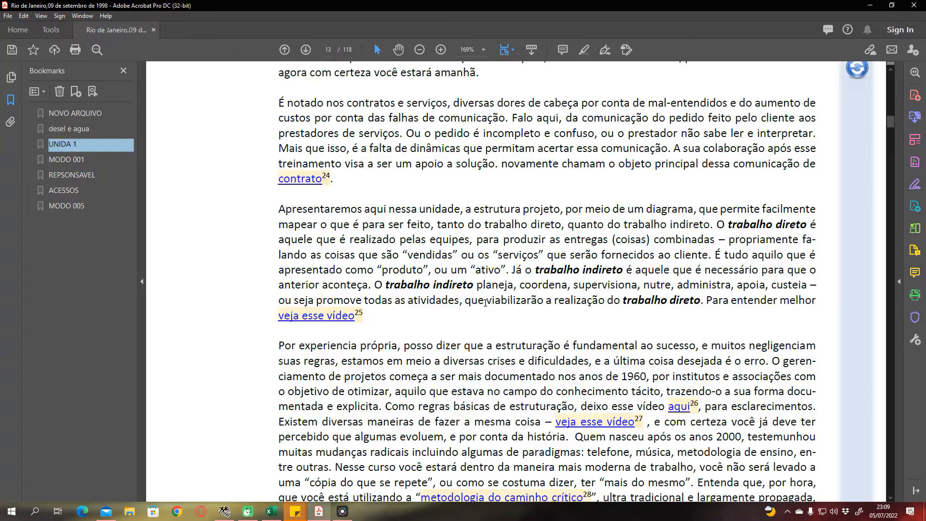
- Read the delivery identification rules, the Intro and Parte 1 de 4 of the unit's assignment
scroll(484, 305, down, 10)
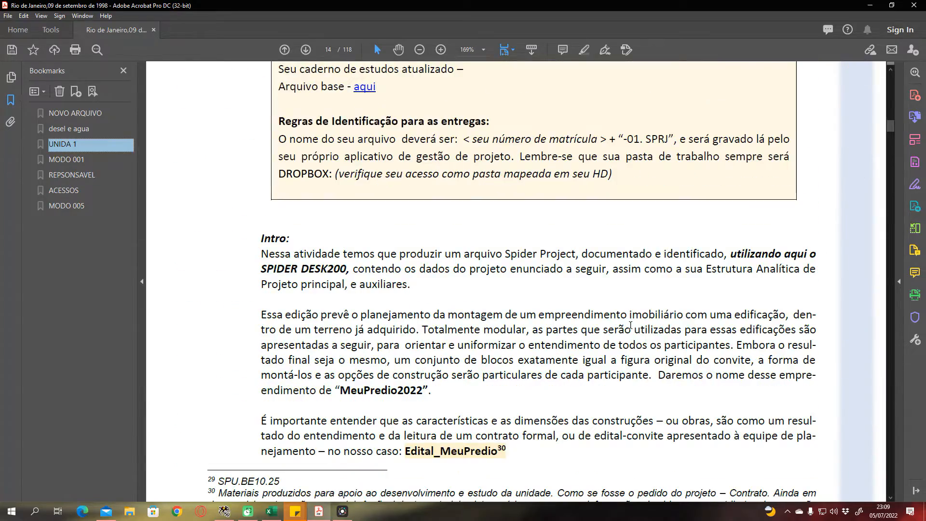
scroll(627, 327, down, 3)
scroll(593, 308, down, 12)
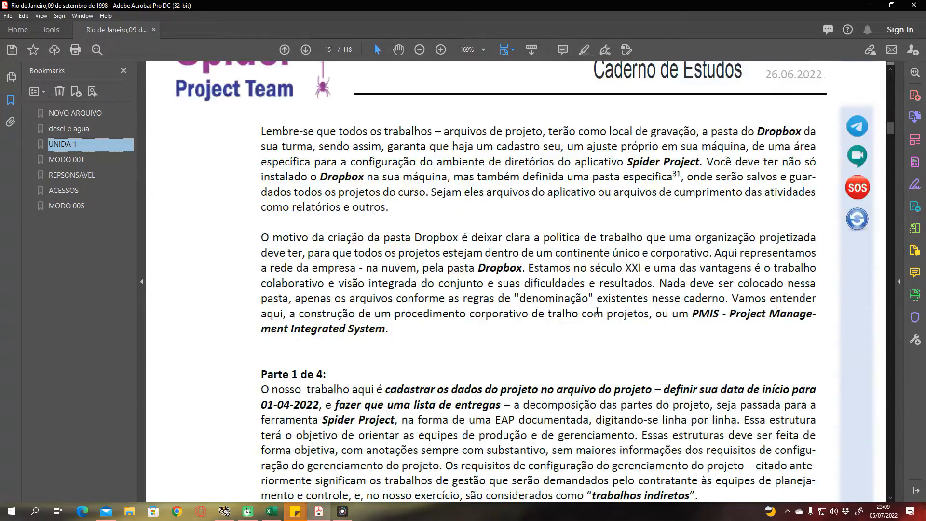
scroll(569, 205, down, 4)
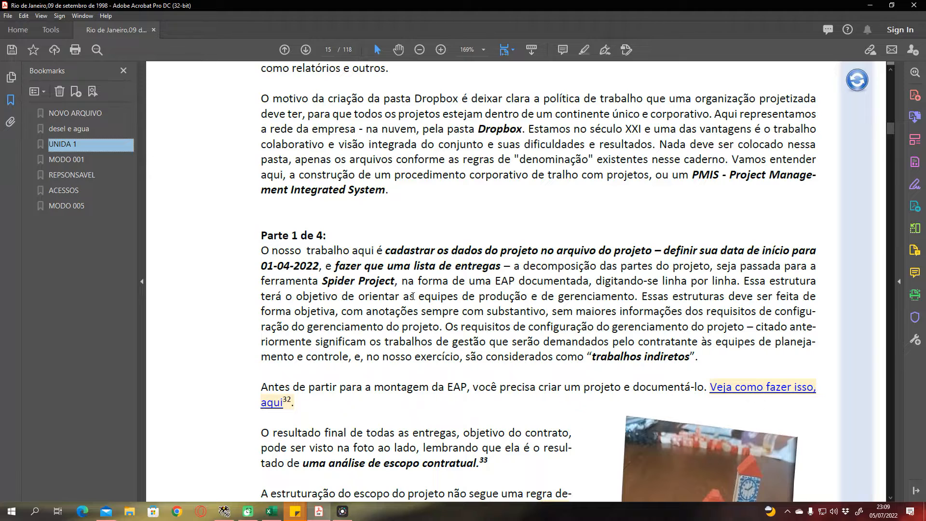
scroll(427, 282, down, 2)
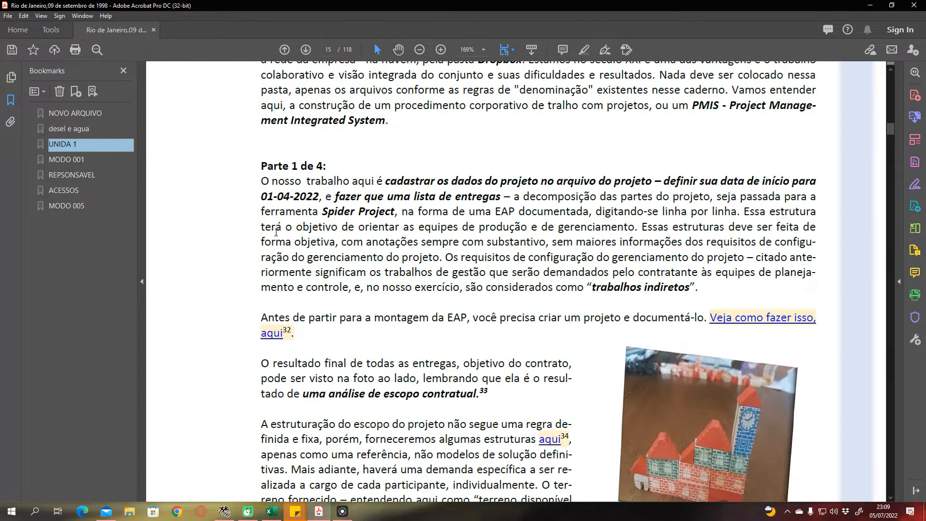
scroll(488, 226, down, 6)
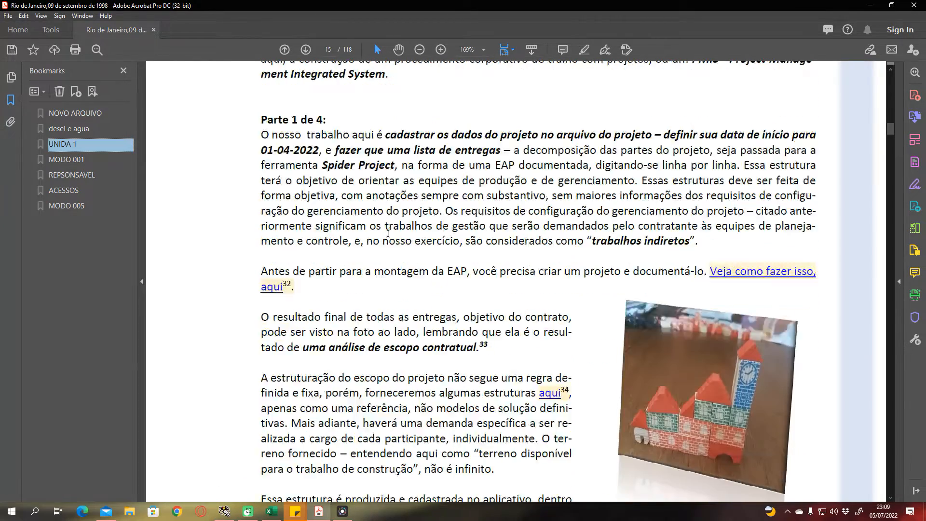
- Examine the paragraph listing the attributes required for the Modo 001 - EAP por Local de Obra layout
scroll(437, 251, down, 10)
scroll(438, 251, down, 5)
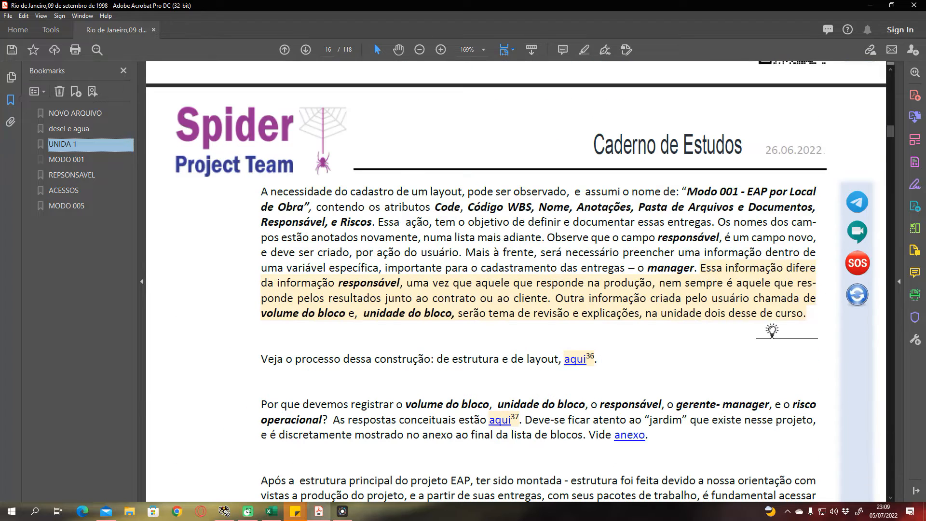
drag(691, 199, 718, 215)
click(705, 193)
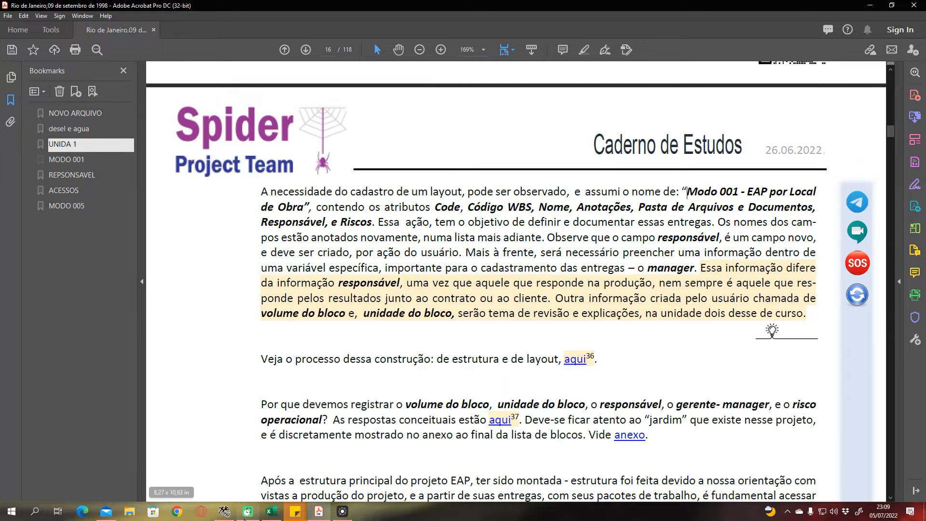
- Switch to Spider Project and apply the layout Modo 001 - EAP por Local de Obra to the activity Gantt
click(221, 512)
click(273, 43)
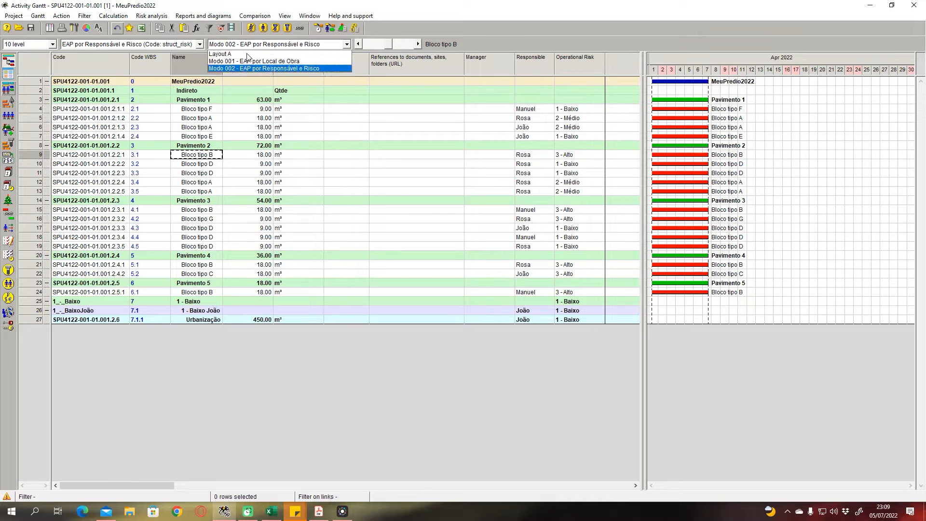
click(242, 56)
click(244, 45)
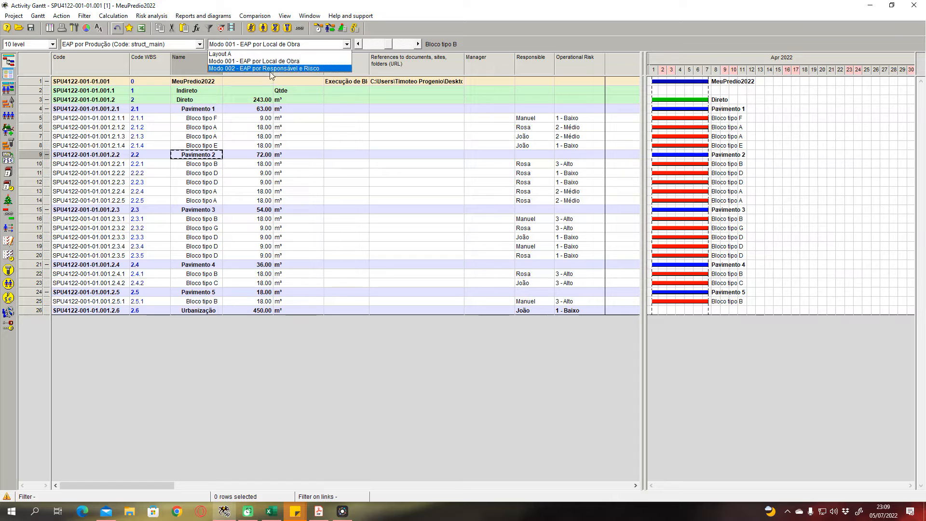
click(254, 59)
- View the activity Gantt in Layout A and return to the Modo 001 - EAP por Local de Obra layout
click(254, 44)
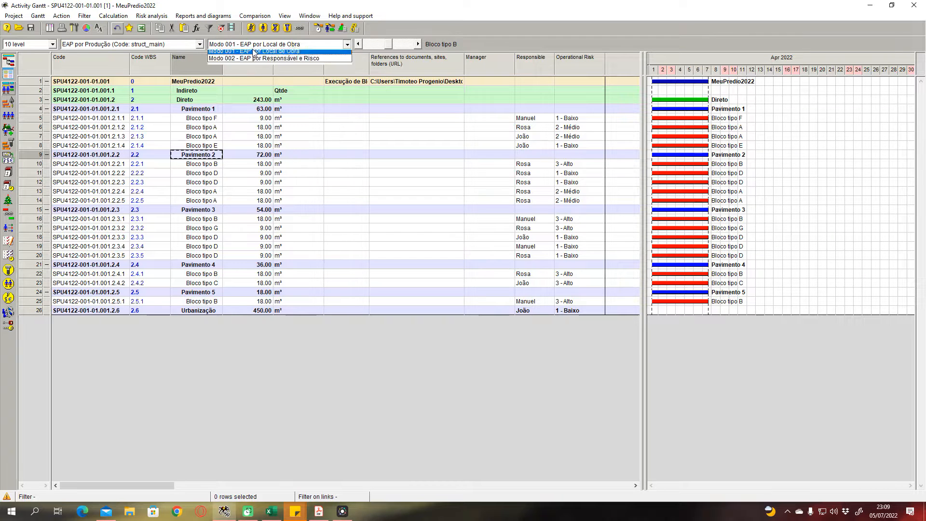
click(251, 54)
click(253, 46)
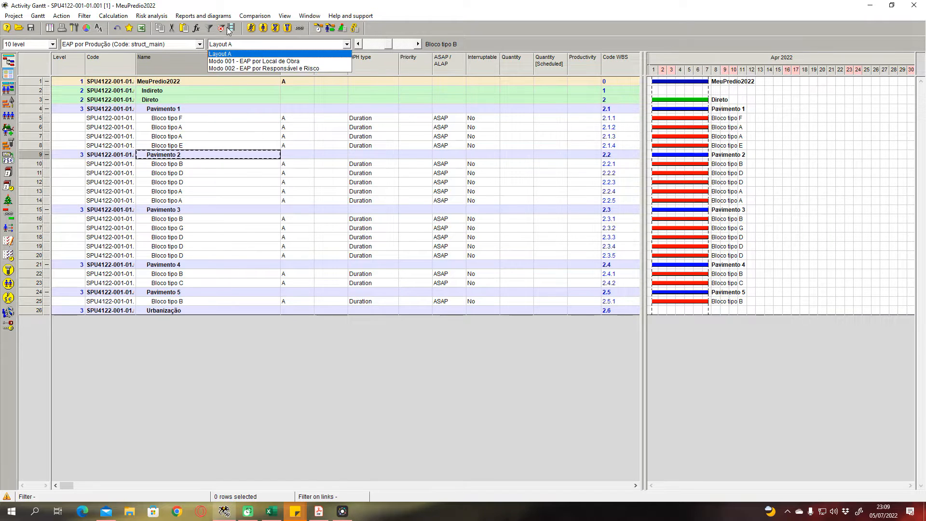
click(240, 62)
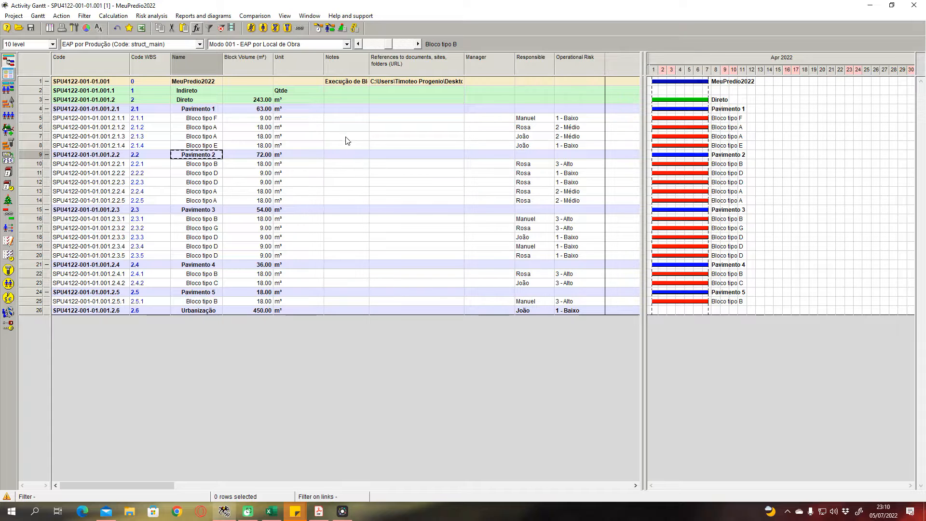
- Inspect the name, code and type of the Unit column's user field and close its properties
click(296, 70)
double_click(296, 66)
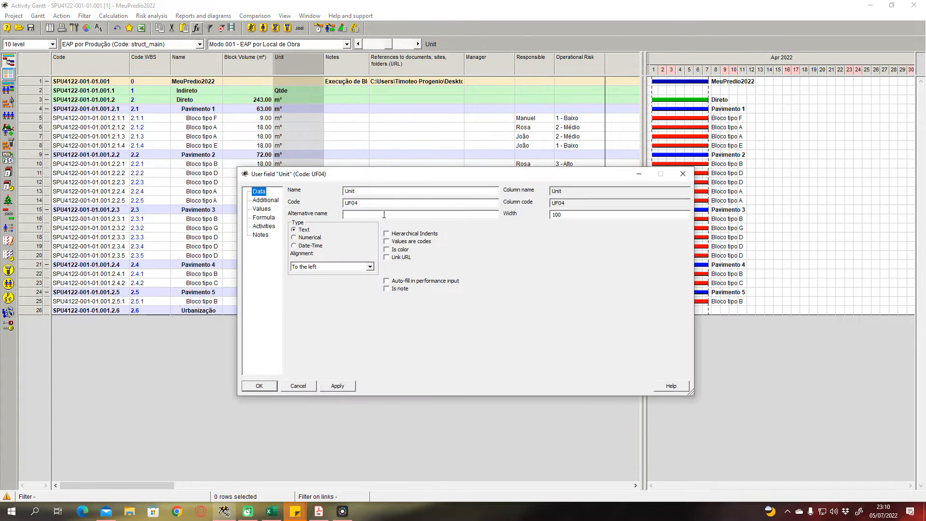
double_click(364, 205)
click(690, 176)
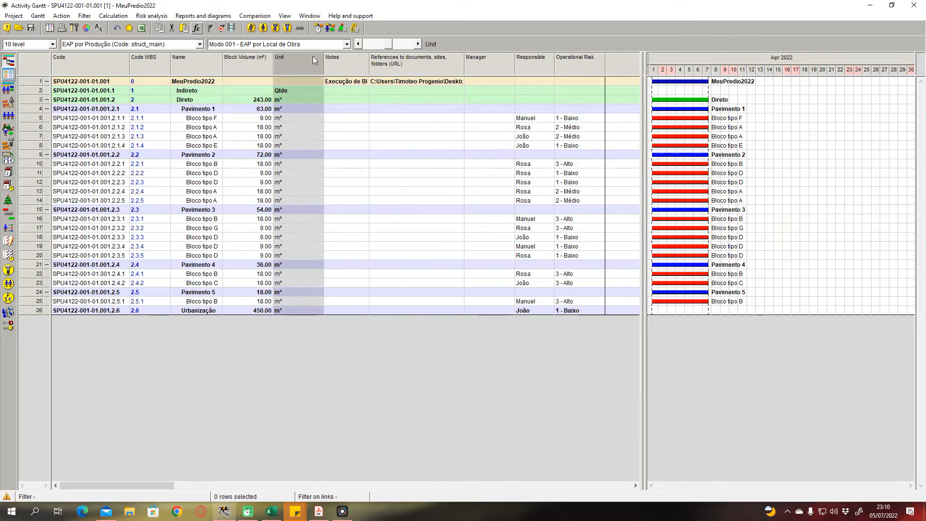
- Widen the activity table so that it covers most of the Gantt chart area
drag(645, 74, 912, 80)
drag(643, 85, 826, 85)
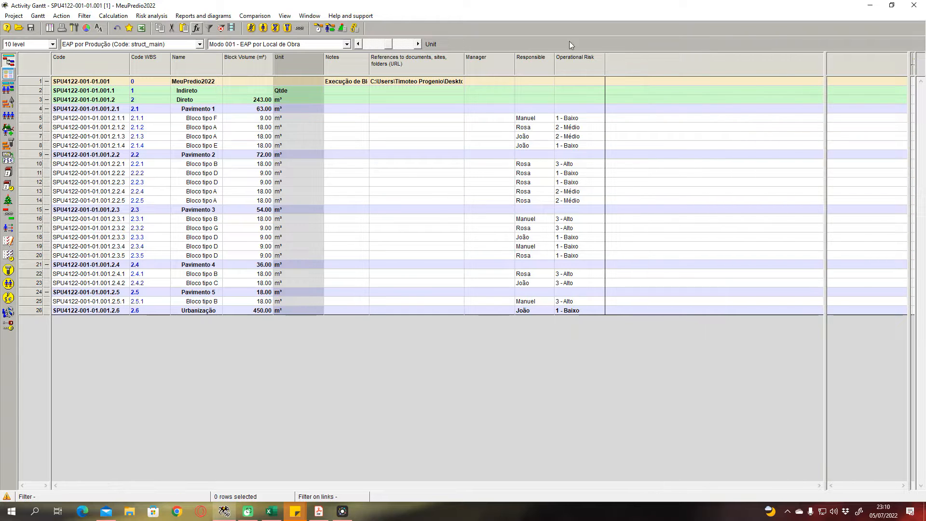
- Search all standard fields for UNI, examine the Unit of volume field, and close the field selection without adding a column
right_click(624, 62)
click(660, 68)
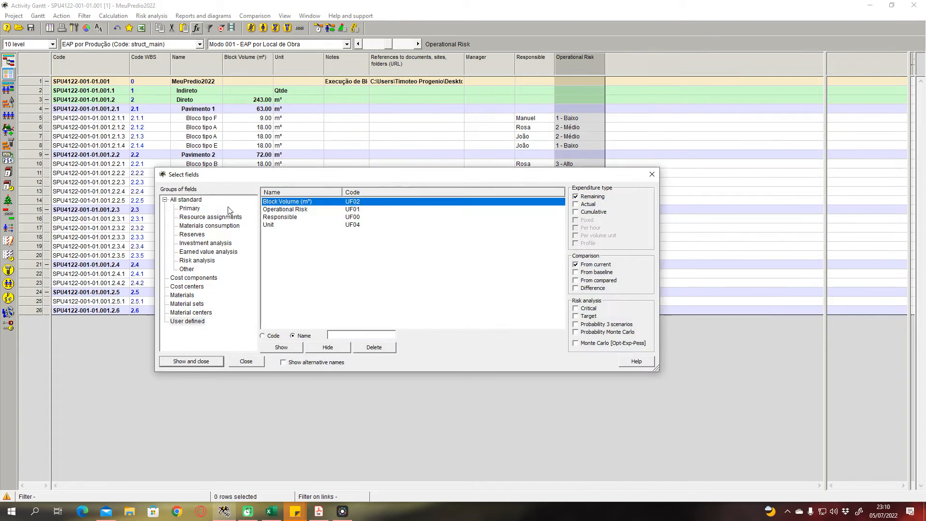
click(190, 203)
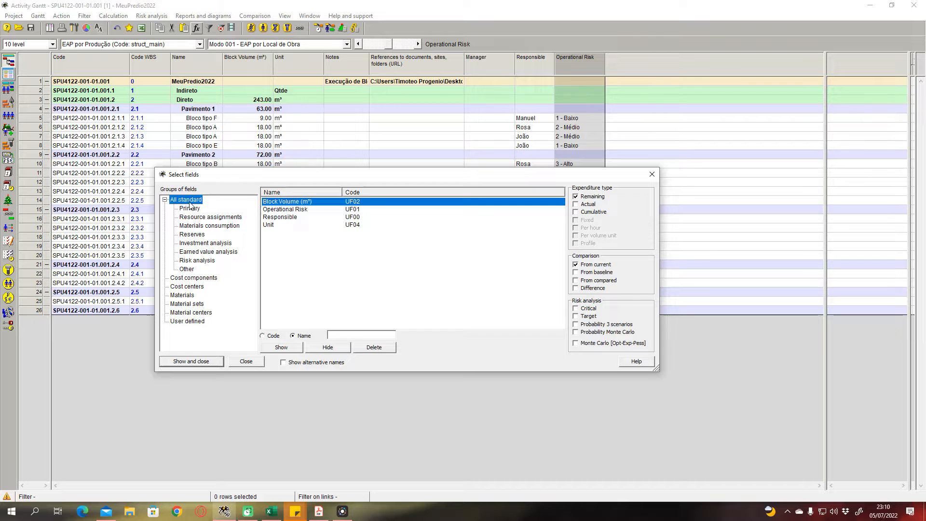
click(344, 336)
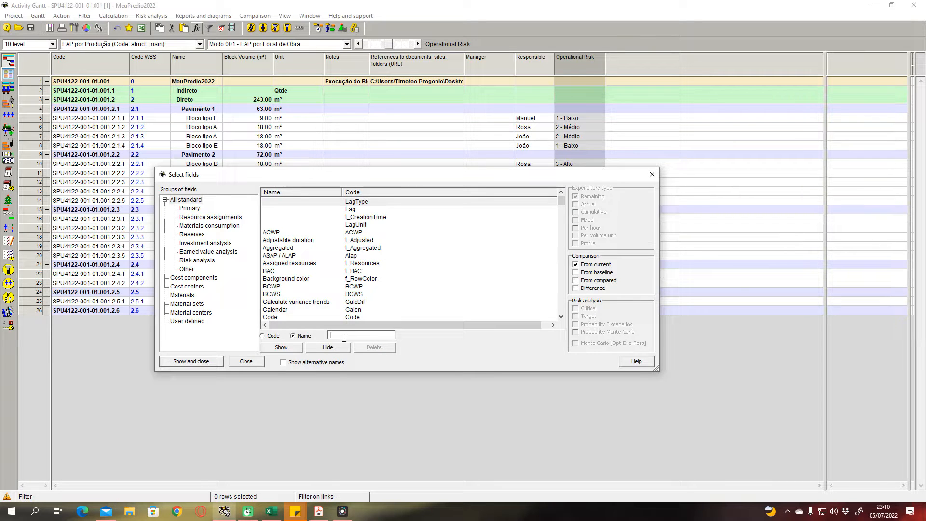
text(UNI)
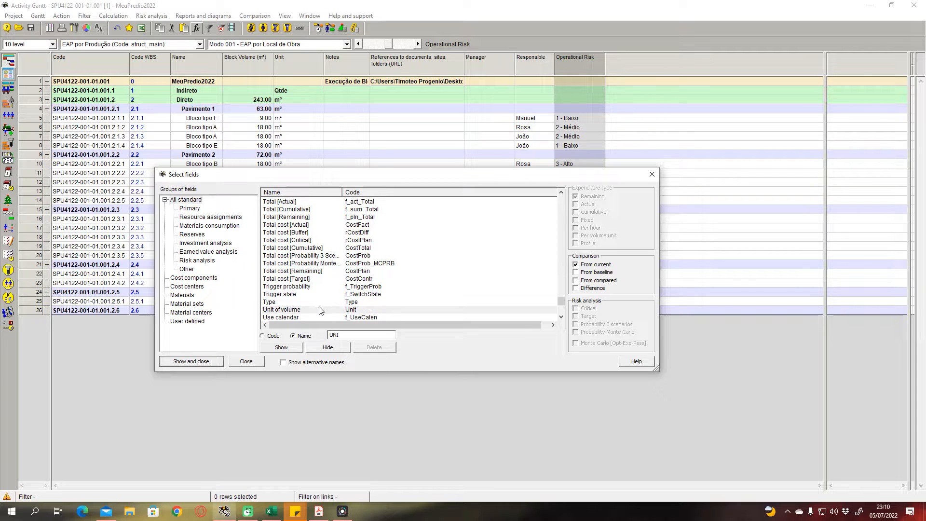
scroll(323, 310, down, 2)
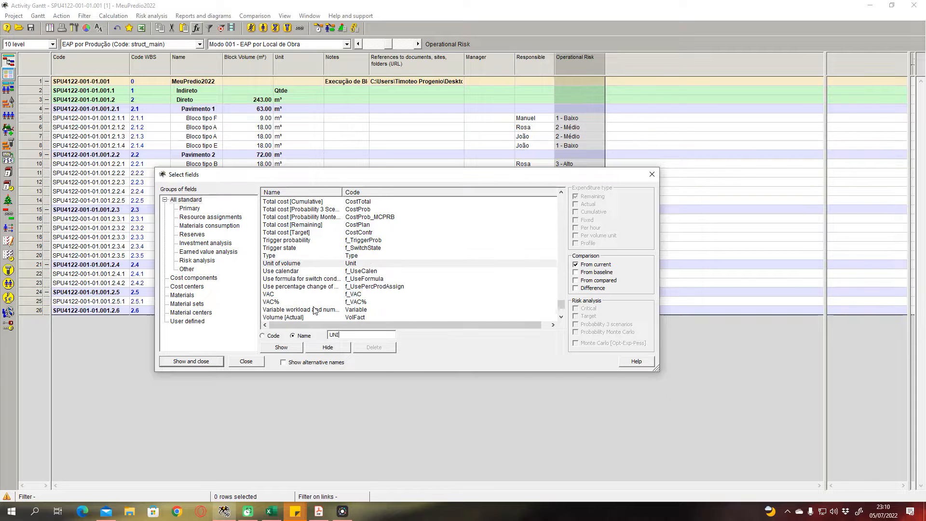
click(295, 265)
scroll(308, 273, up, 3)
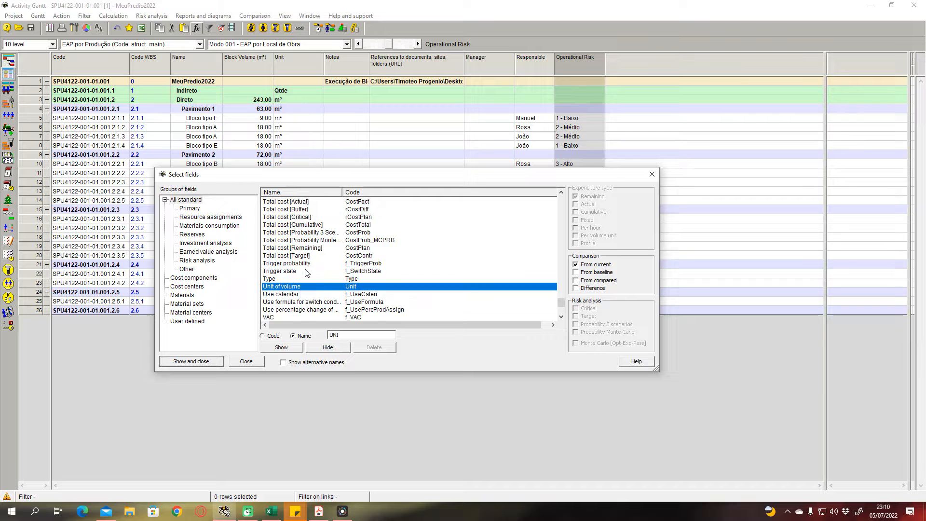
scroll(285, 63, up, 7)
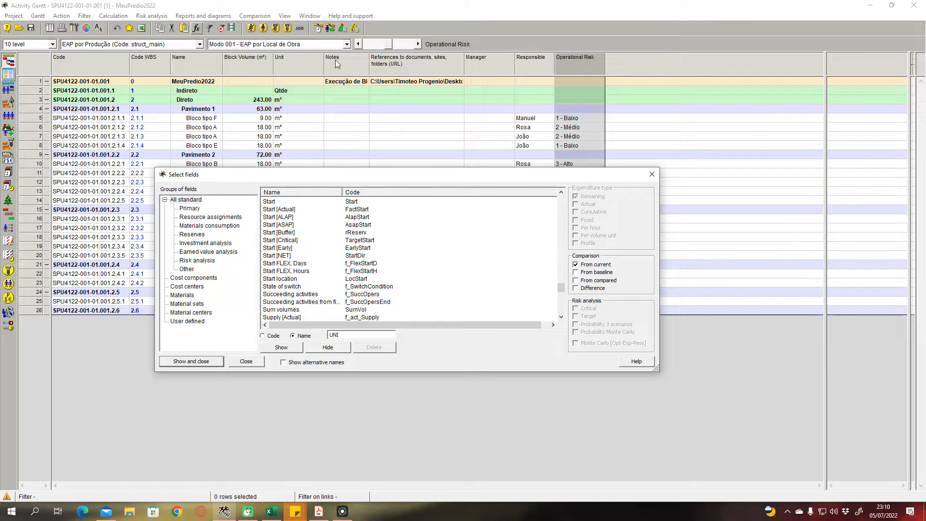
scroll(306, 251, down, 5)
scroll(305, 271, down, 5)
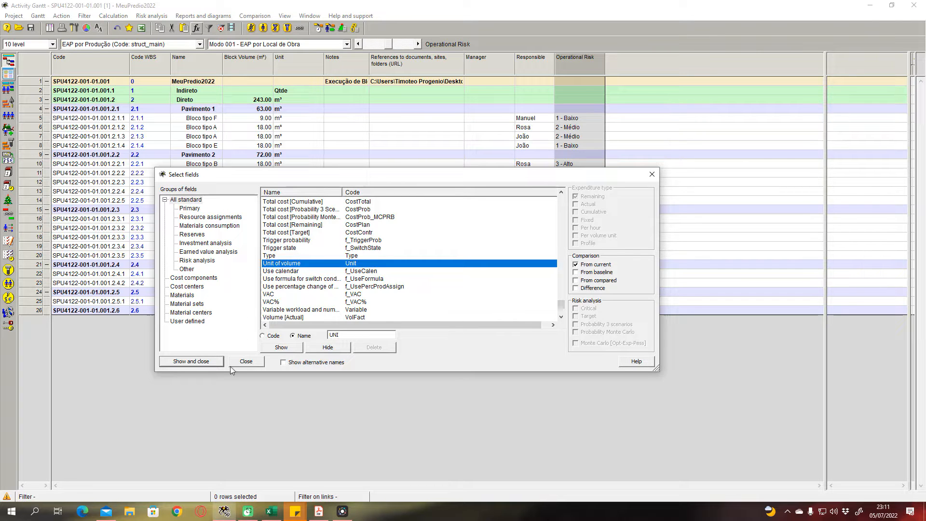
click(651, 174)
- Check the Unit column entries for the MeuPredio2022, Indireto and Direto rows
click(291, 63)
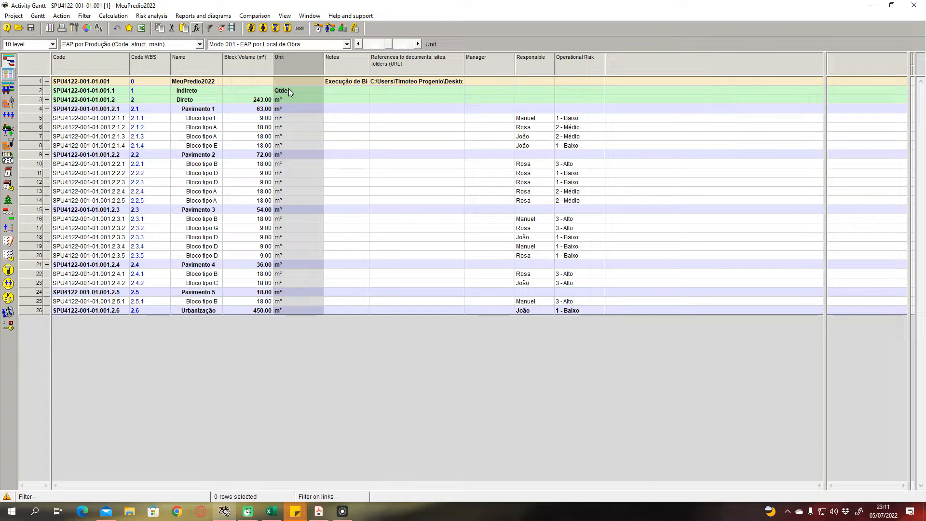
click(304, 90)
click(302, 100)
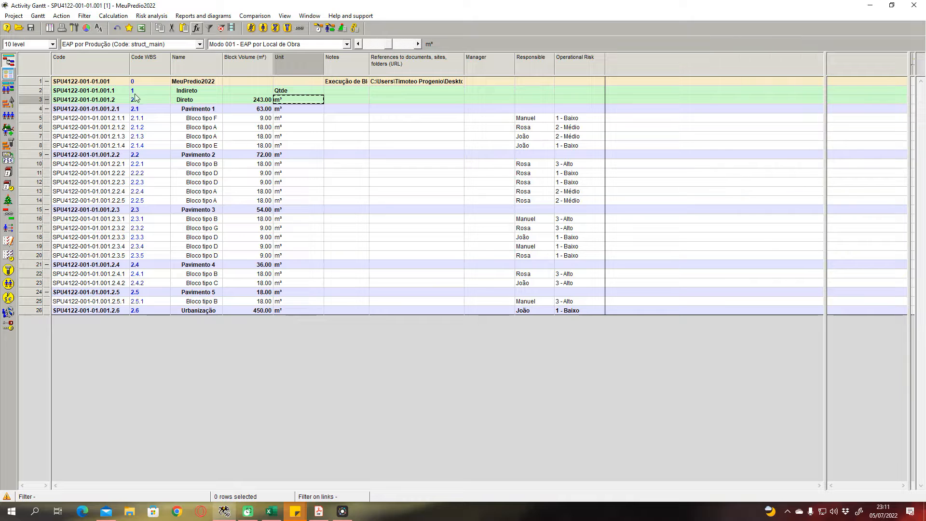
click(278, 92)
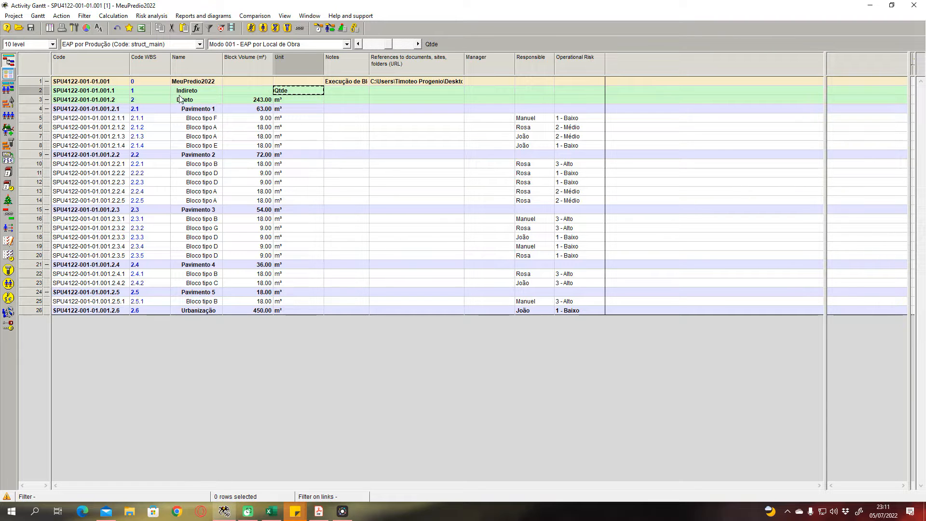
click(293, 82)
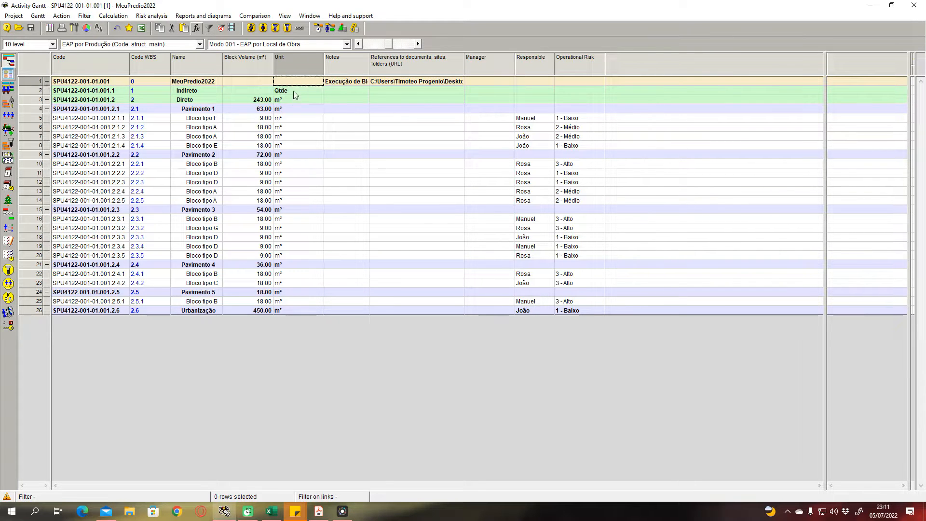
click(293, 93)
click(291, 83)
click(289, 98)
click(288, 91)
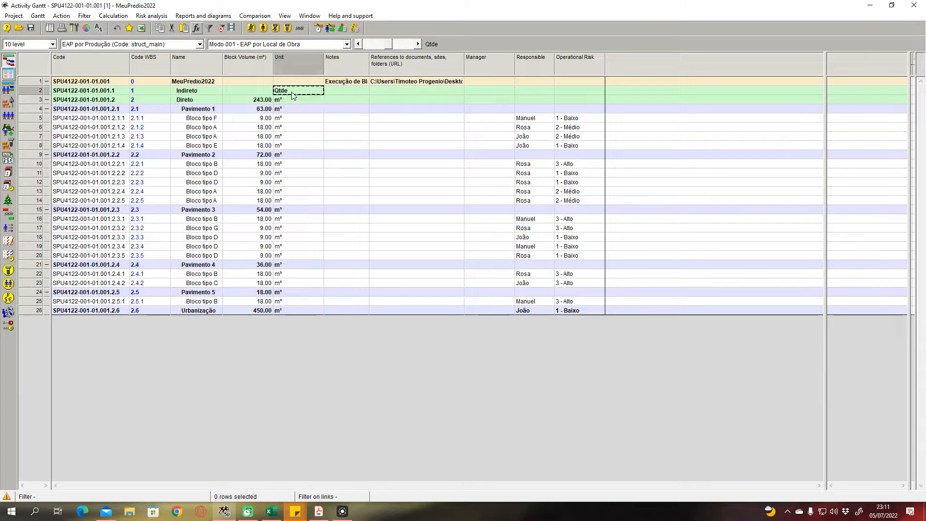
- Compare the Numerical and Text types in the Unit column's user field properties, leave it as Text and close the properties
click(285, 57)
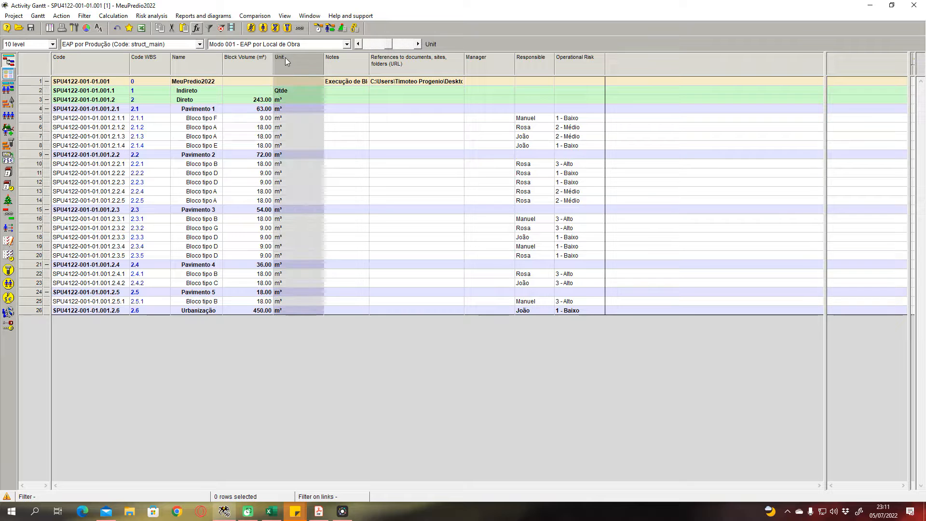
double_click(294, 66)
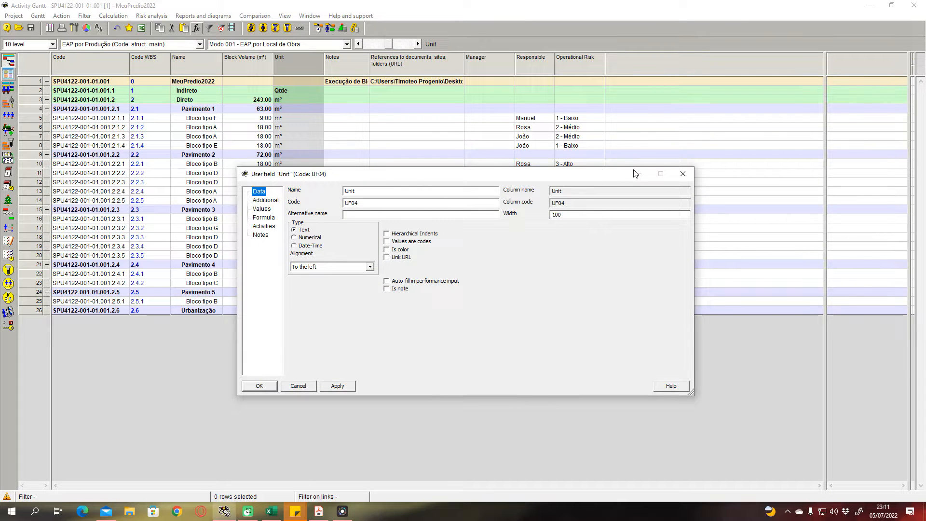
click(309, 237)
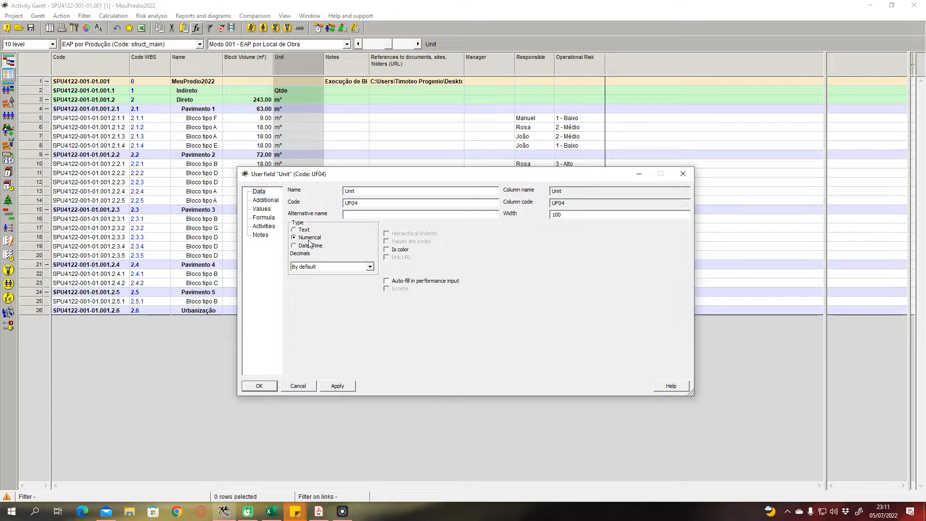
click(303, 231)
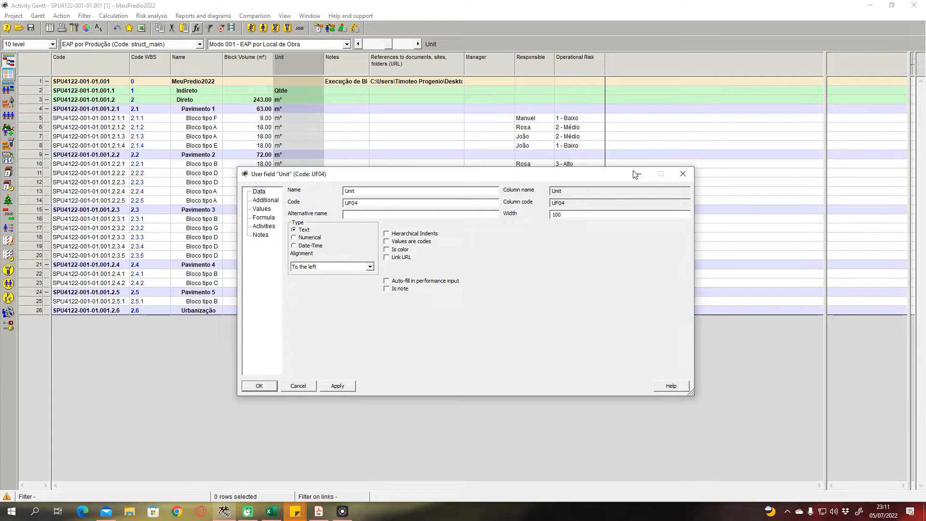
click(683, 174)
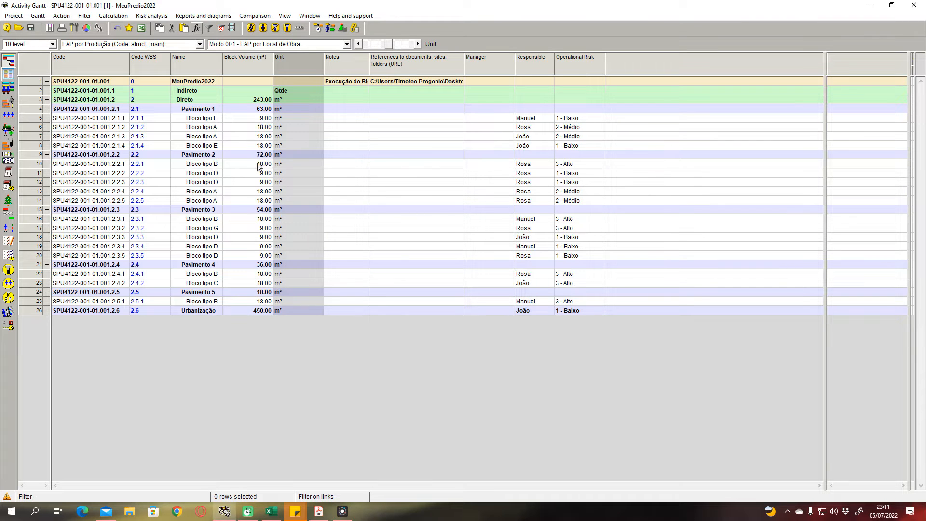
- Check the Unit column entries of the Indireto row and of the rows under Pavimento 1, 2 and 3
click(293, 115)
click(293, 98)
click(292, 93)
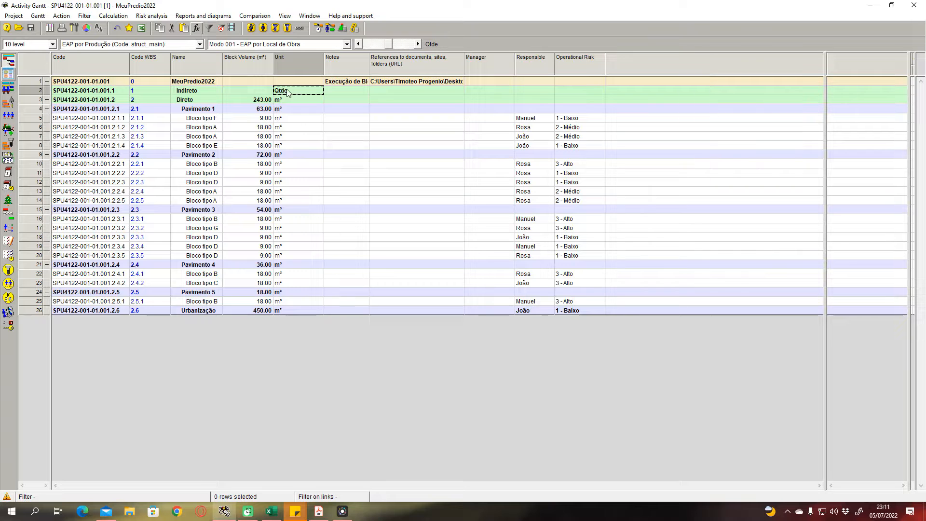
click(293, 60)
click(290, 119)
click(289, 128)
click(286, 136)
click(284, 164)
click(289, 210)
click(294, 247)
click(293, 228)
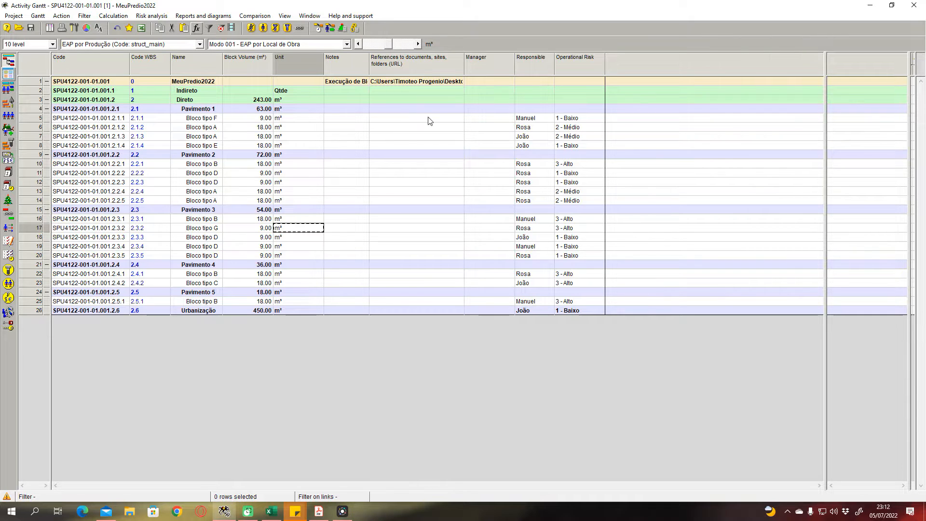
click(281, 91)
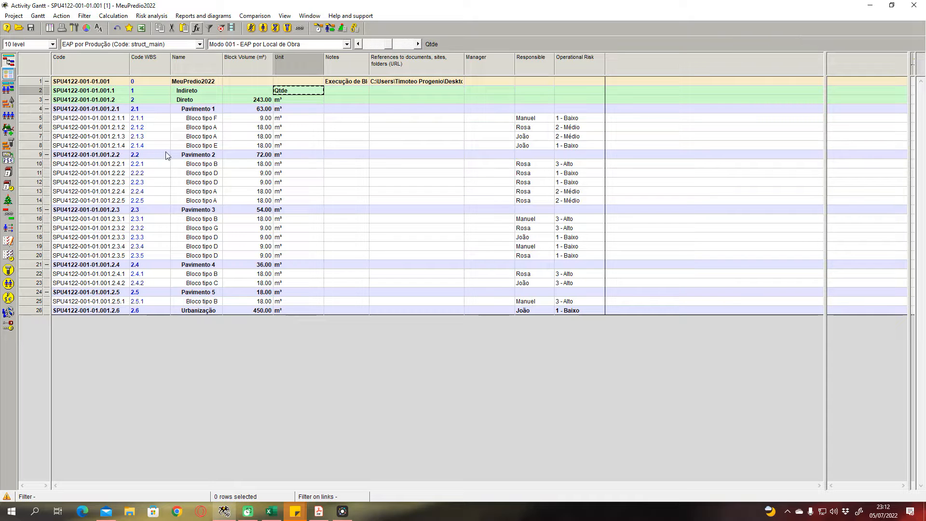
- Widen the Code column and review the activity codes from the MeuPredio2022 row through the Pavimento 1 blocks
drag(129, 62, 153, 62)
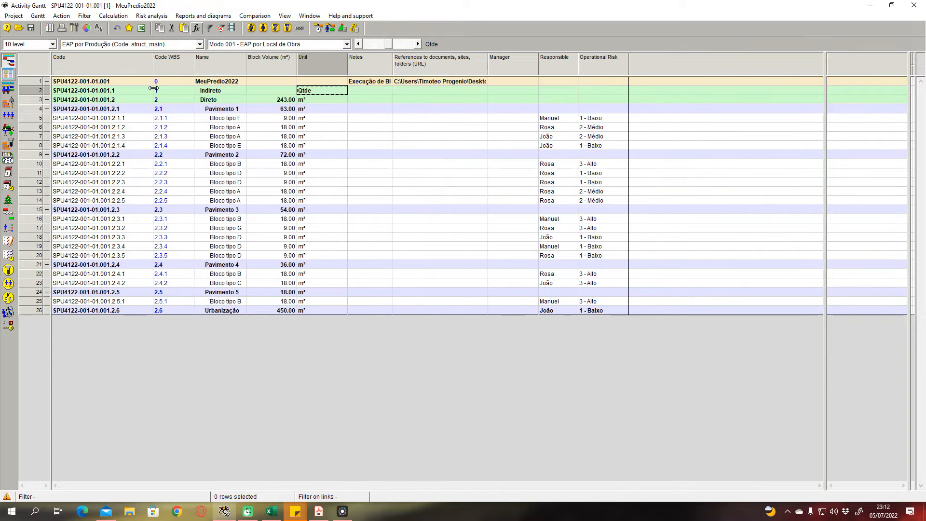
click(108, 137)
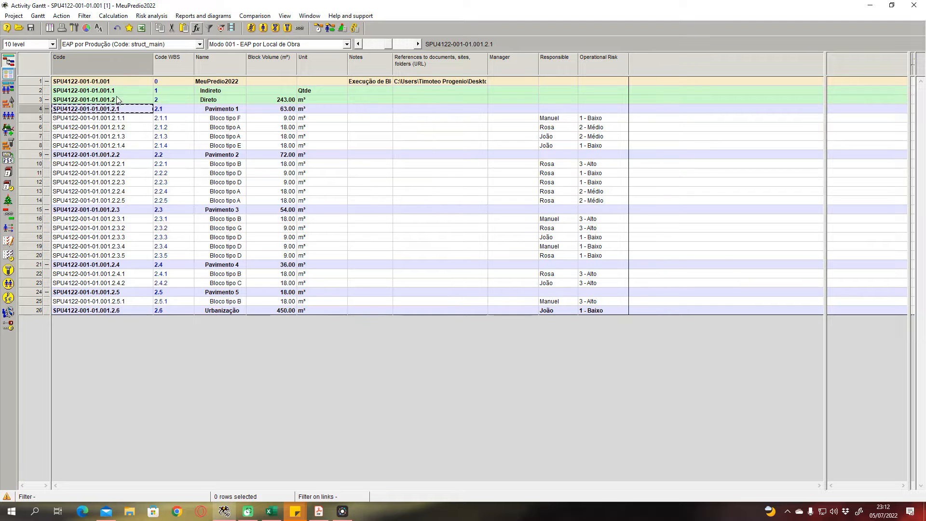
click(110, 100)
click(109, 93)
click(105, 118)
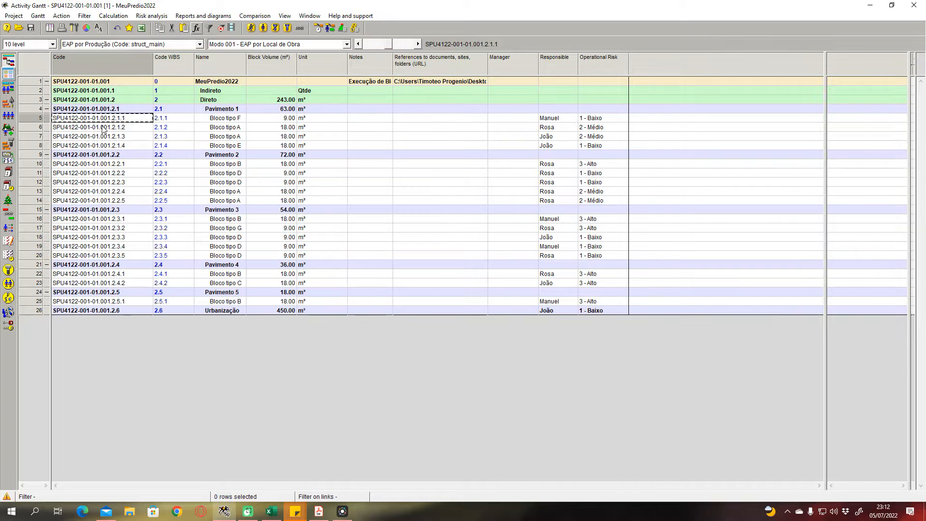
click(98, 137)
click(110, 109)
click(109, 90)
click(108, 83)
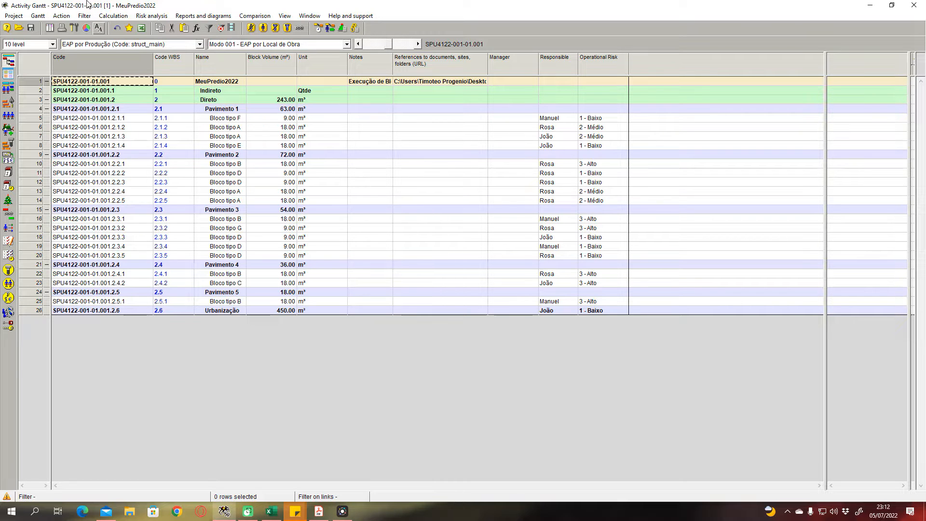
click(102, 82)
click(114, 80)
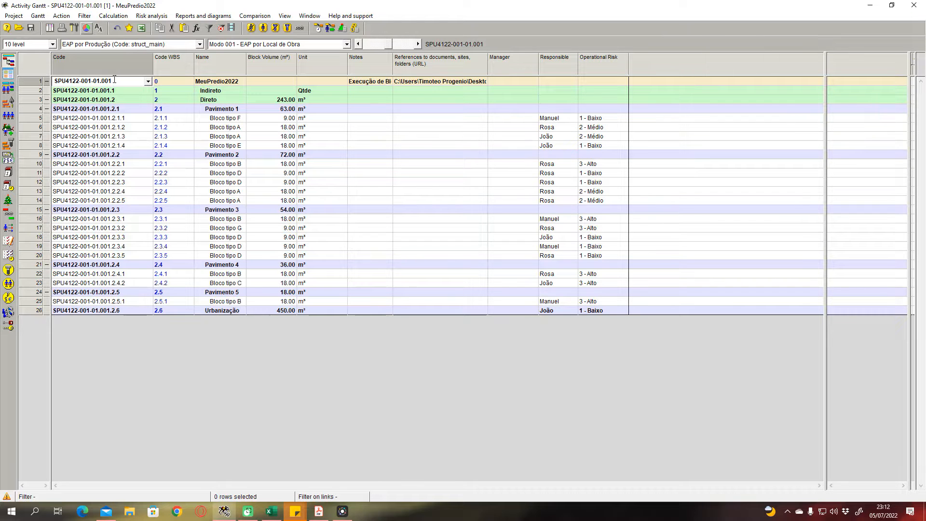
key(BackSpace)
key(BackSpace)
key(BackSpace)
key(Delete)
text(-)
click(149, 90)
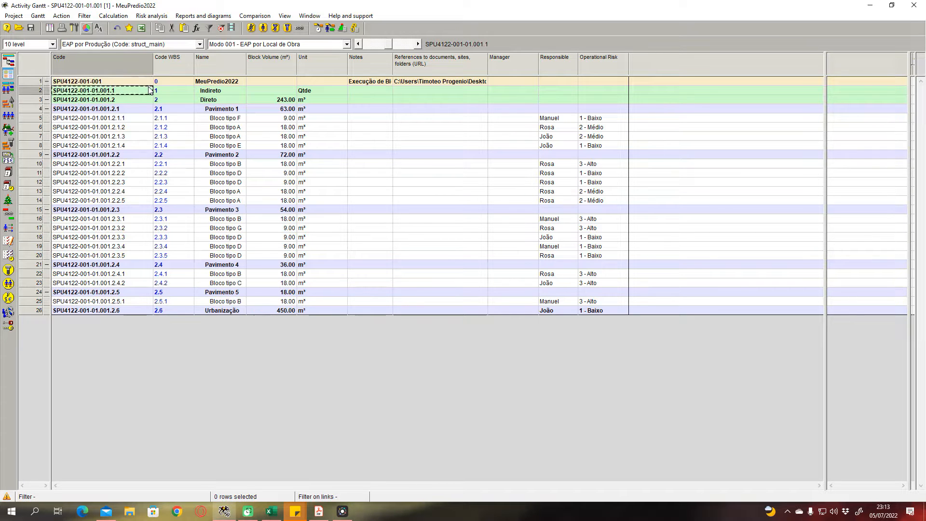
click(101, 82)
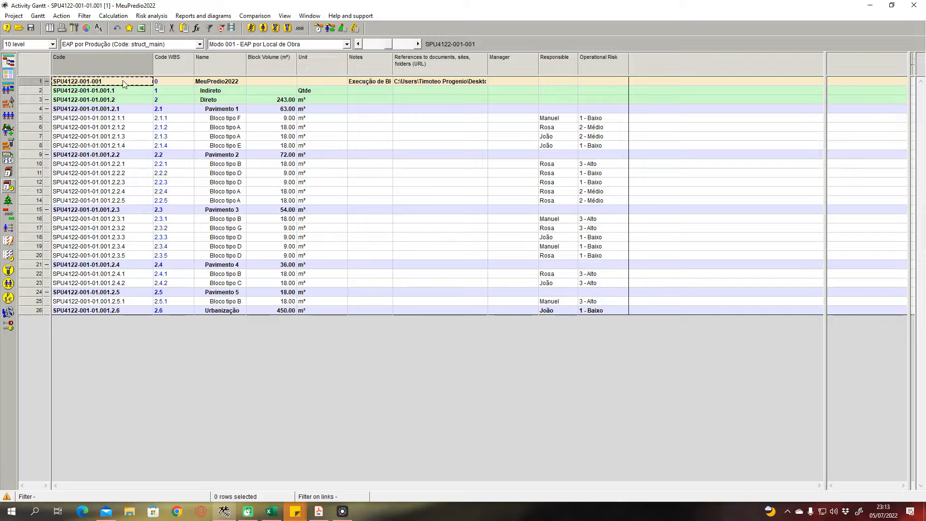
click(112, 99)
click(99, 91)
click(102, 92)
click(106, 83)
double_click(116, 91)
drag(117, 91, 109, 90)
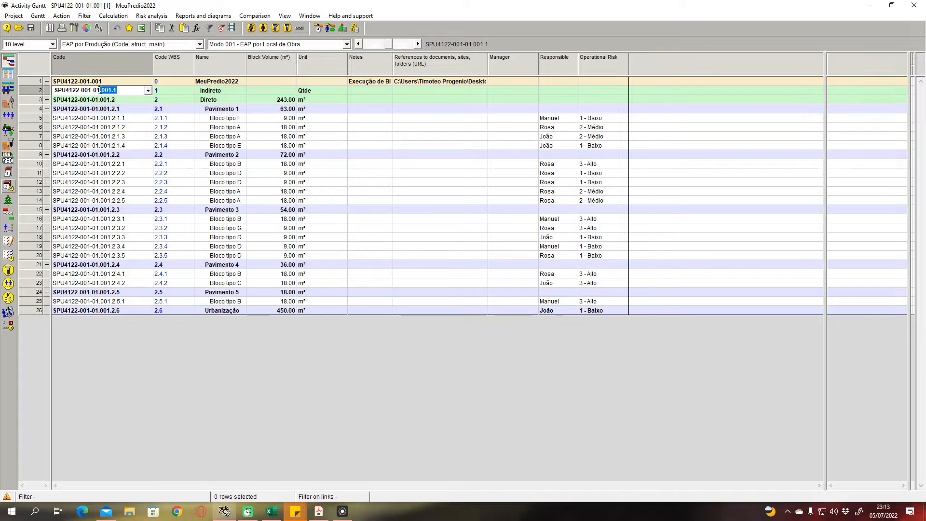
click(102, 91)
key(BackSpace)
key(BackSpace)
key(BackSpace)
key(BackSpace)
text(-)
key(BackSpace)
key(BackSpace)
key(BackSpace)
key(BackSpace)
text(01-005)
key(Return)
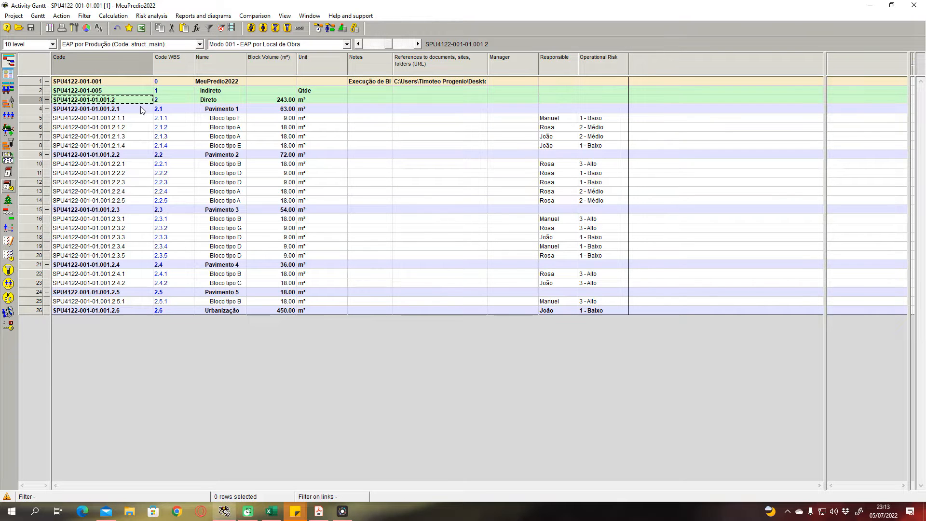
drag(116, 100, 95, 100)
click(95, 101)
key(Delete)
key(Delete)
key(Delete)
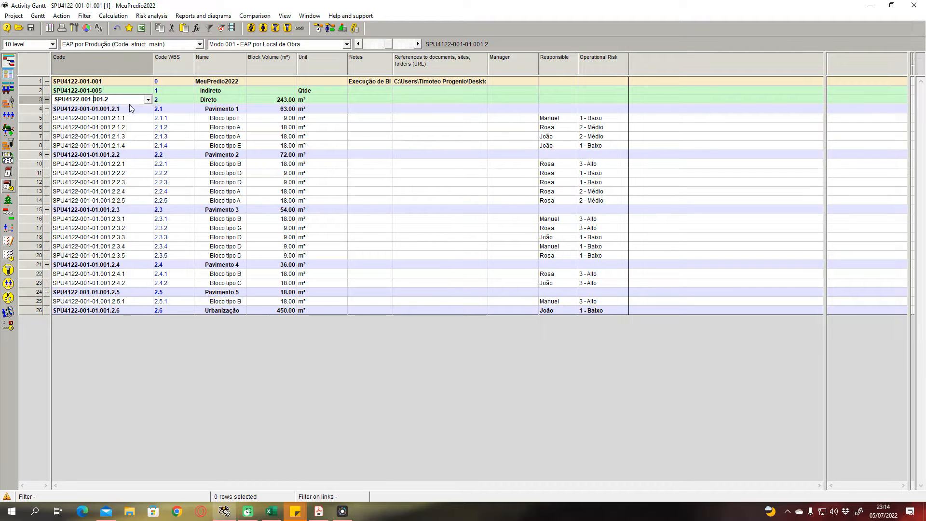
drag(109, 101, 100, 101)
key(Return)
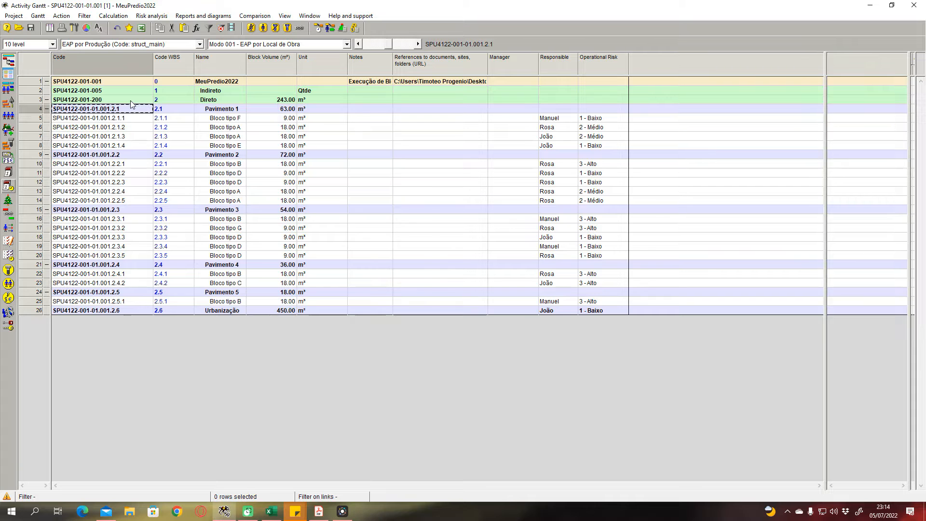
- Review the Indireto and Direto codes and select the rows from Direto through Urbanização to see what the branch covers
click(102, 99)
click(103, 91)
click(106, 100)
click(113, 92)
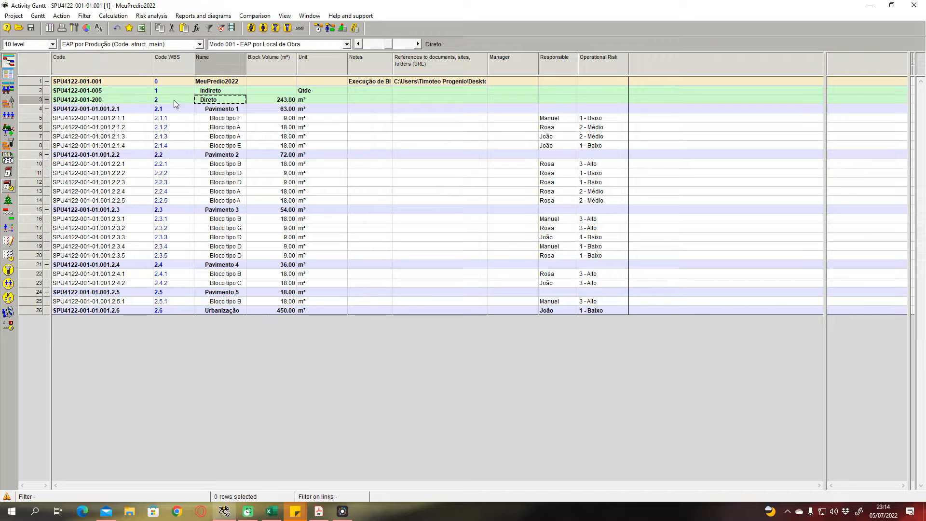
click(75, 101)
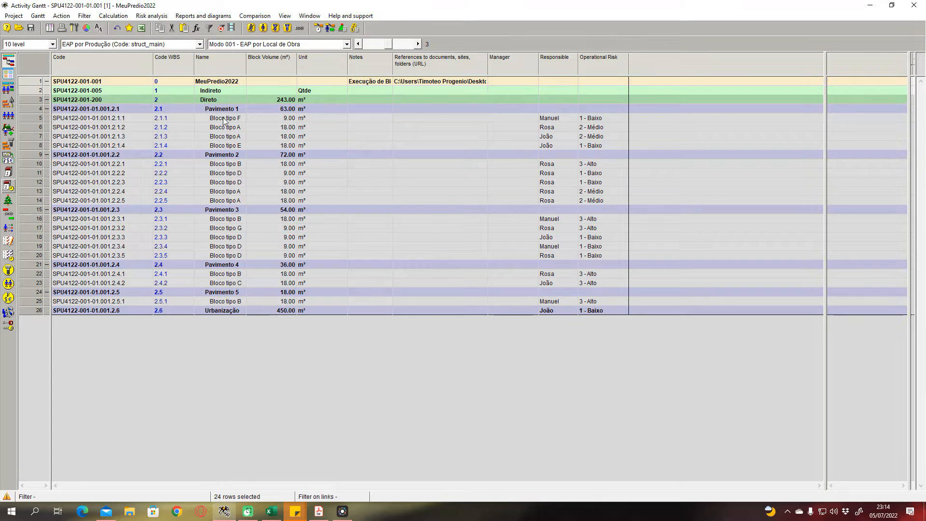
click(197, 118)
click(182, 127)
click(110, 128)
click(95, 111)
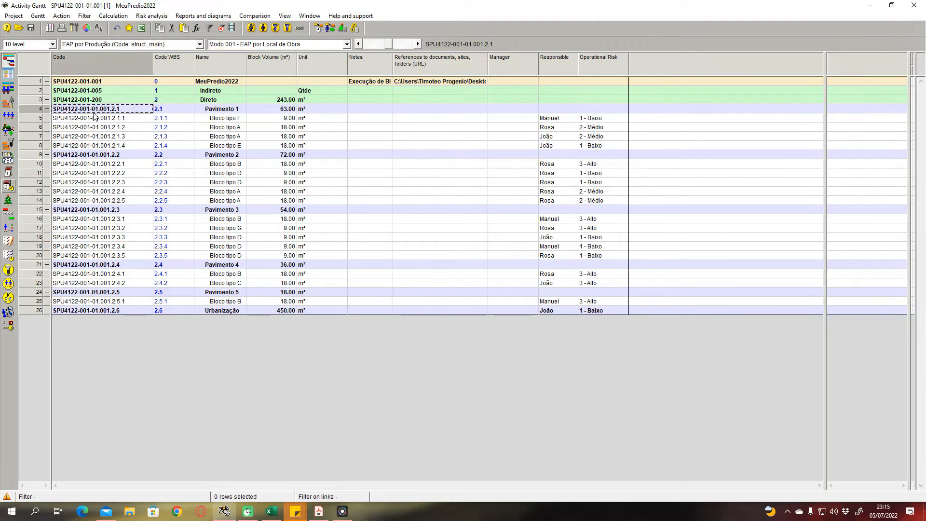
- Compare the codes of the Indireto and Direto rows with those of Pavimento 1 and its first block
click(92, 93)
click(98, 99)
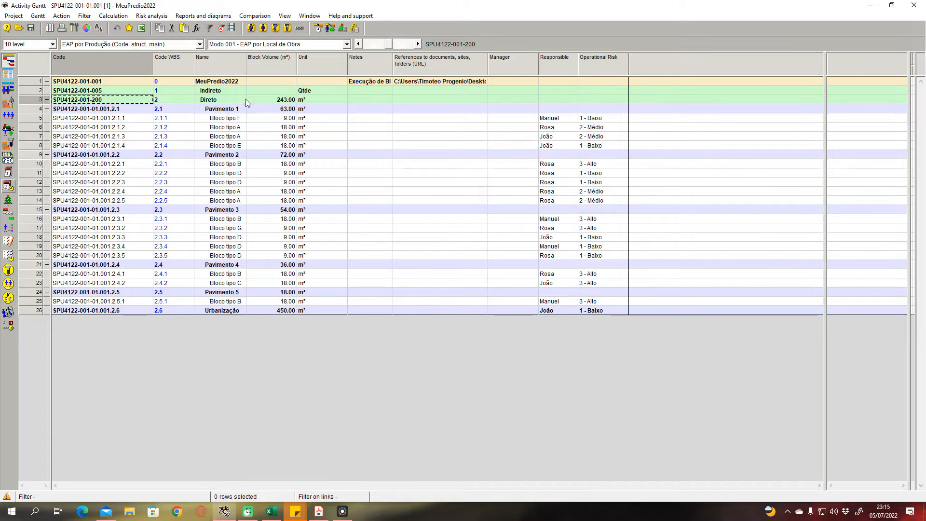
click(117, 108)
click(116, 98)
click(123, 88)
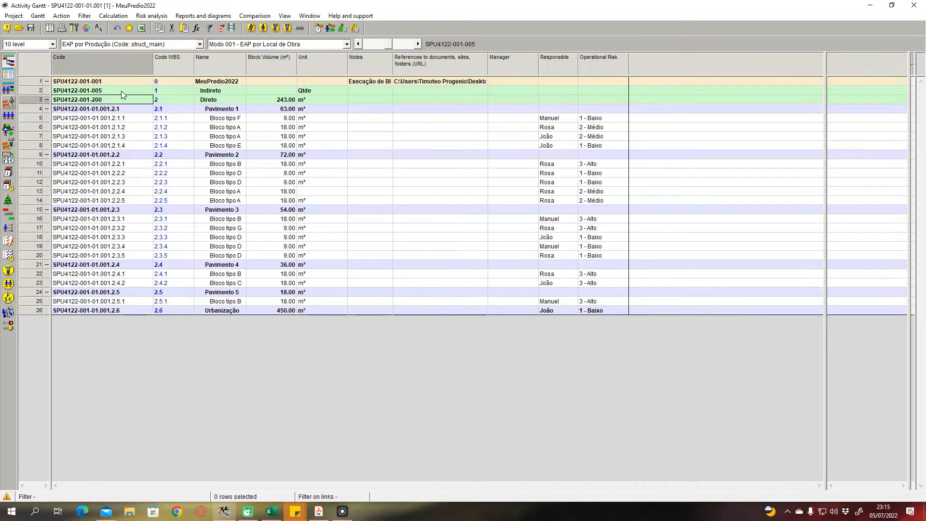
click(117, 100)
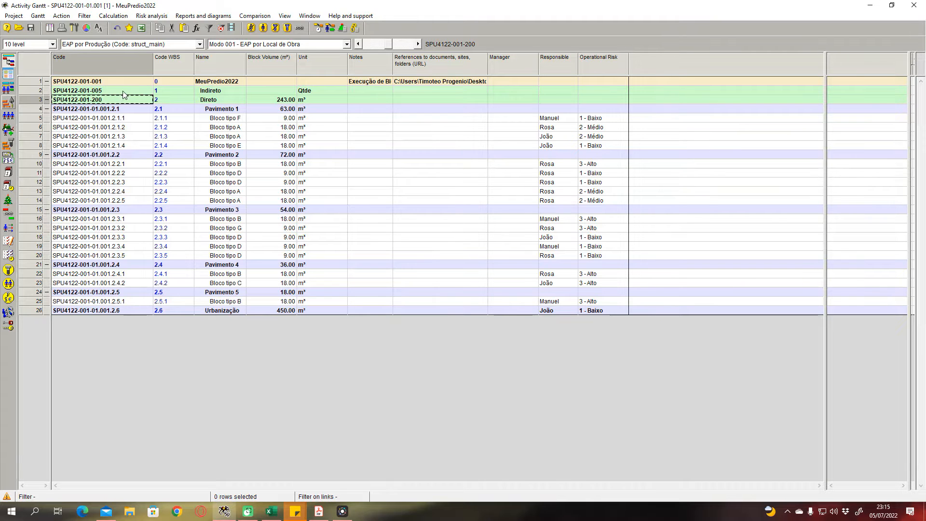
click(92, 120)
click(101, 101)
click(103, 91)
click(102, 109)
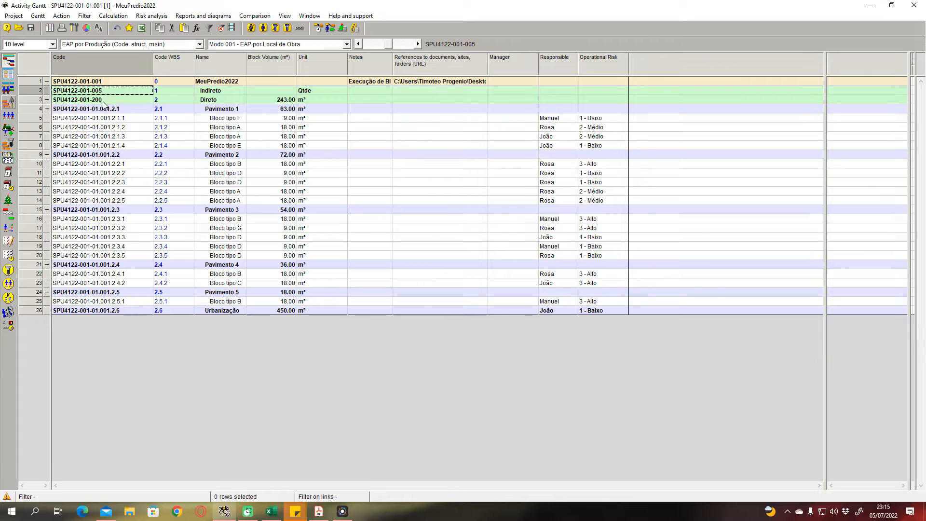
- Examine the names and hierarchy of the Indireto, Direto and Pavimento 1 rows
click(209, 101)
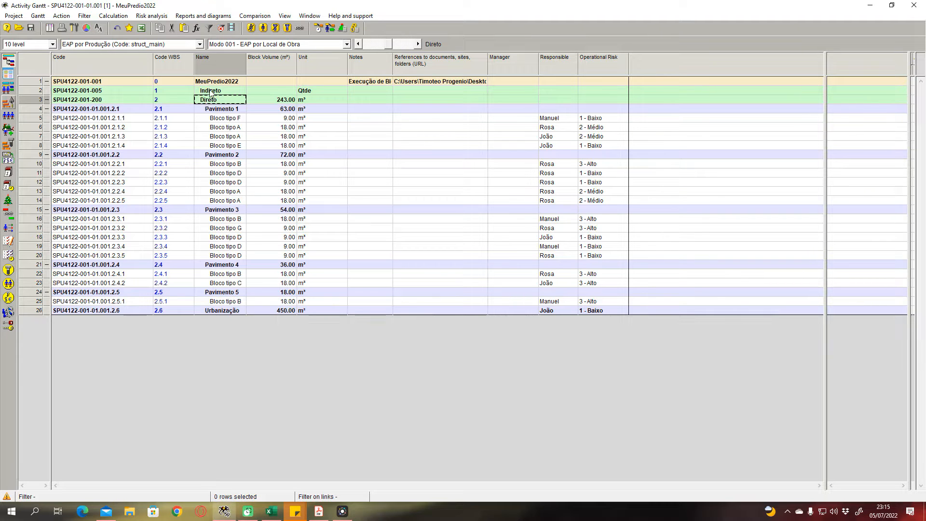
key(Up)
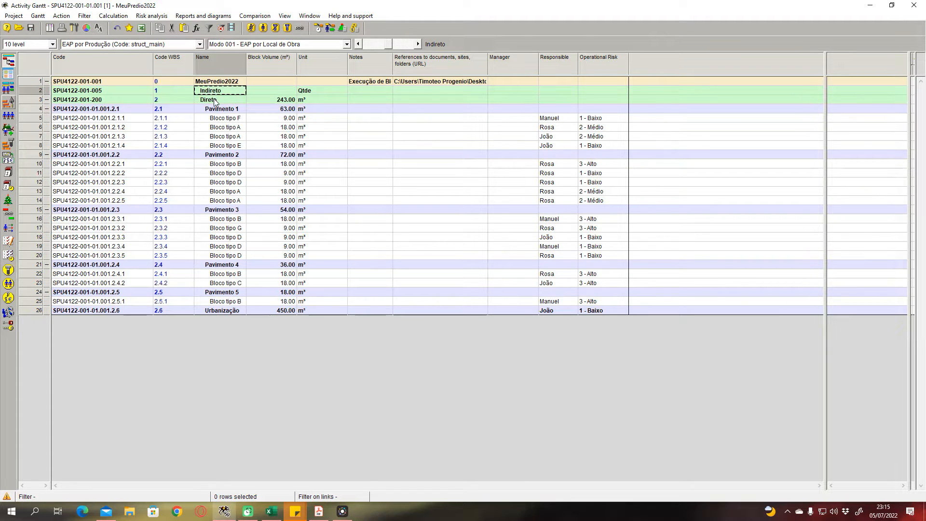
key(Down)
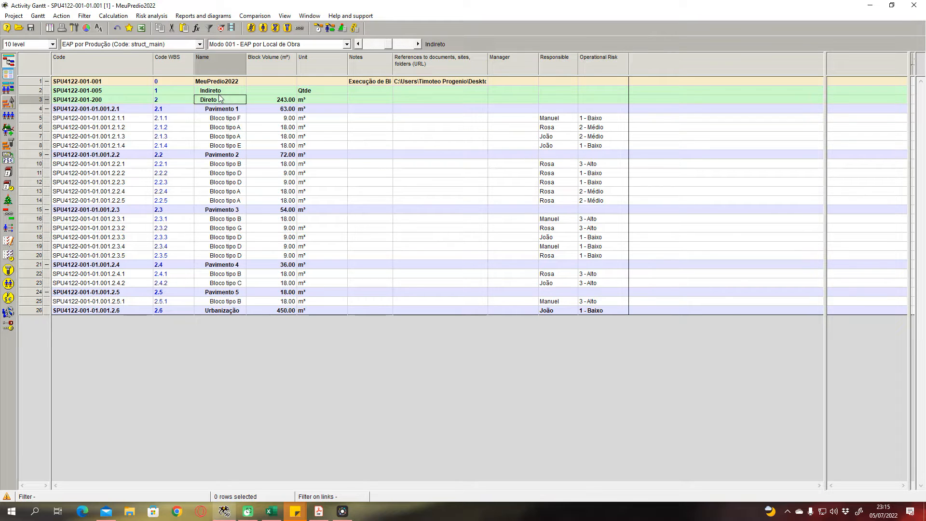
key(Up)
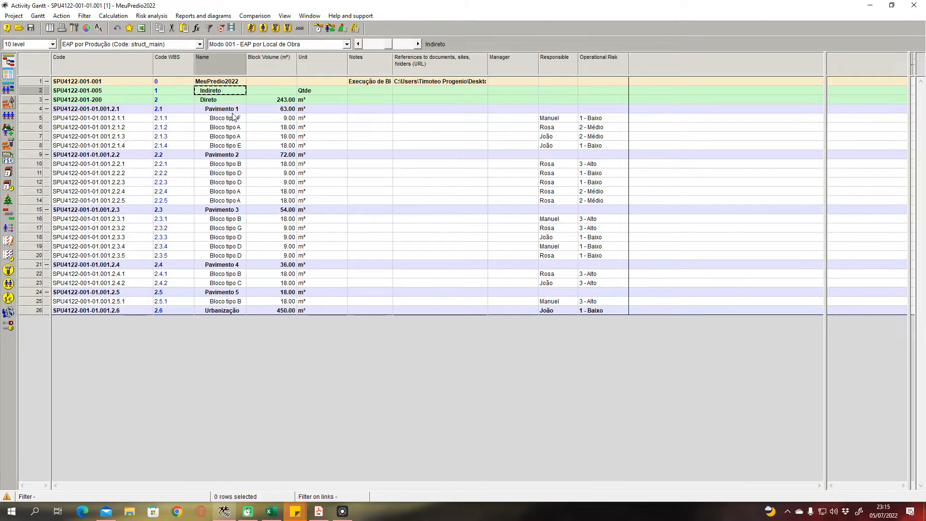
click(232, 109)
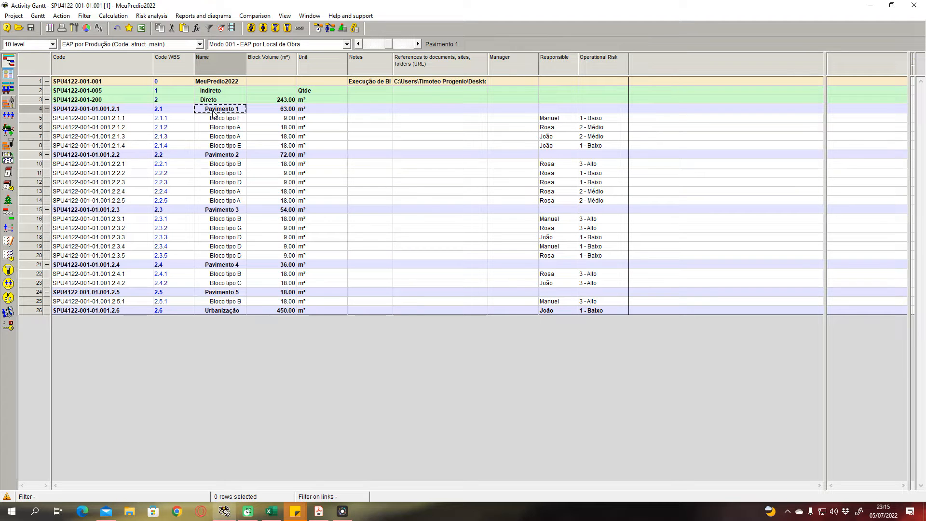
key(Up)
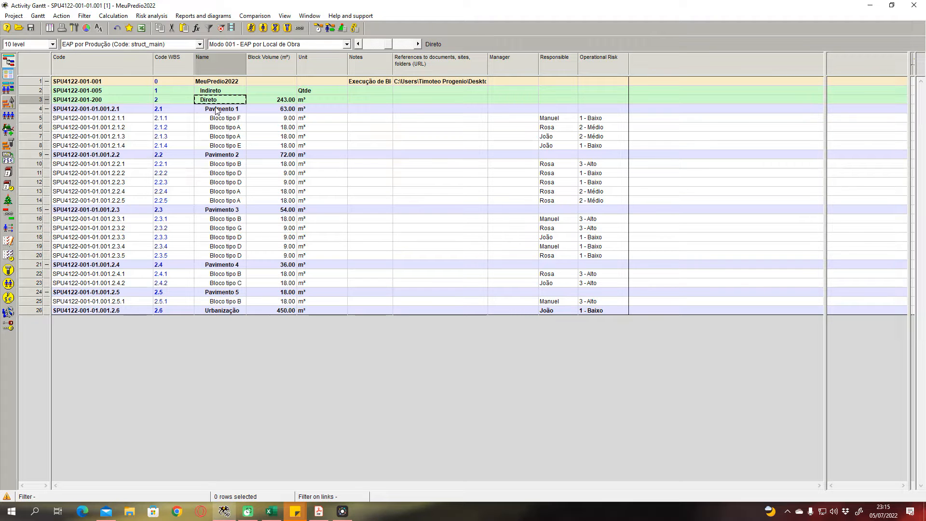
- Check the codes of the Direto, Pavimento 1 and Pavimento 2 summary rows
click(120, 100)
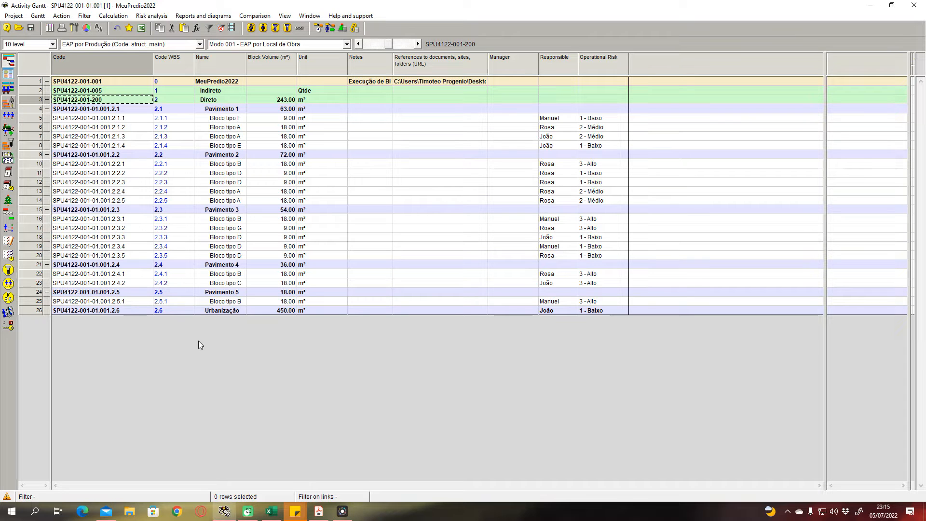
click(107, 109)
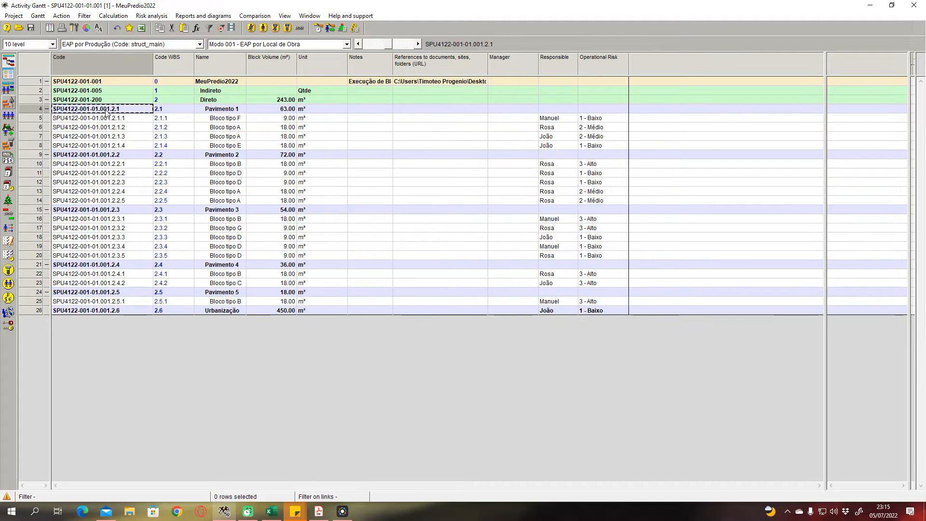
click(121, 155)
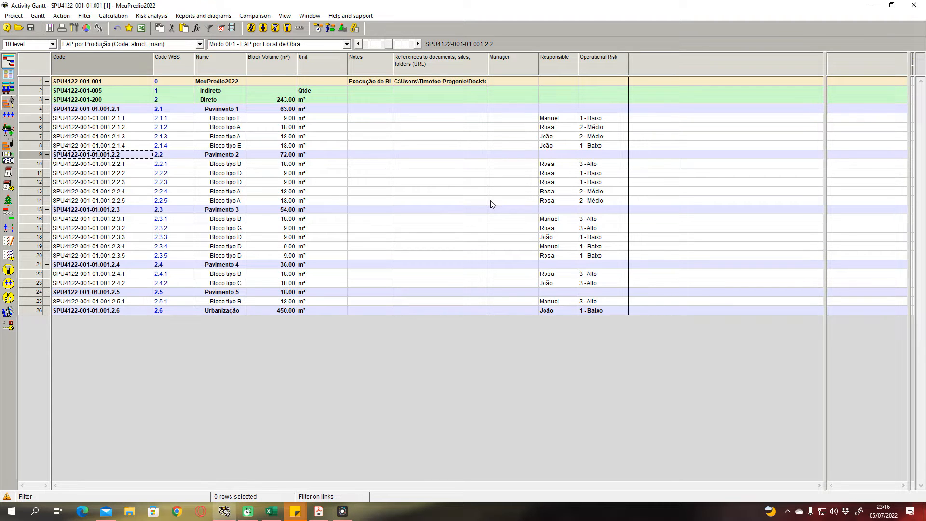
- Insert a new activity below the Bloco tipo F row in Pavimento 1
click(251, 149)
click(235, 126)
click(235, 120)
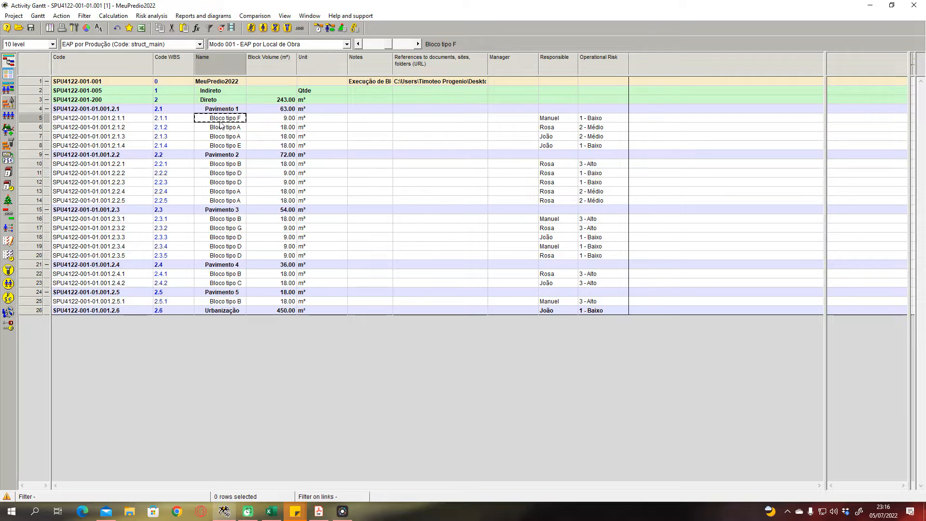
key(Insert)
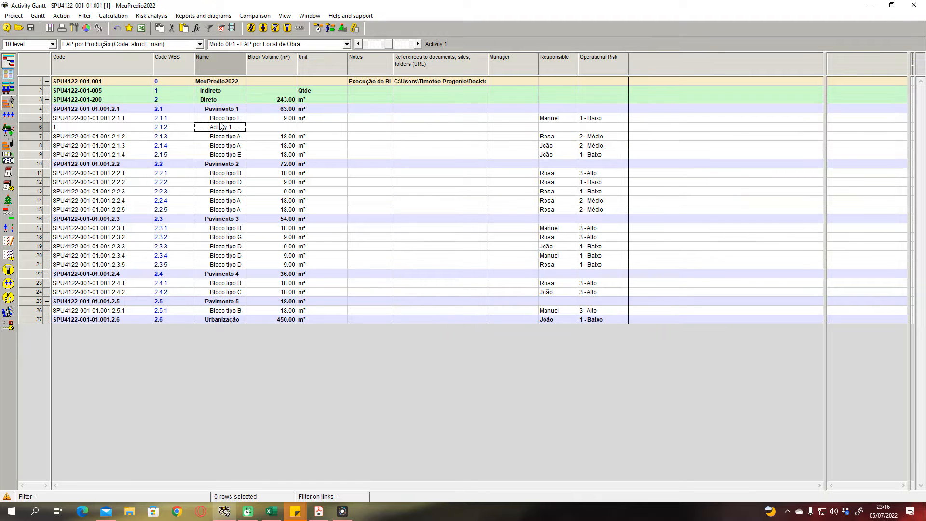
- Delete the Activity 1 row from Pavimento 1
right_click(40, 126)
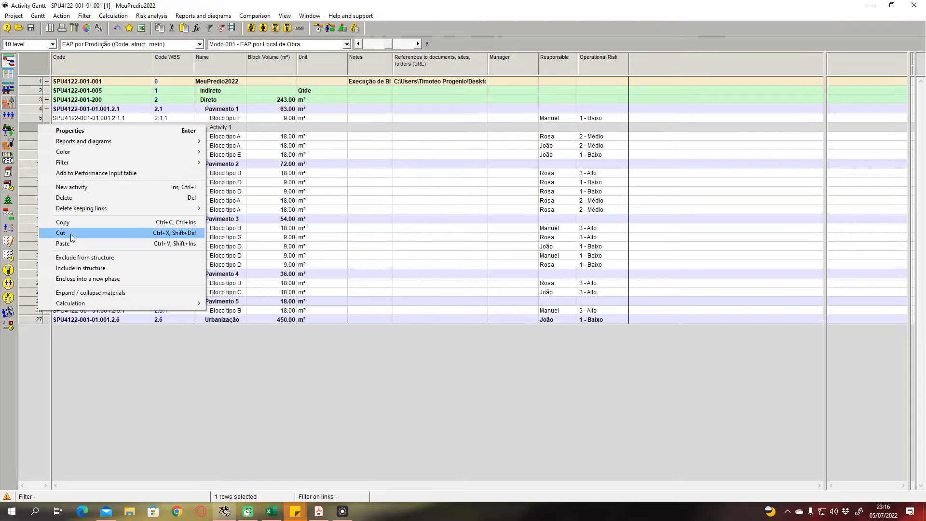
click(366, 212)
click(32, 129)
key(Delete)
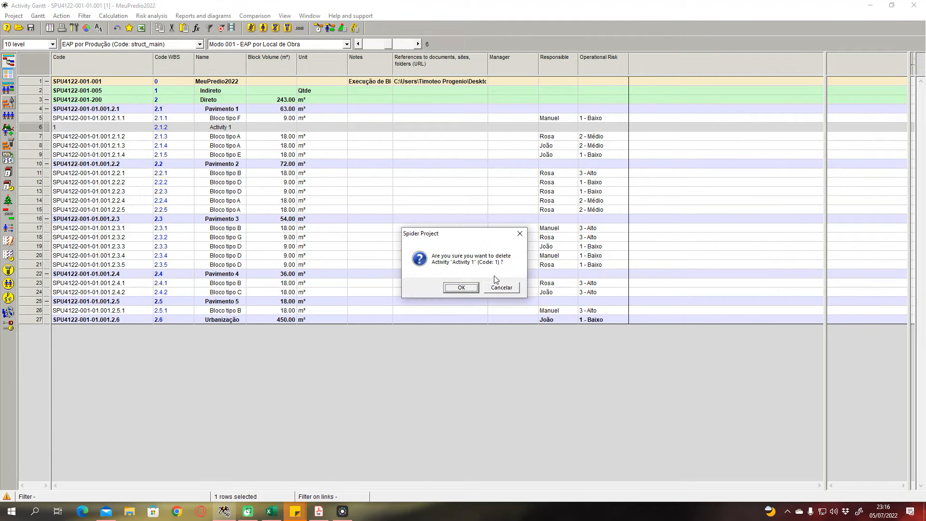
click(467, 291)
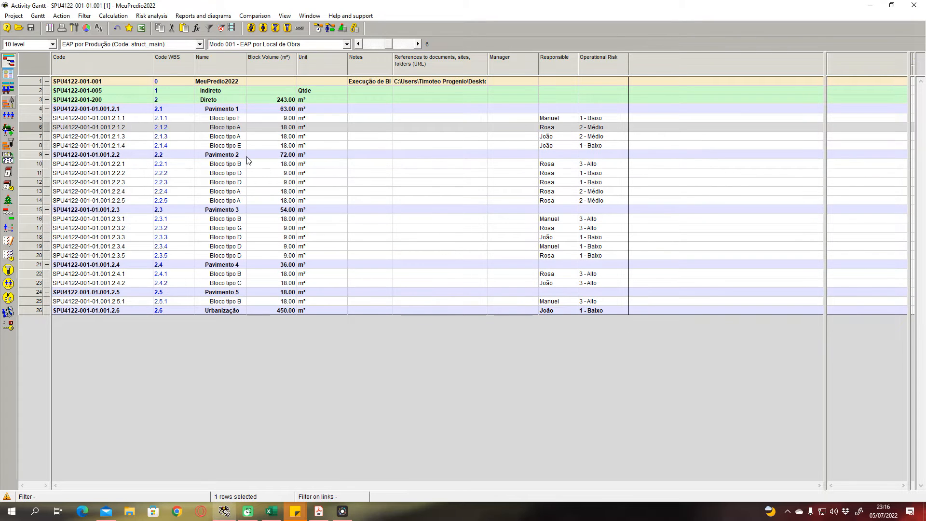
- Review the commands available for the Pavimento 1 name cell and for the whole Bloco tipo F row
click(271, 127)
click(220, 118)
click(218, 111)
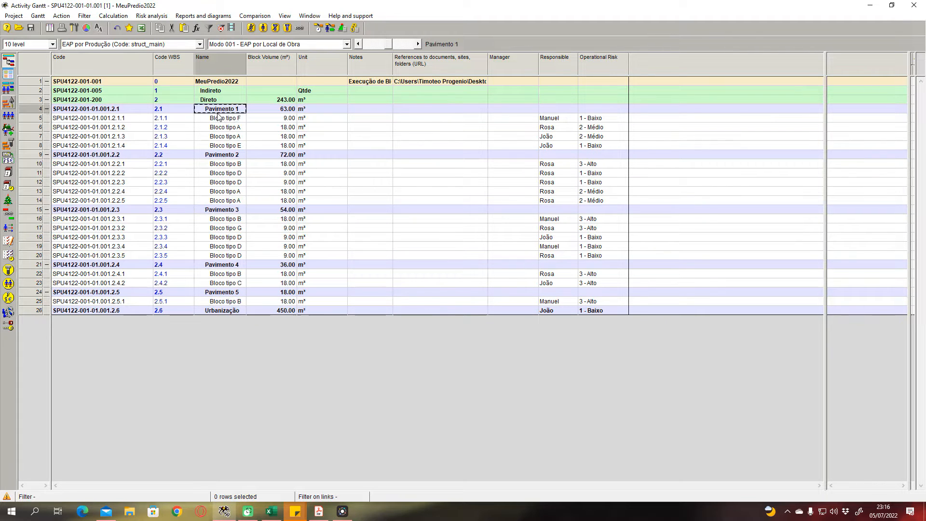
right_click(224, 116)
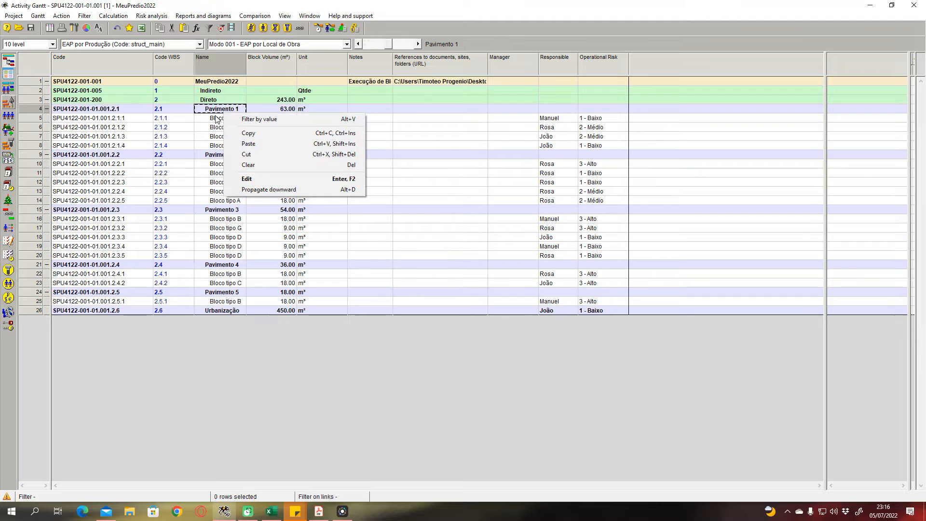
right_click(216, 119)
click(36, 119)
right_click(37, 118)
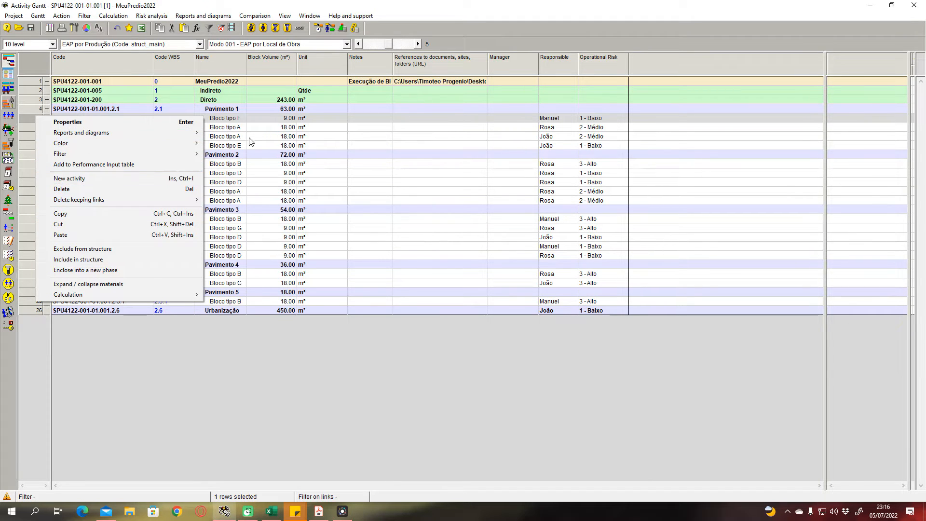
- Insert a new phase one level lower inside Pavimento 1
click(41, 109)
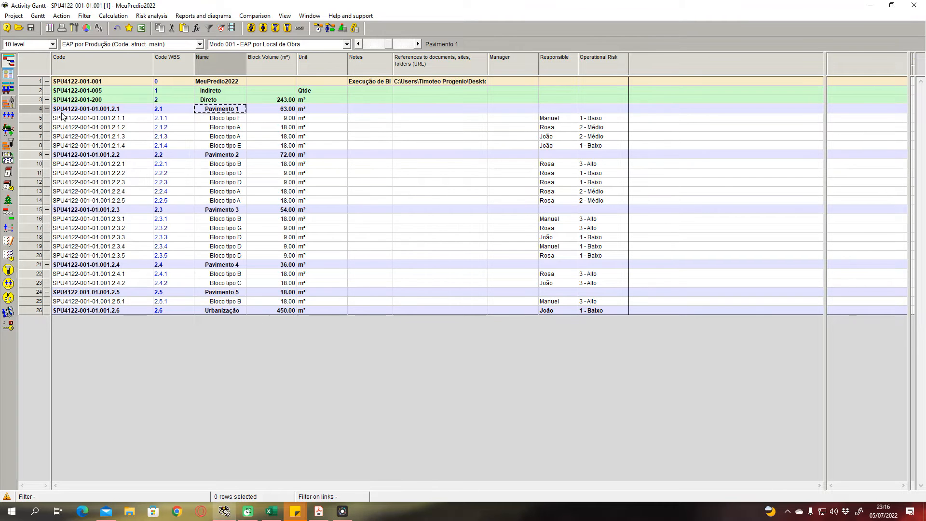
right_click(41, 110)
mouse_move(121, 173)
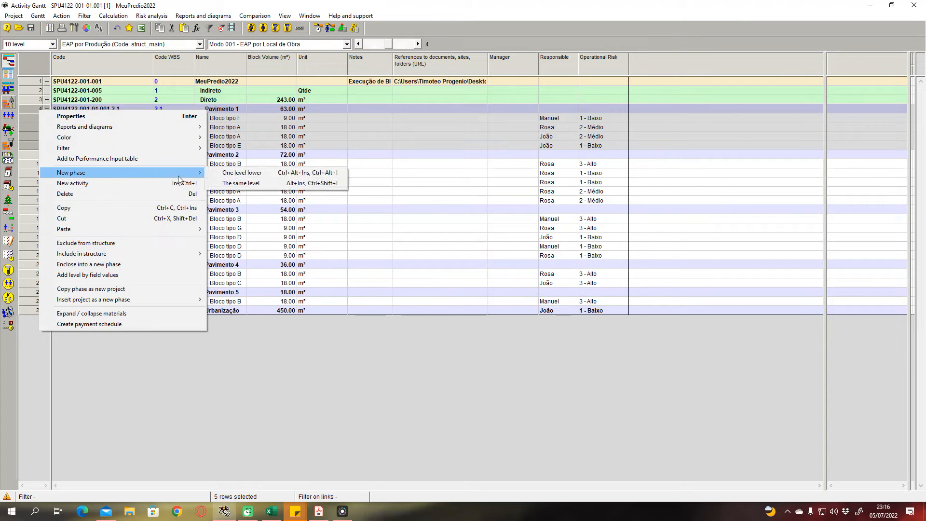
click(258, 173)
click(244, 164)
click(229, 154)
click(226, 110)
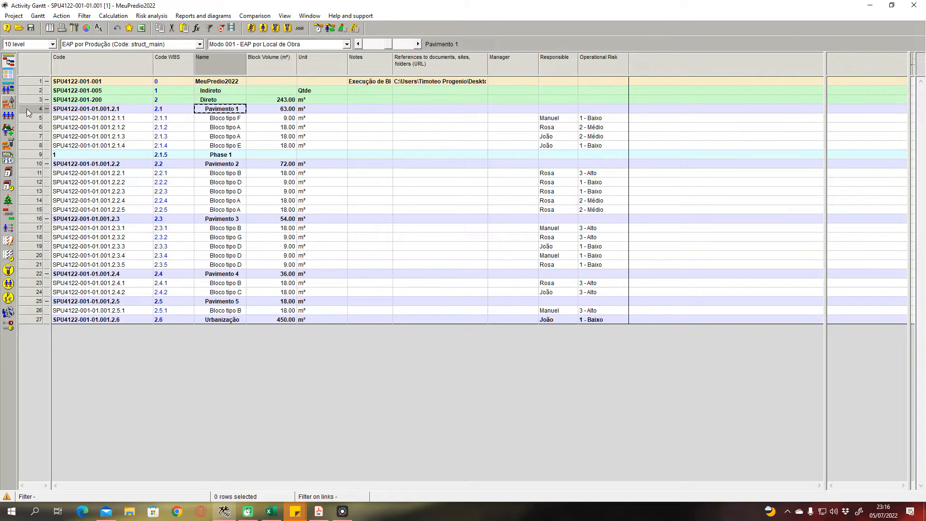
- Collapse and re-expand Pavimento 1, and compare the hierarchy levels of the Pavimento 1 to 5 phases and Phase 1
click(47, 109)
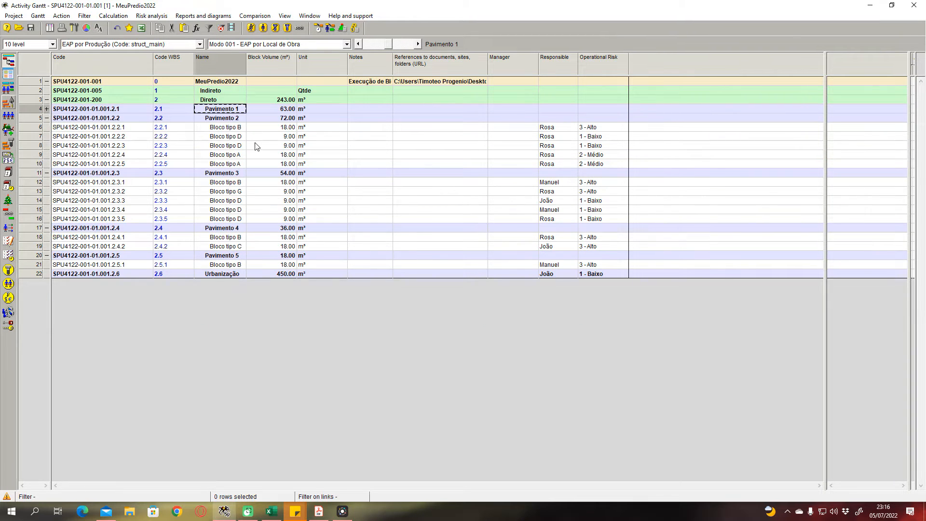
click(47, 109)
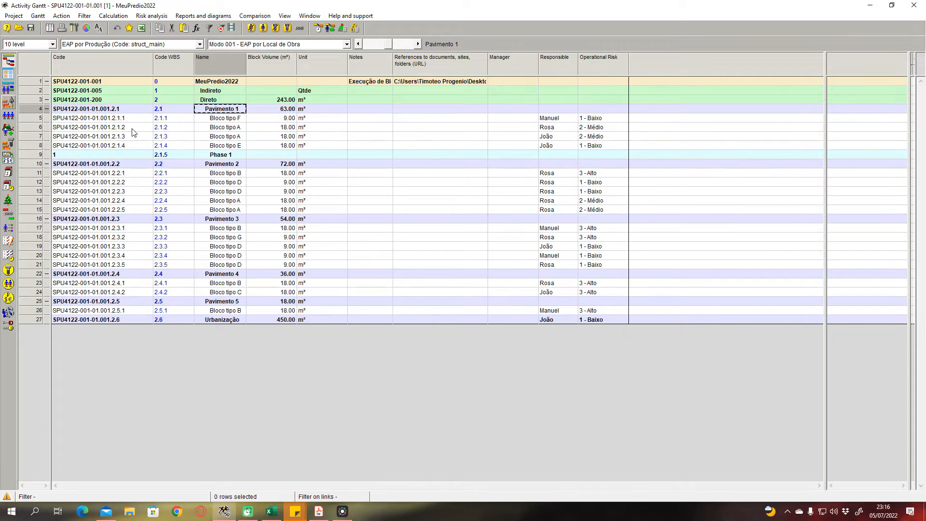
click(221, 164)
click(219, 111)
click(220, 219)
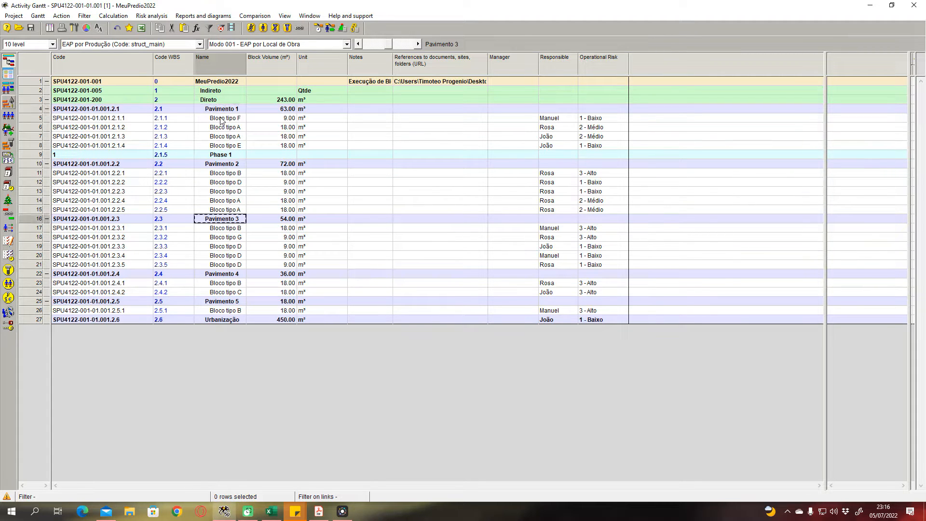
click(216, 165)
click(223, 272)
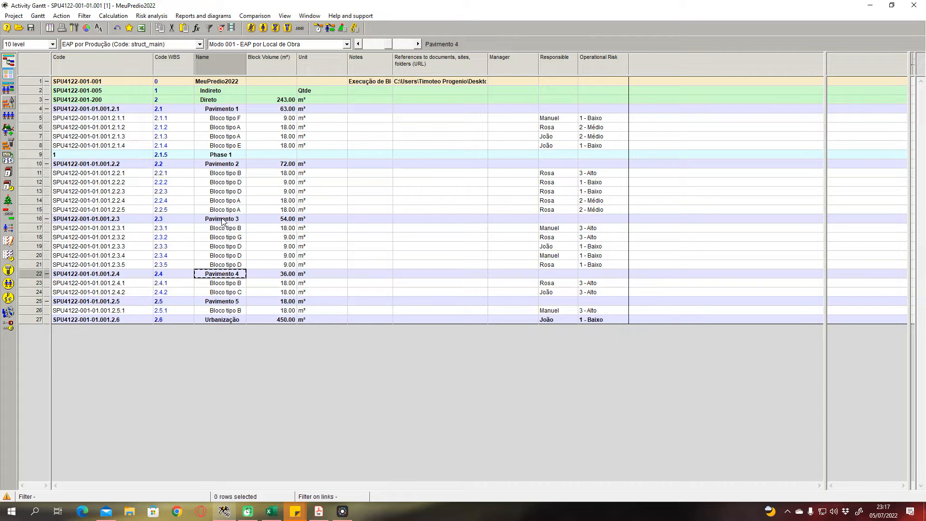
click(223, 221)
click(218, 303)
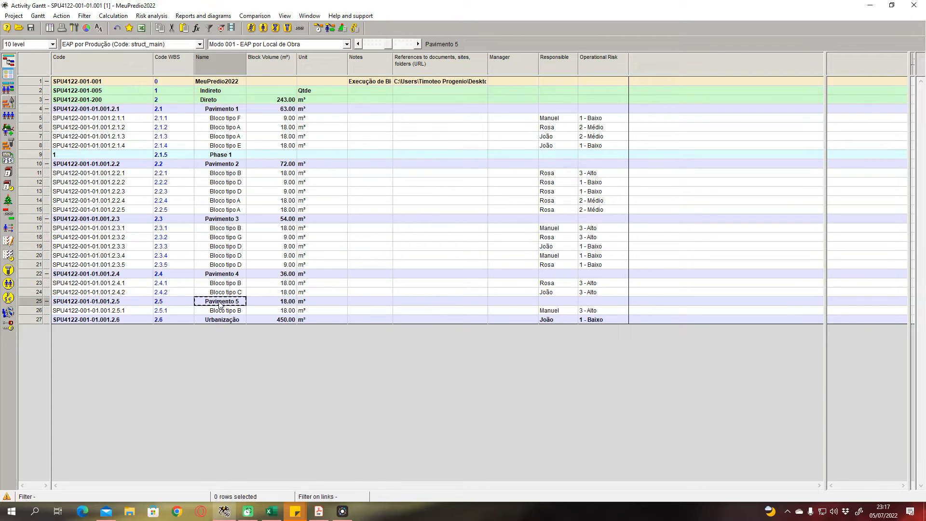
click(221, 283)
click(221, 220)
click(218, 164)
click(219, 155)
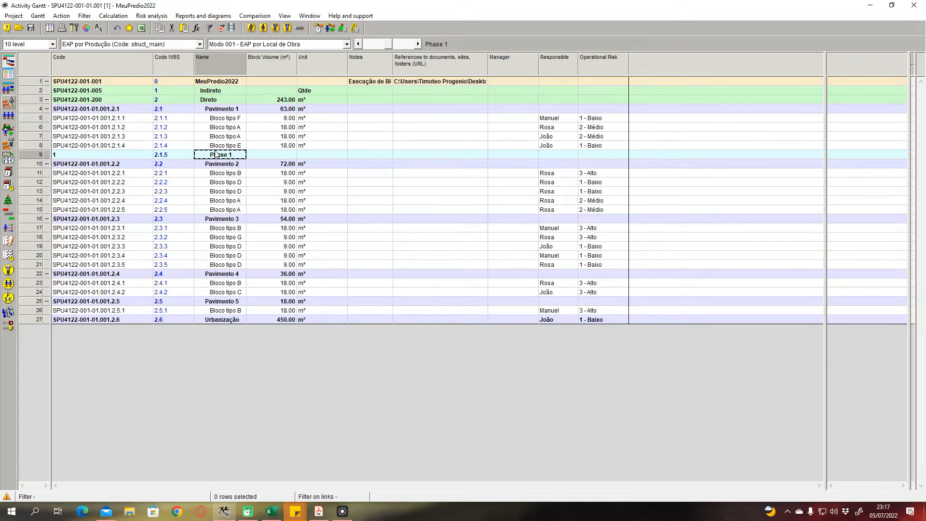
click(218, 110)
click(220, 164)
click(215, 110)
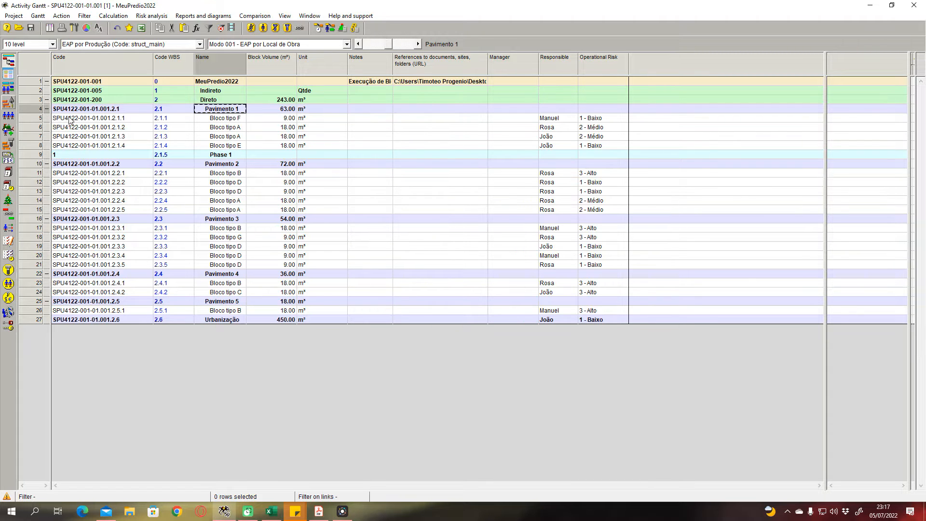
- Select the Pavimento 1 branch, collapsing and expanding it to examine which blocks and phases it contains
drag(43, 110, 216, 156)
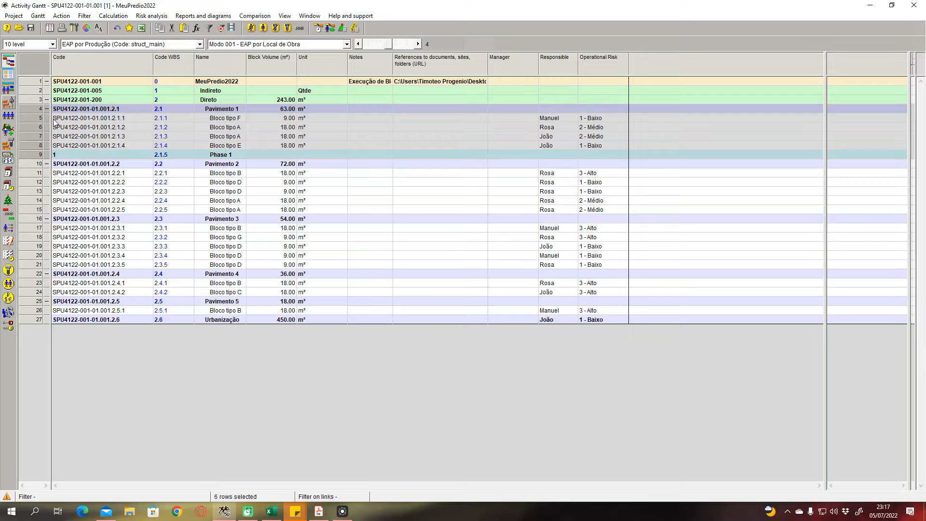
click(46, 109)
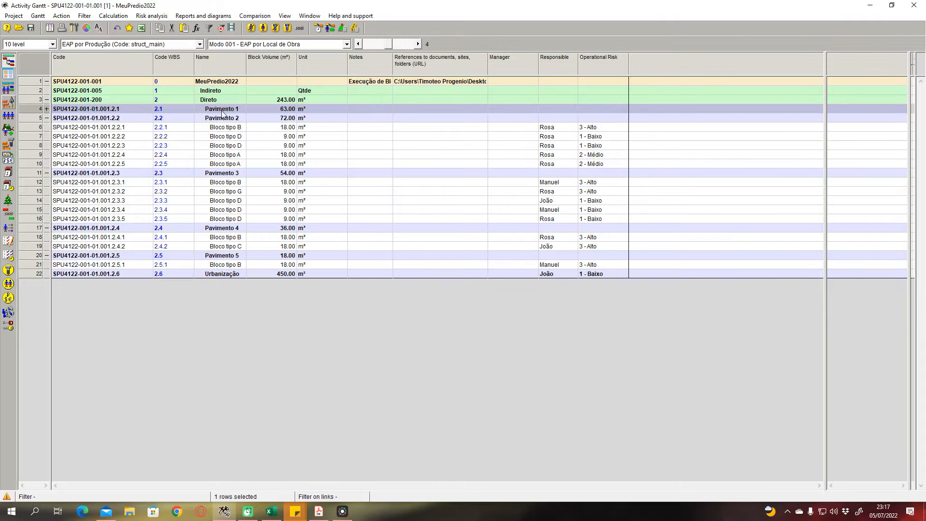
click(47, 109)
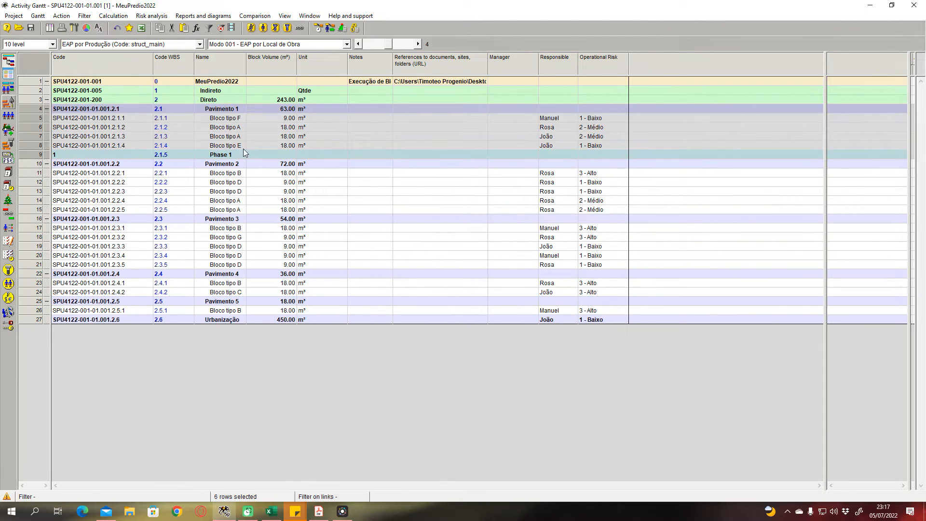
click(245, 146)
click(209, 125)
click(222, 119)
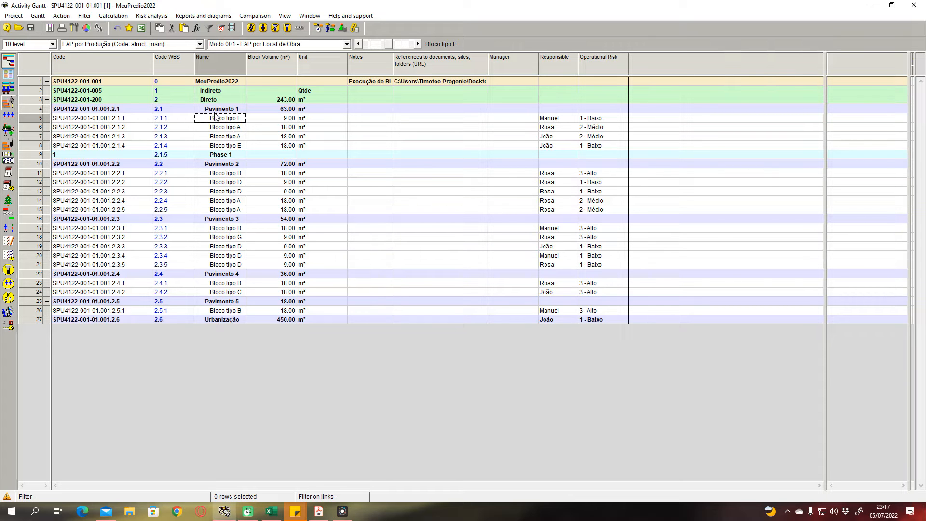
click(40, 110)
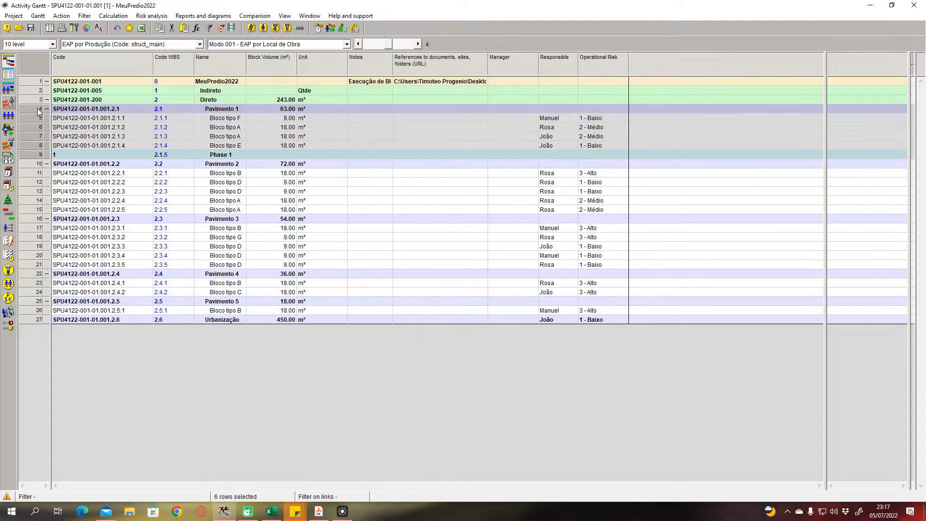
- Rename Phase 1 to Bloco tipo F, copying the name from the first block of Pavimento 1
click(225, 119)
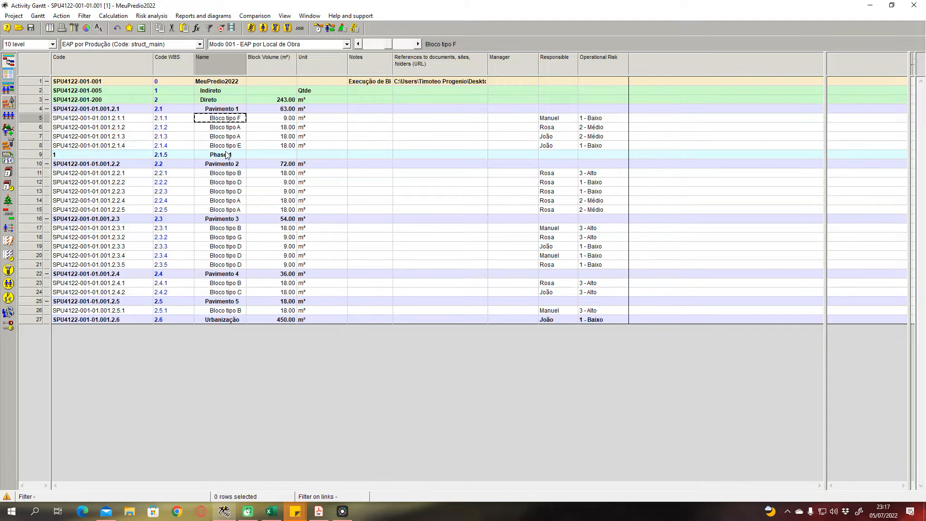
click(227, 155)
click(226, 155)
click(234, 118)
click(235, 119)
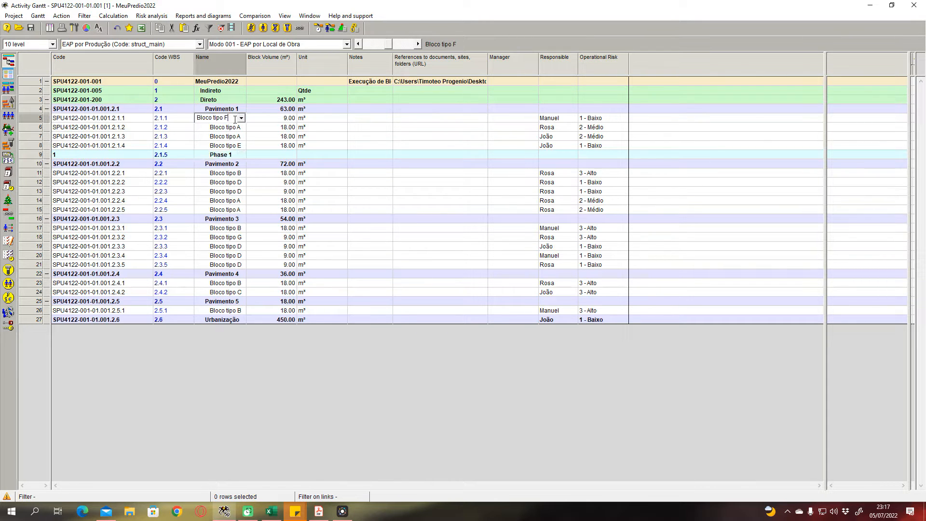
drag(235, 119, 193, 119)
key(ctrl+c)
click(229, 155)
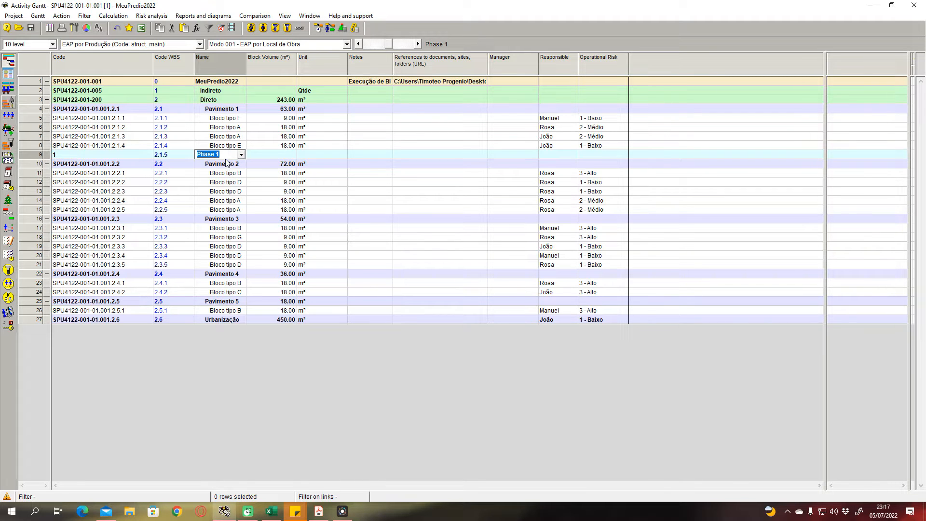
key(ctrl+v)
key(Return)
- Compare the Block Volume field of the renamed Bloco tipo F phase with the fields of Pavimento 1
click(243, 174)
click(233, 155)
click(287, 155)
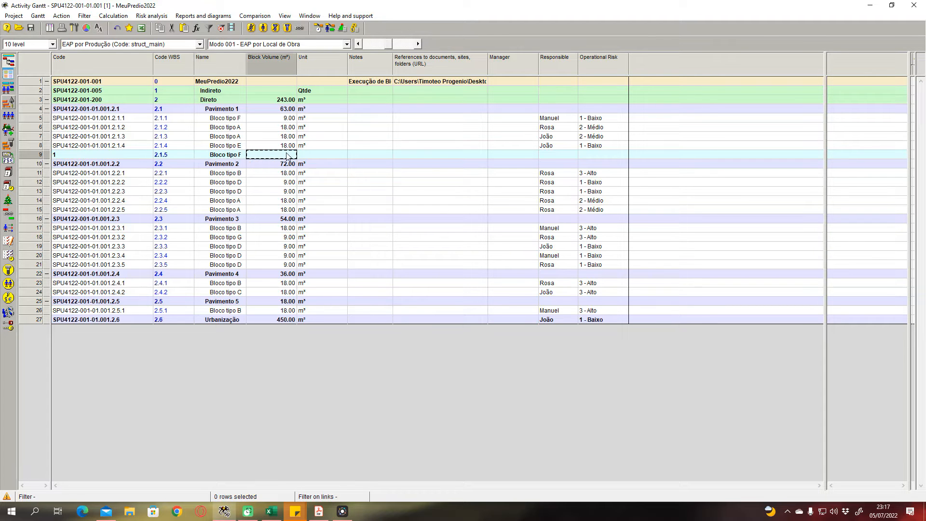
click(285, 108)
click(331, 111)
click(383, 112)
click(410, 118)
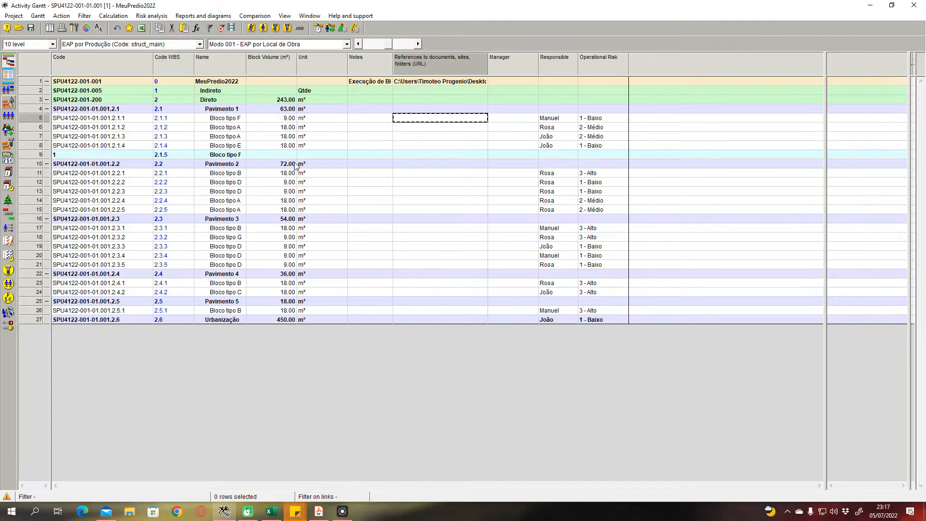
- Insert a new activity inside the Bloco tipo F phase and delete it again
click(240, 156)
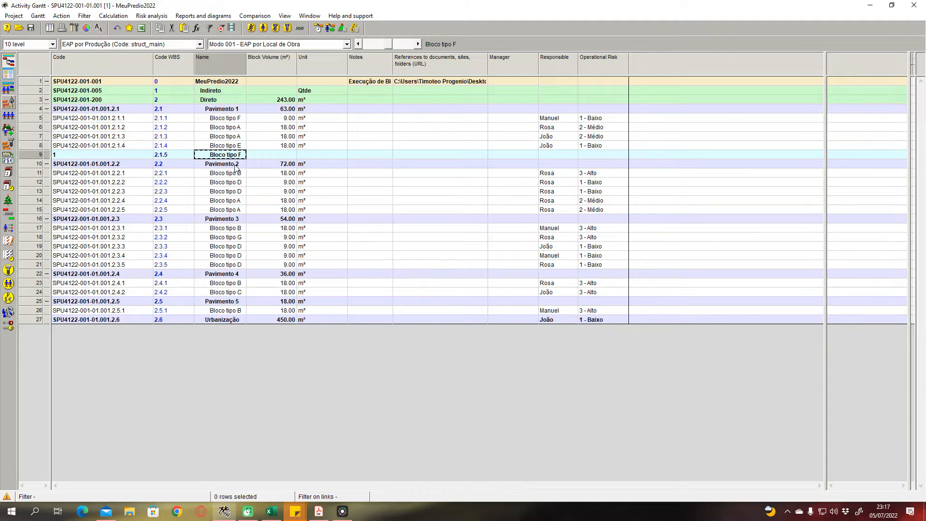
key(Insert)
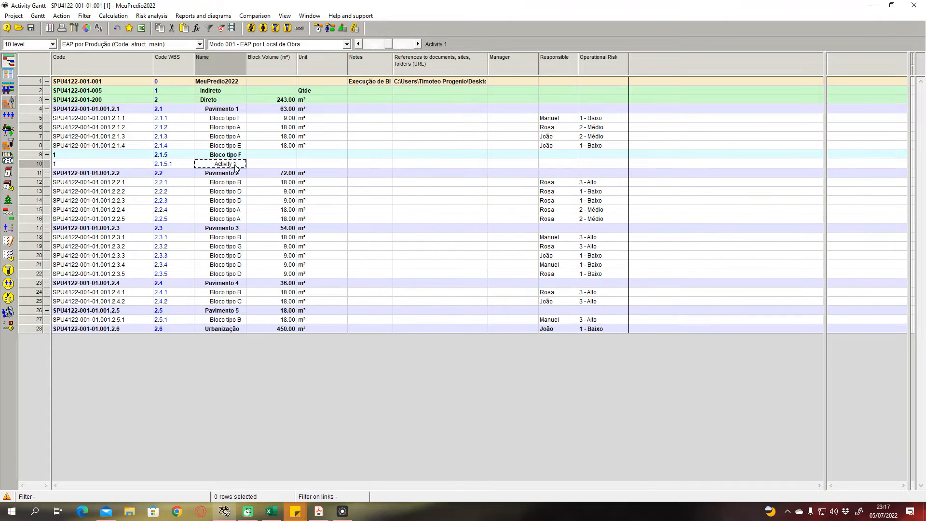
click(28, 165)
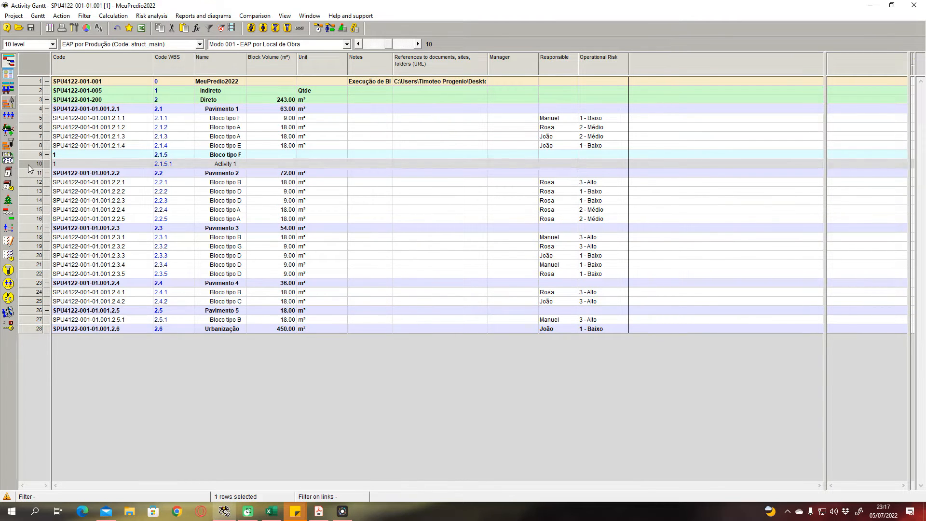
key(Delete)
key(Return)
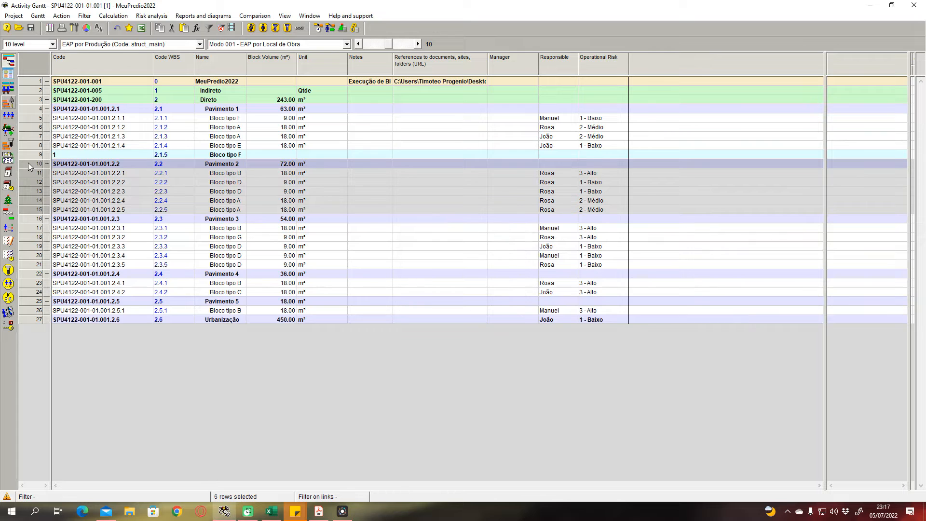
- Compare the Bloco tipo F phase with the block activities above it, including their Block Volume
click(222, 154)
click(228, 128)
click(227, 144)
click(229, 118)
click(237, 138)
click(289, 137)
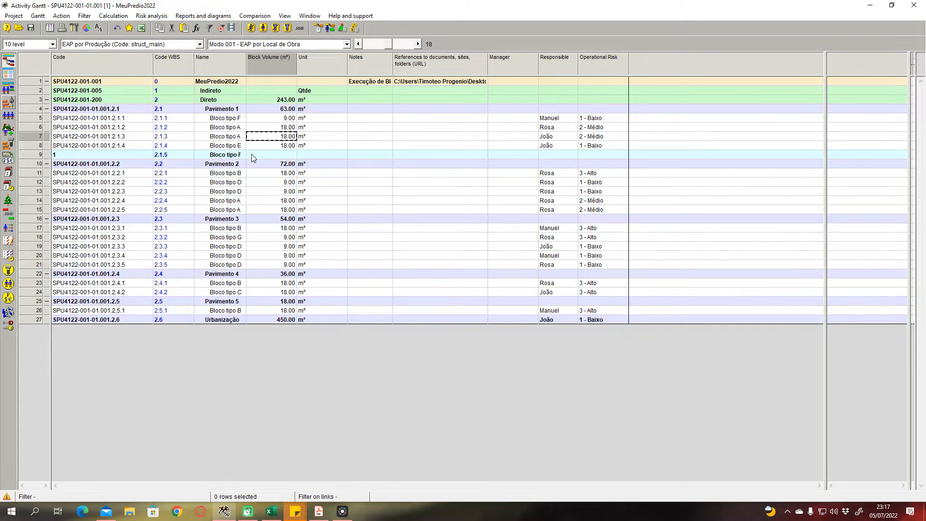
- Delete the Bloco tipo F phase with code 1 from Pavimento 1
click(33, 157)
key(Delete)
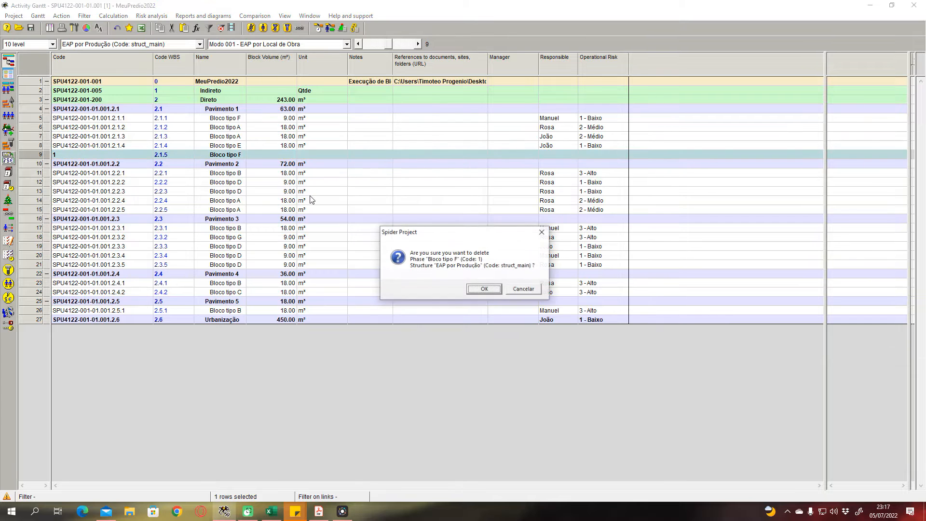
key(Return)
- Review the names of the block activities inside Pavimento 1, from Bloco tipo F to Bloco tipo E
click(232, 148)
click(227, 119)
key(Down)
key(Down)
click(229, 119)
click(225, 145)
click(228, 118)
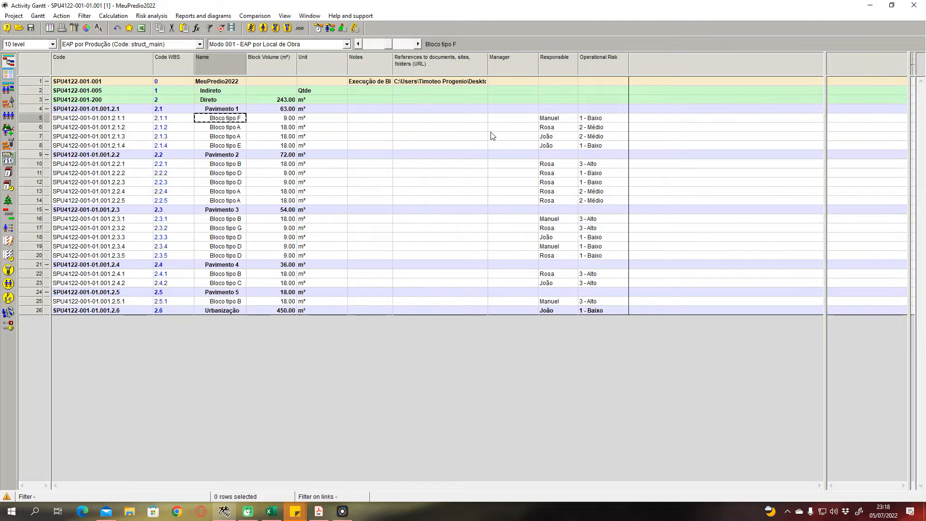
- Examine the Manager and Responsible columns for the phases and block activities of Pavimento 1 and Pavimento 2
click(511, 109)
click(553, 62)
click(550, 110)
click(551, 127)
click(549, 155)
click(552, 128)
- Switch to the study notebook in Adobe Acrobat and read which users must be registered in the REPSONSAVEL bookmark section
click(317, 513)
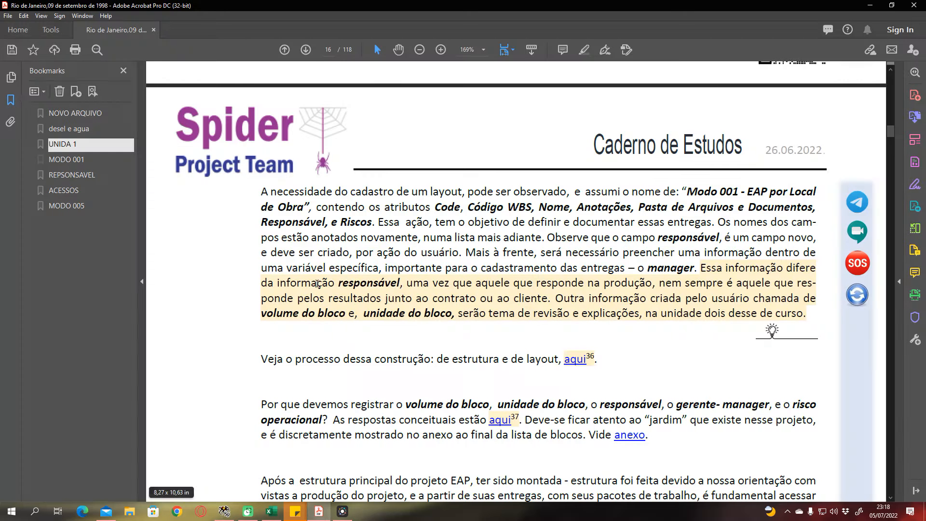
click(77, 175)
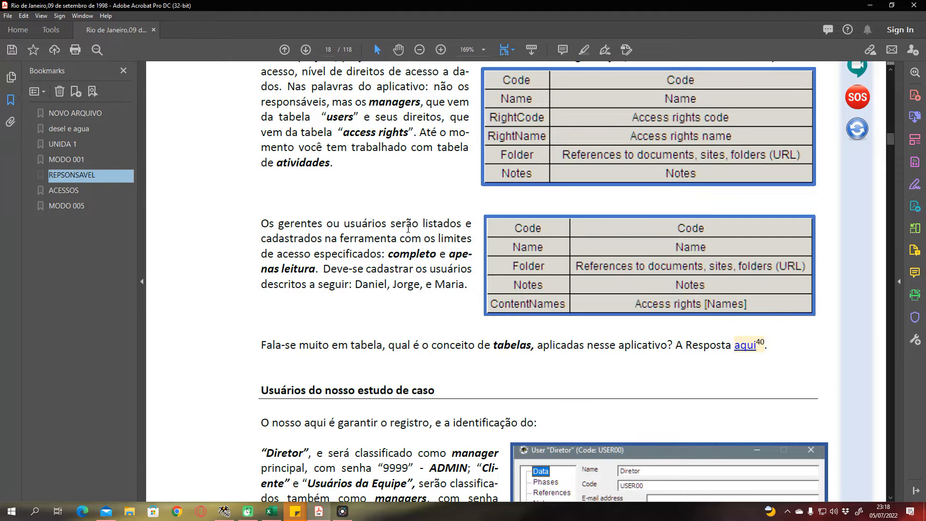
drag(325, 269, 358, 292)
click(414, 284)
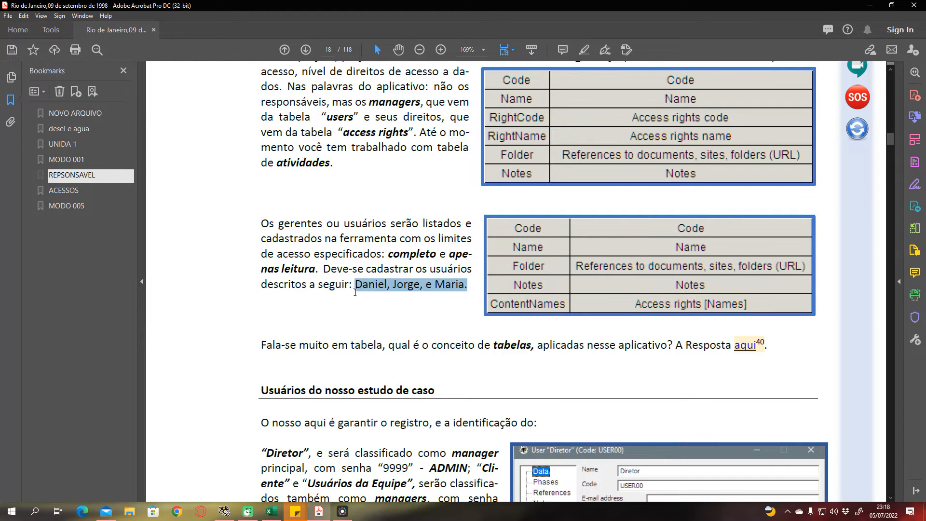
click(409, 290)
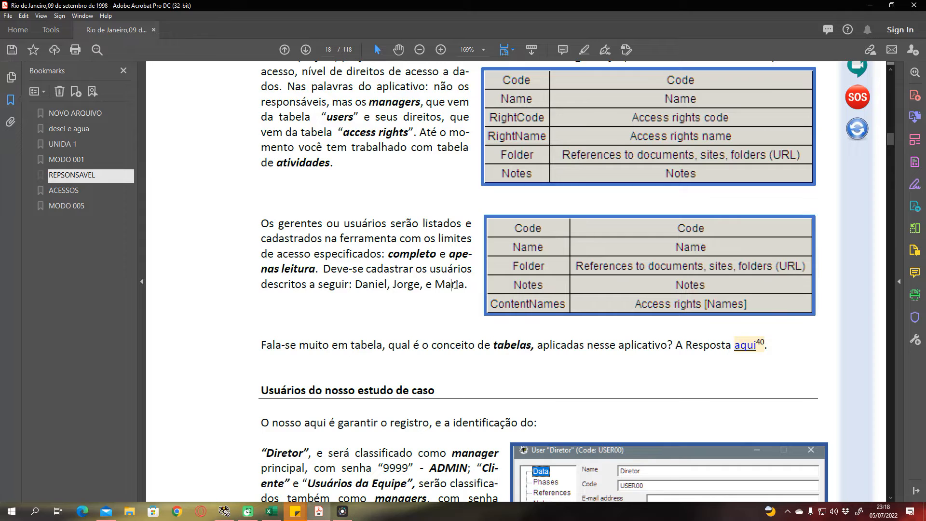
drag(466, 286, 373, 289)
click(440, 287)
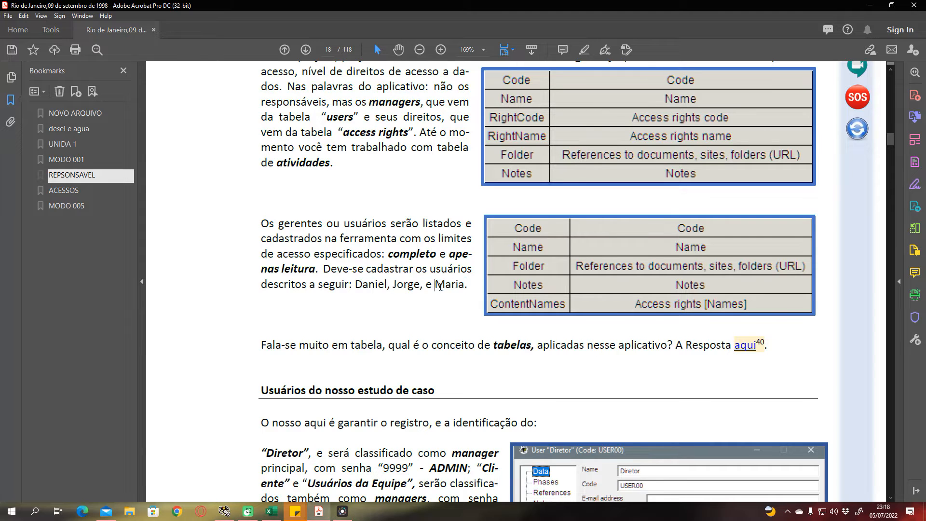
drag(470, 284, 356, 286)
click(374, 285)
- Return to the Activity Gantt and review the Responsible column of the block activities from Pavimento 2 to Pavimento 5
click(869, 6)
click(557, 201)
click(558, 228)
click(553, 291)
click(554, 311)
click(555, 301)
click(548, 265)
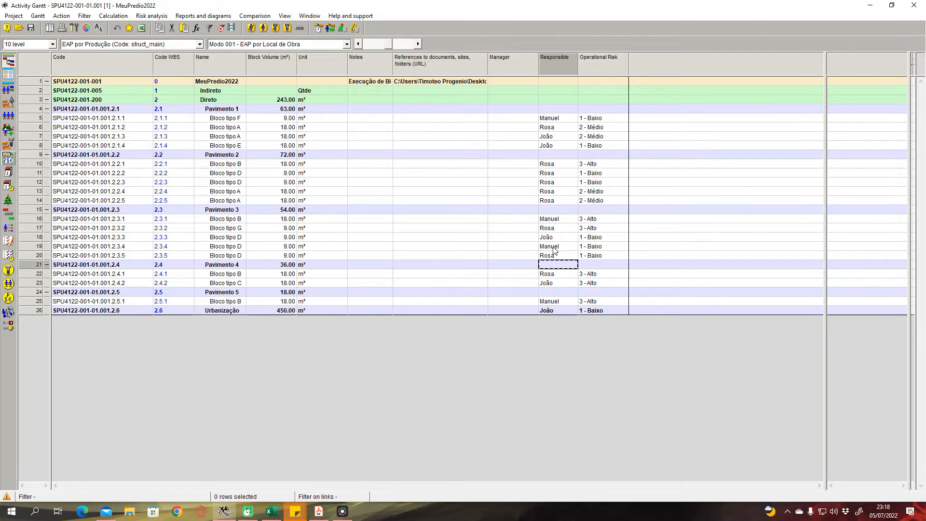
click(553, 236)
click(551, 246)
click(558, 200)
click(558, 154)
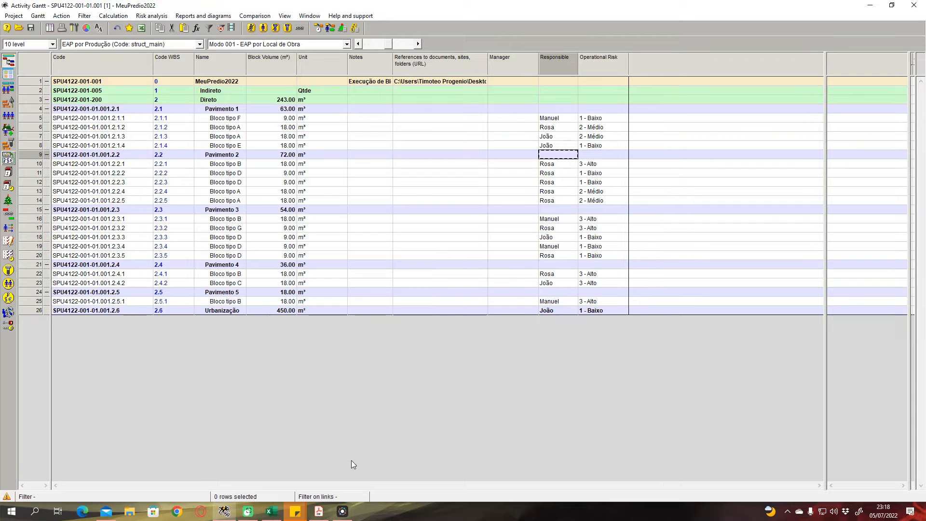
- Compare the users listed in the study notebook with the people in the Activity Gantt's Responsible column
click(319, 511)
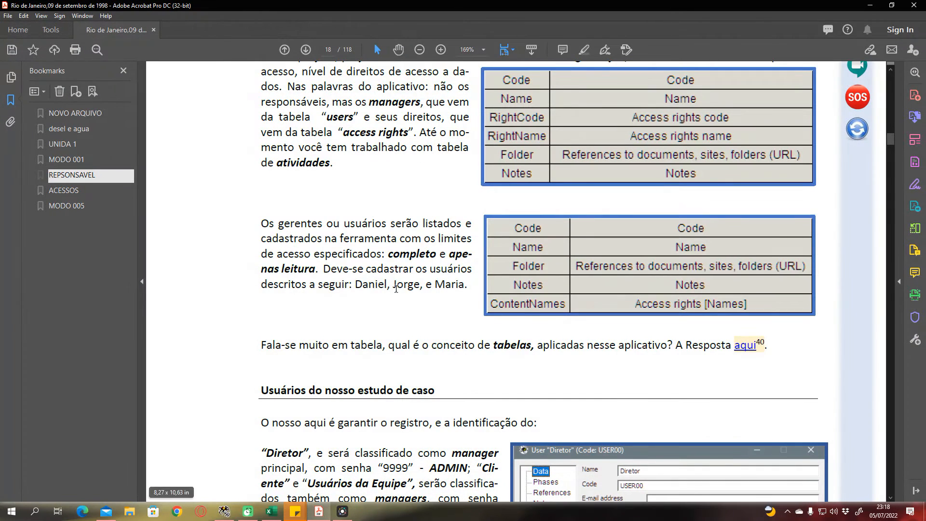
drag(355, 284, 466, 285)
click(452, 328)
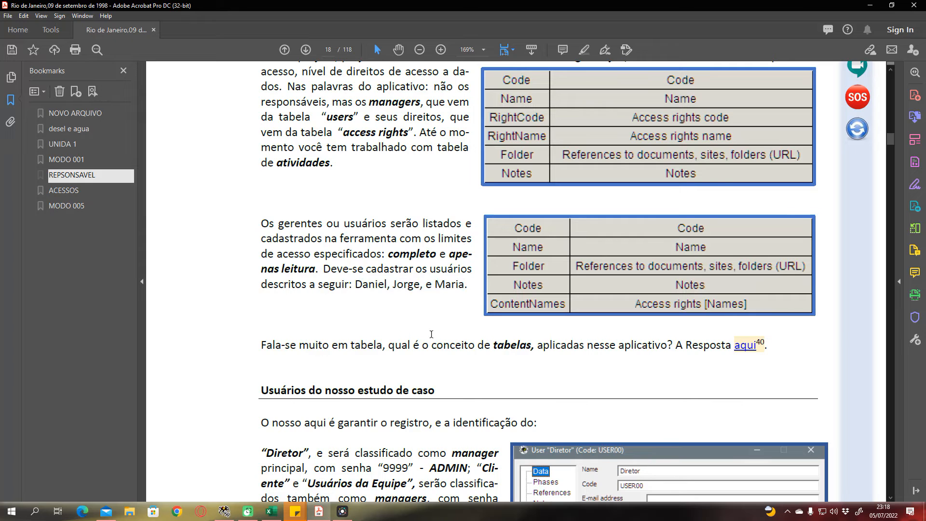
click(870, 5)
click(554, 164)
click(557, 119)
click(554, 202)
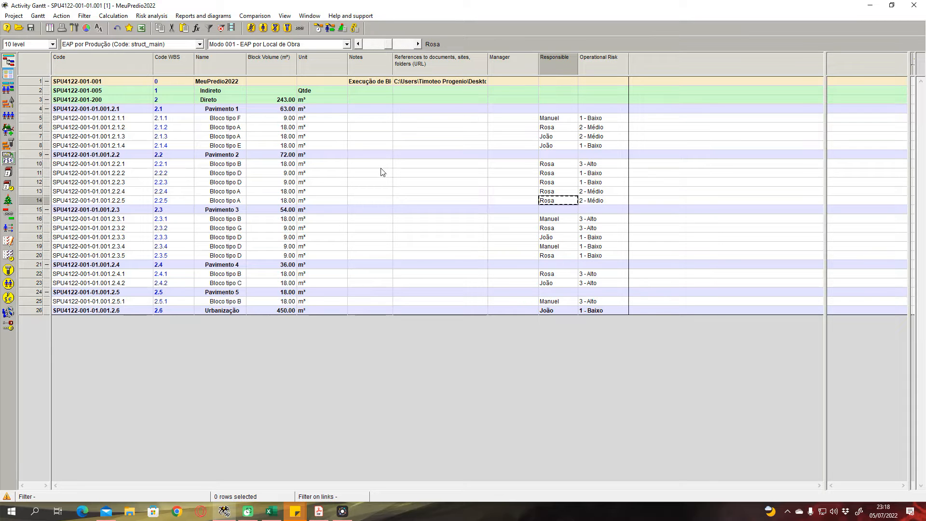
- Switch to the study notebook and find the Bloco de Montagem table on page 111
click(321, 513)
drag(885, 144, 874, 479)
scroll(612, 288, up, 15)
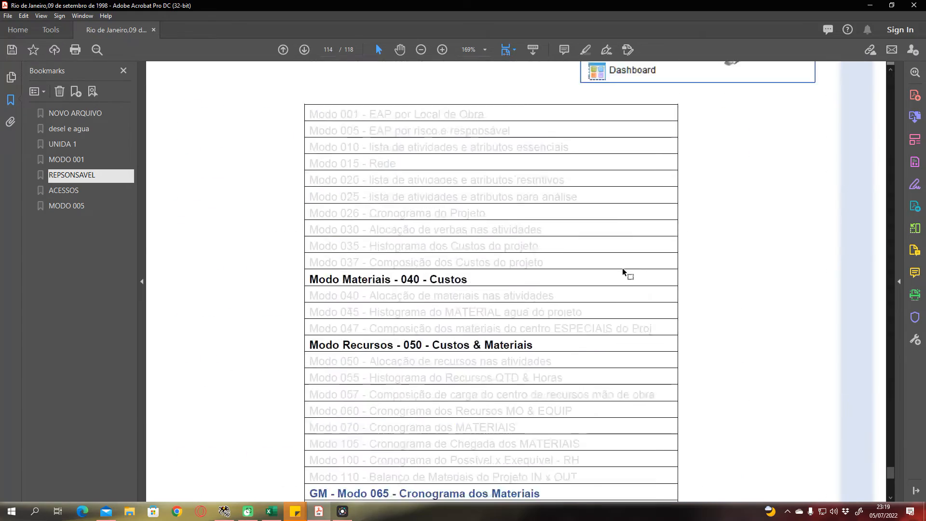
scroll(622, 272, up, 20)
scroll(646, 164, up, 15)
scroll(638, 184, down, 4)
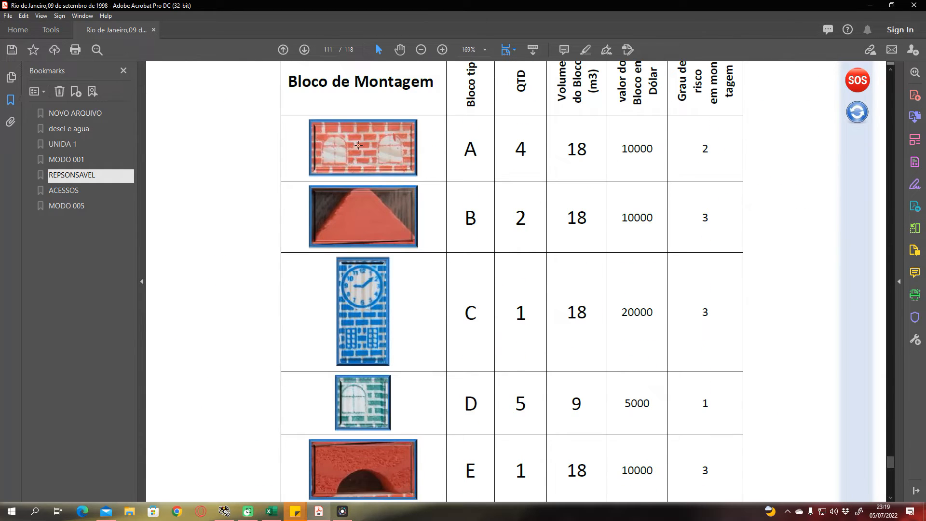
- Move the notebook window away from the Activity Gantt and check the Operational Risk of the Bloco tipo A and Bloco tipo E activities in Pavimento 1
double_click(815, 10)
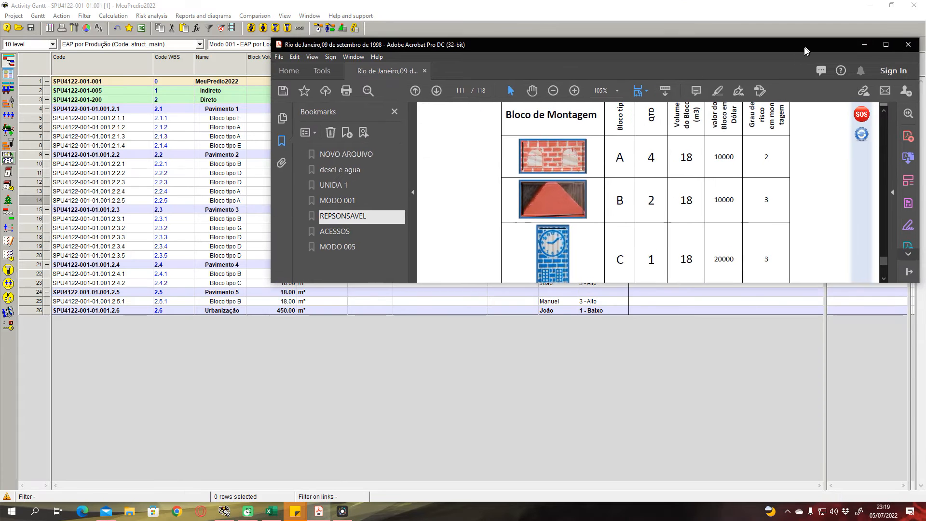
drag(807, 52, 1, 120)
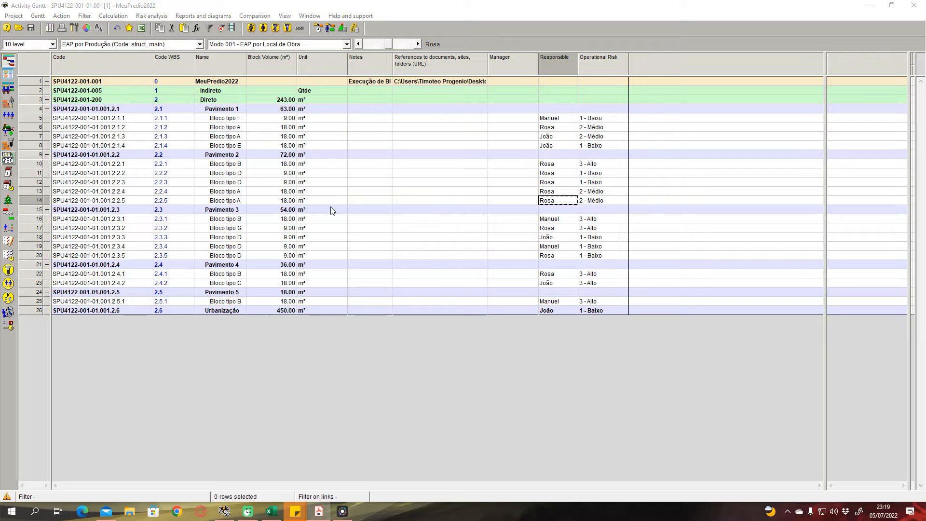
click(238, 129)
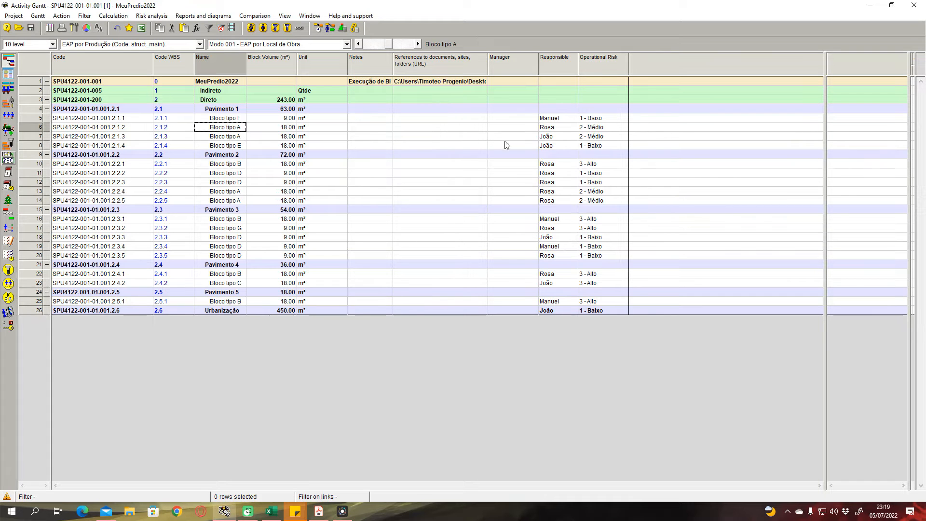
click(591, 128)
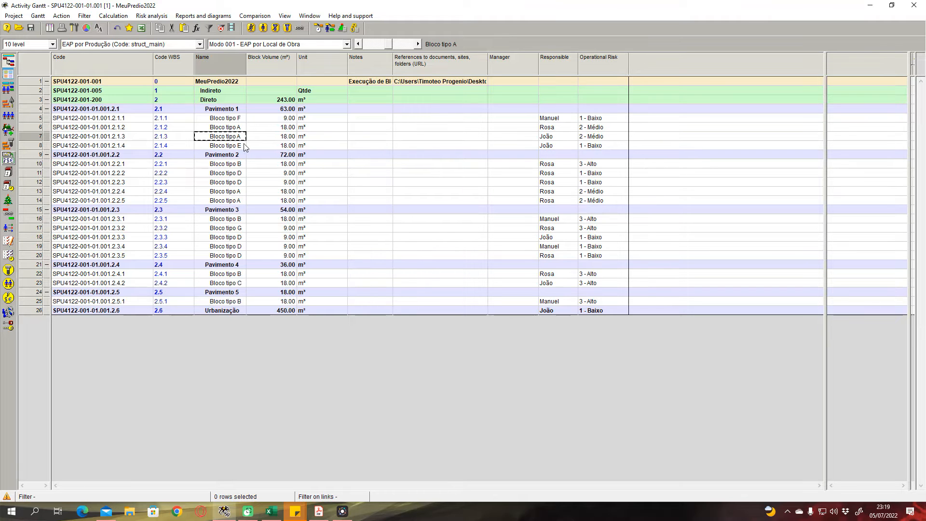
click(230, 145)
click(602, 147)
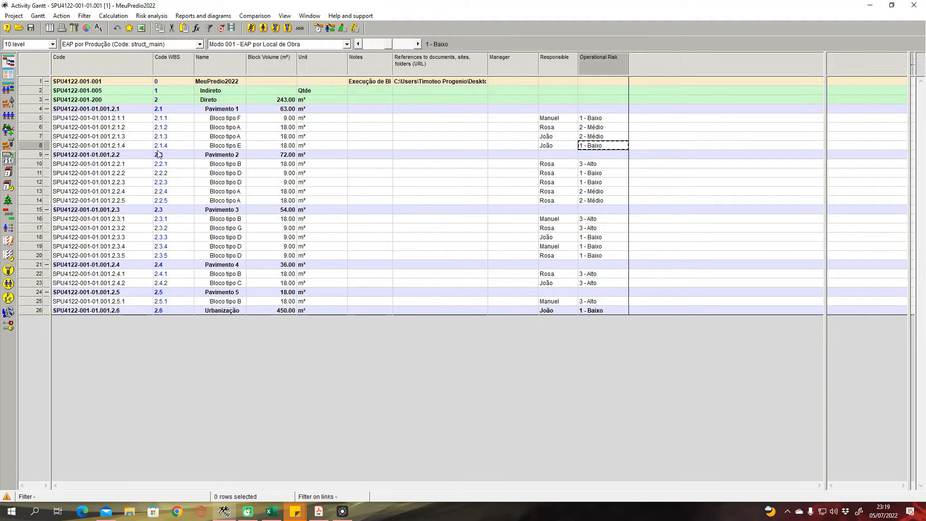
click(230, 147)
click(603, 147)
double_click(604, 148)
click(615, 146)
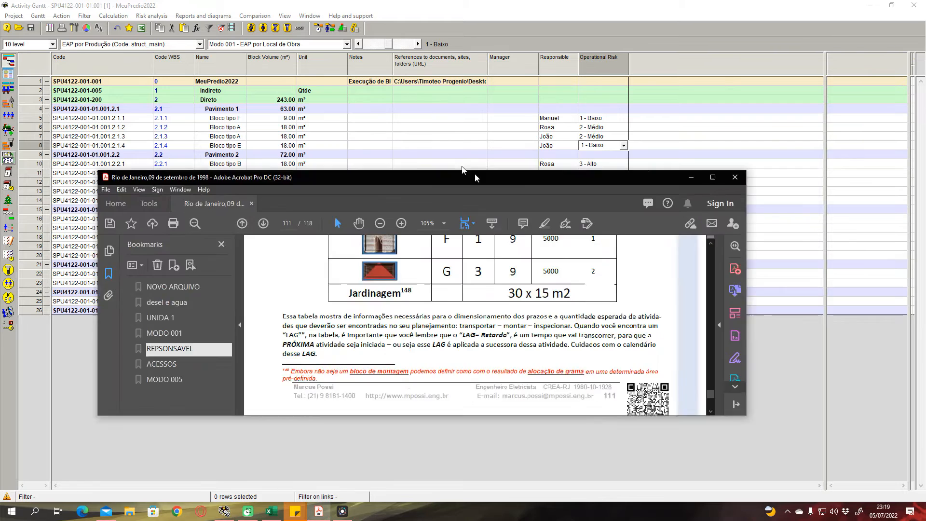
- Bring back the maximized notebook window and examine the assembly risk grade column for block types A to G
drag(474, 175, 417, 1)
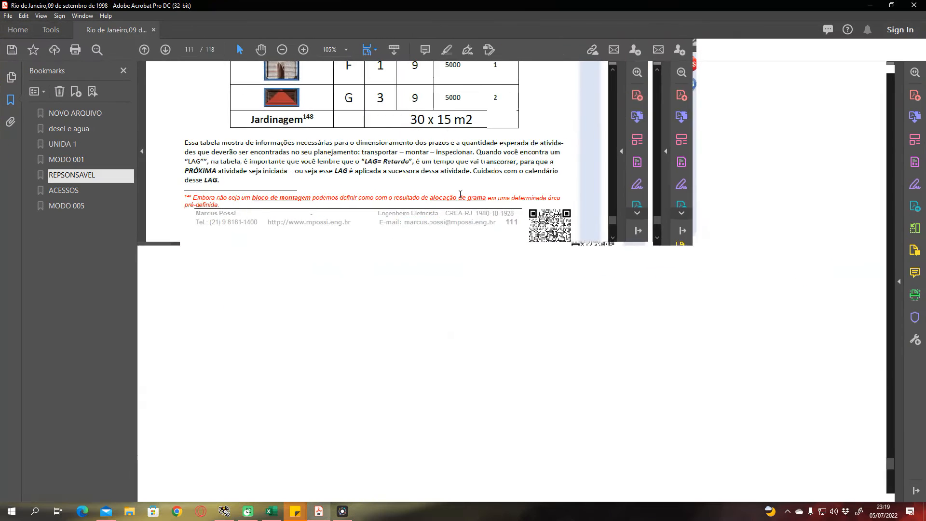
scroll(480, 298, up, 6)
scroll(506, 297, up, 5)
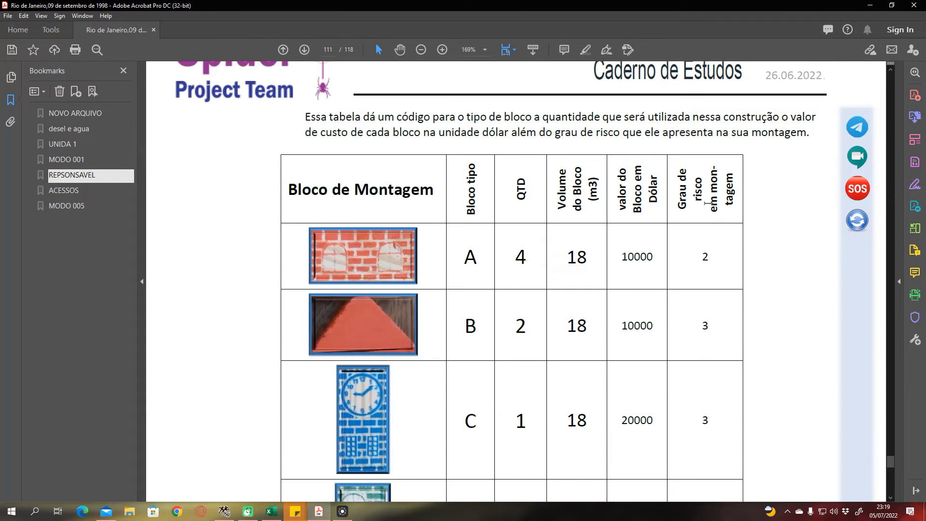
drag(679, 188, 718, 243)
click(718, 211)
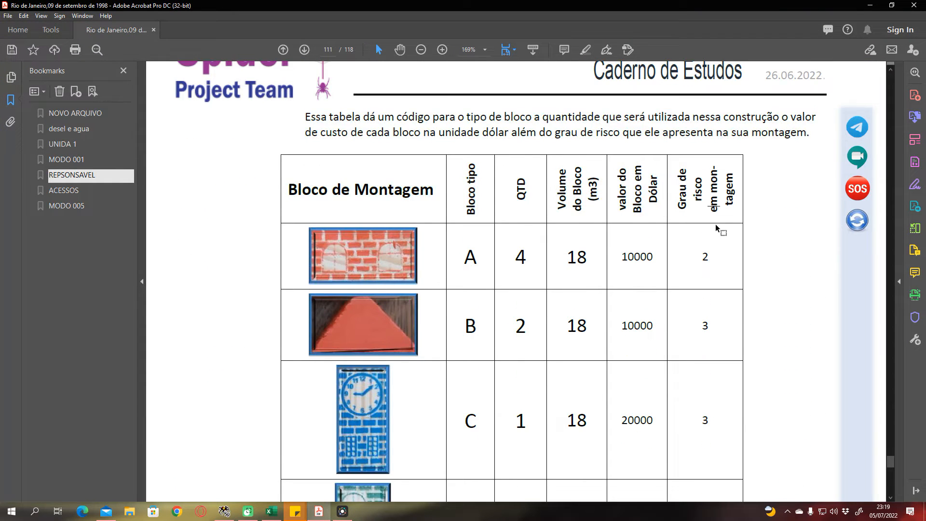
scroll(714, 233, down, 2)
scroll(709, 234, down, 6)
click(709, 328)
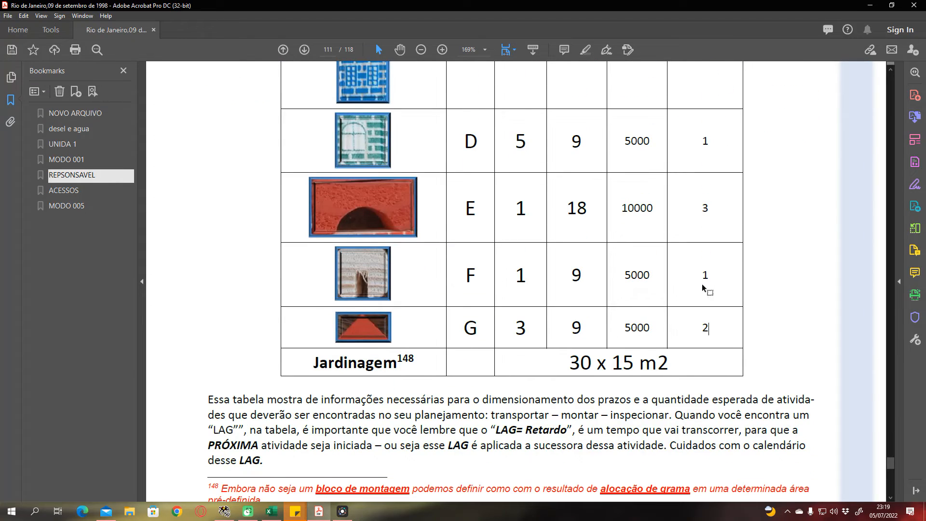
- Return to the Activity Gantt and review the Operational Risk column from Pavimento 1 down to Urbanização
click(868, 6)
click(337, 174)
click(345, 200)
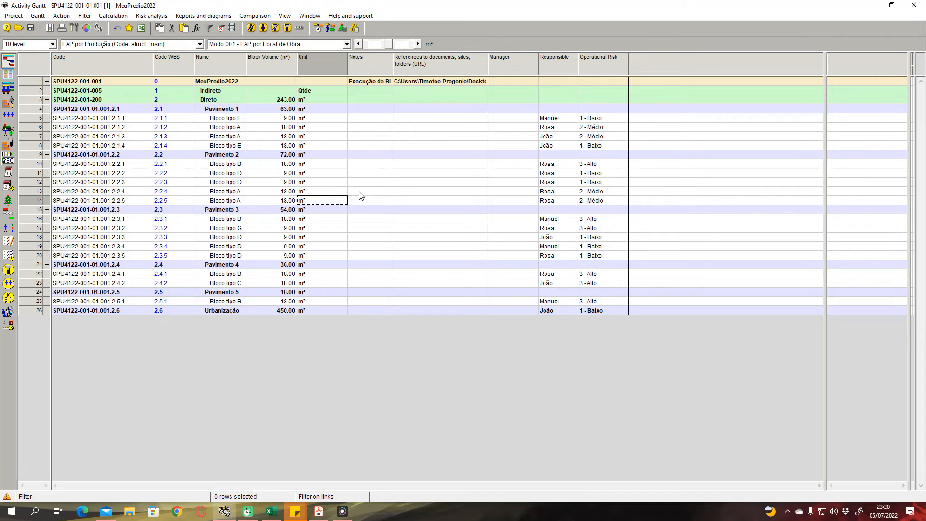
click(369, 193)
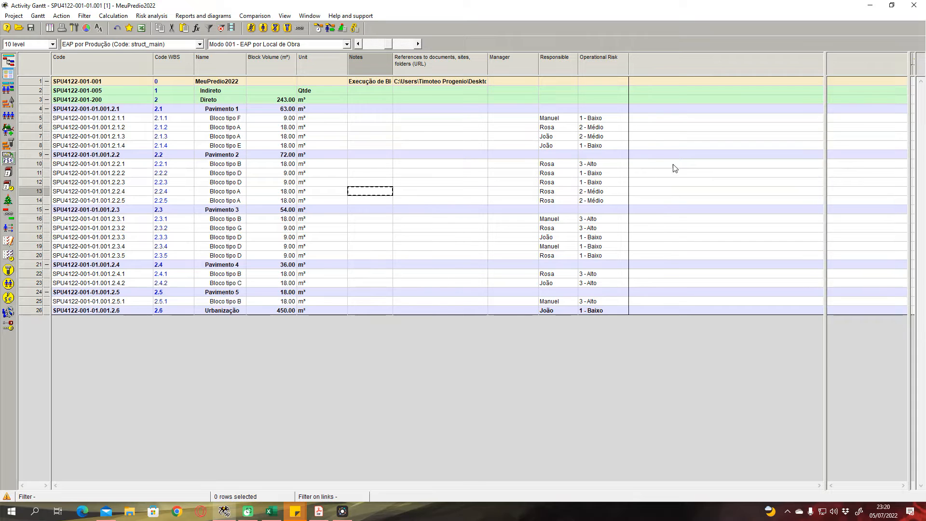
key(alt+Tab)
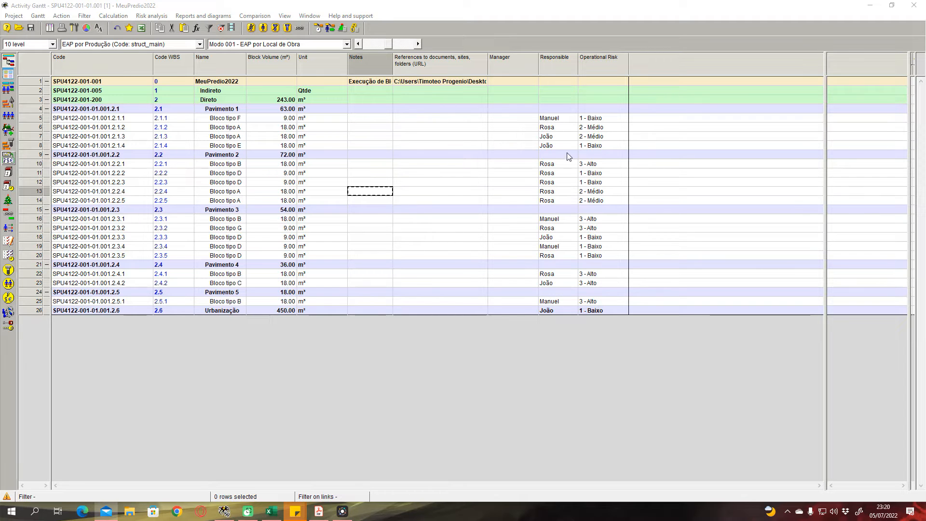
click(600, 123)
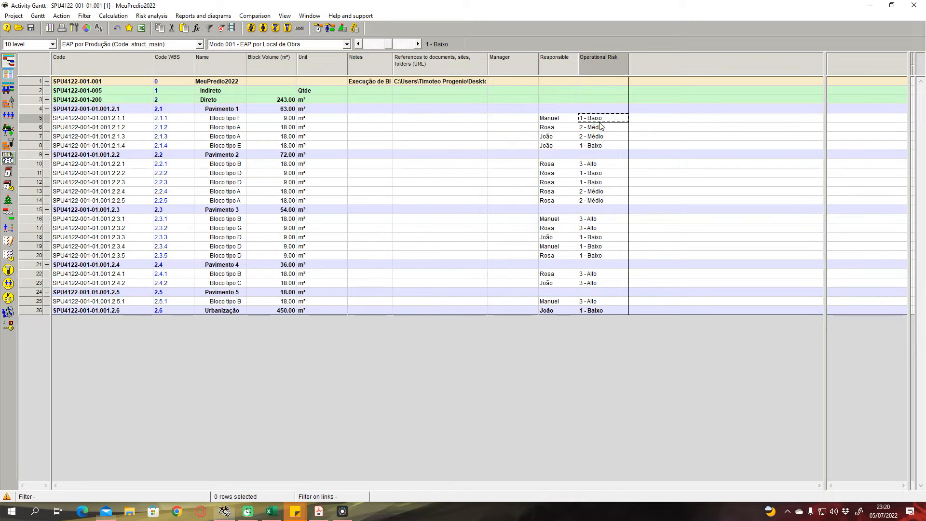
click(597, 311)
click(598, 108)
click(600, 246)
click(183, 228)
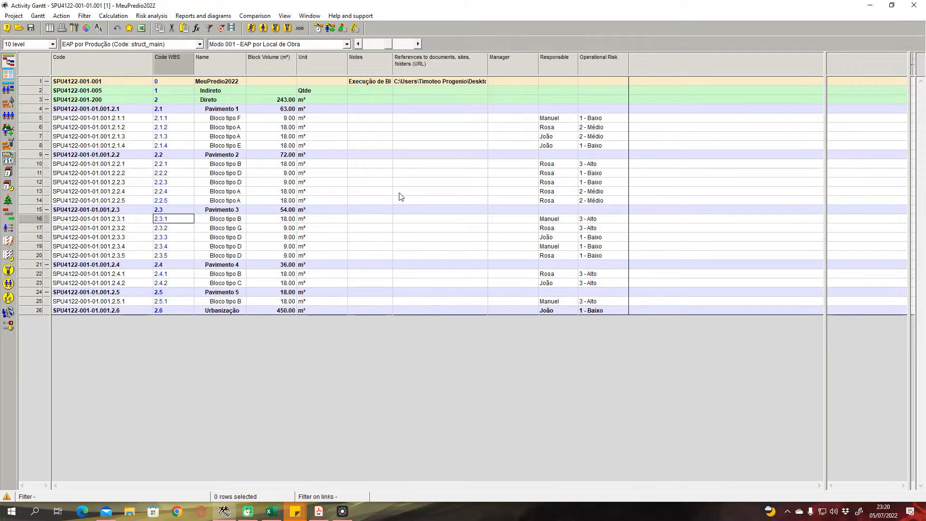
click(400, 192)
- Compare the Unit of the Direto phase with the units of Urbanização, Pavimento 1 and the last Bloco tipo B
click(310, 102)
click(322, 310)
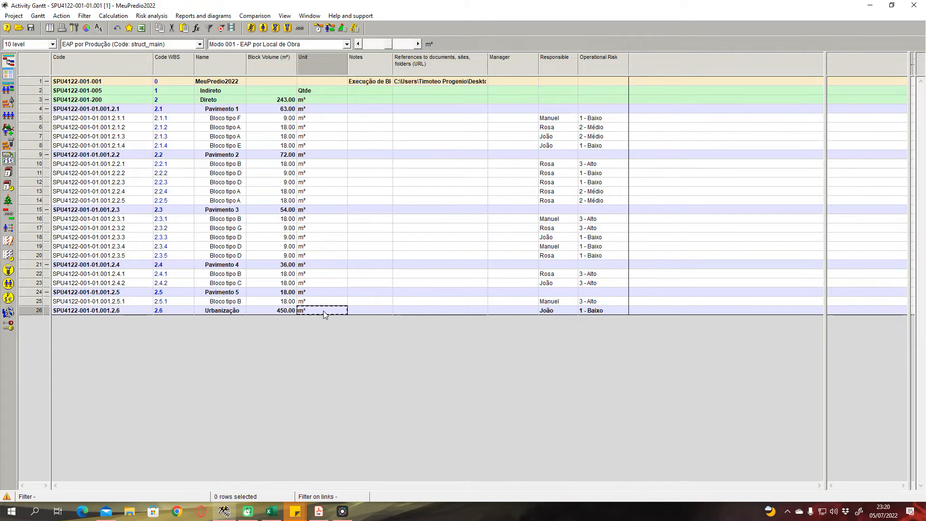
click(314, 302)
click(311, 111)
double_click(310, 102)
click(316, 110)
click(316, 101)
click(316, 111)
- Copy the unit text of the Direto phase from its Unit cell
double_click(315, 100)
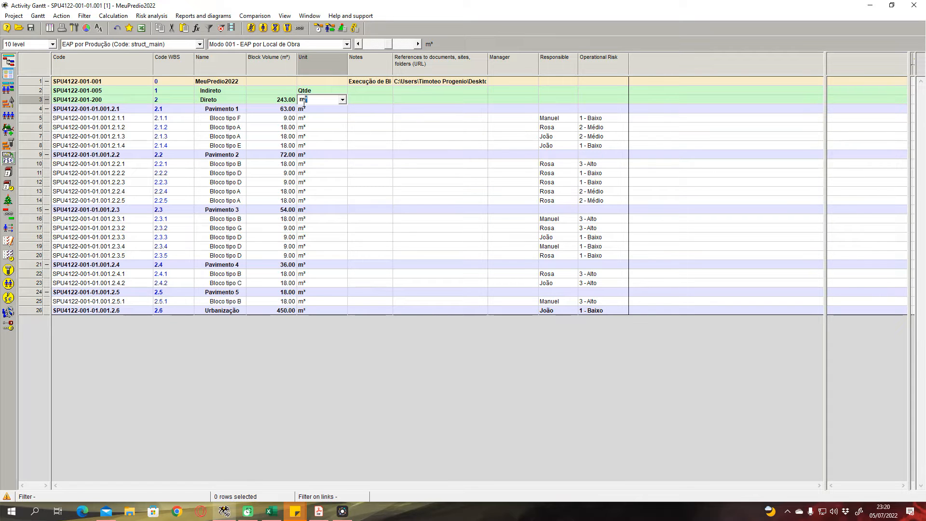
double_click(310, 101)
click(309, 100)
drag(314, 103, 298, 102)
key(ctrl+c)
click(312, 106)
click(312, 136)
- Check the Unit of Urbanização against the units of the block activities in the Pavimento phases
double_click(320, 311)
click(319, 311)
click(322, 284)
click(323, 299)
click(322, 229)
click(319, 182)
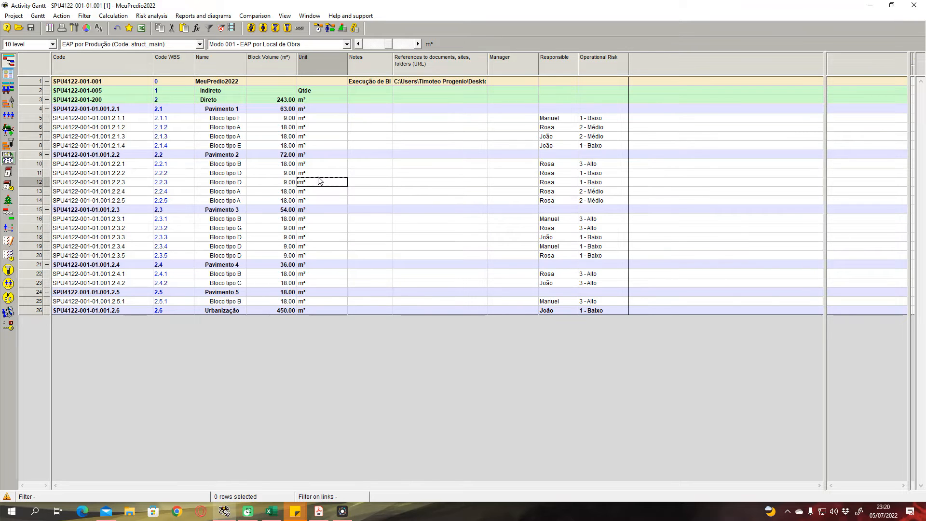
click(310, 138)
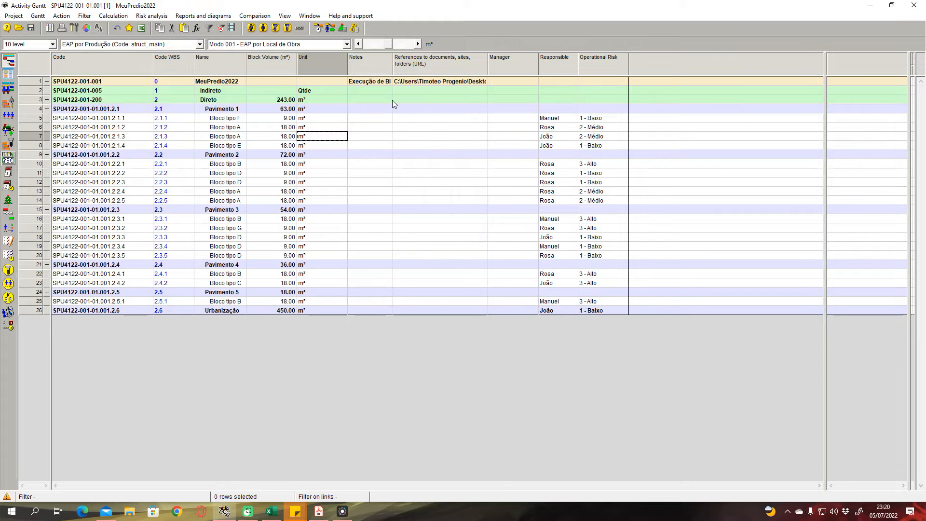
- Open the group work Users table and move its window clear of the lower Activity Gantt rows
click(285, 17)
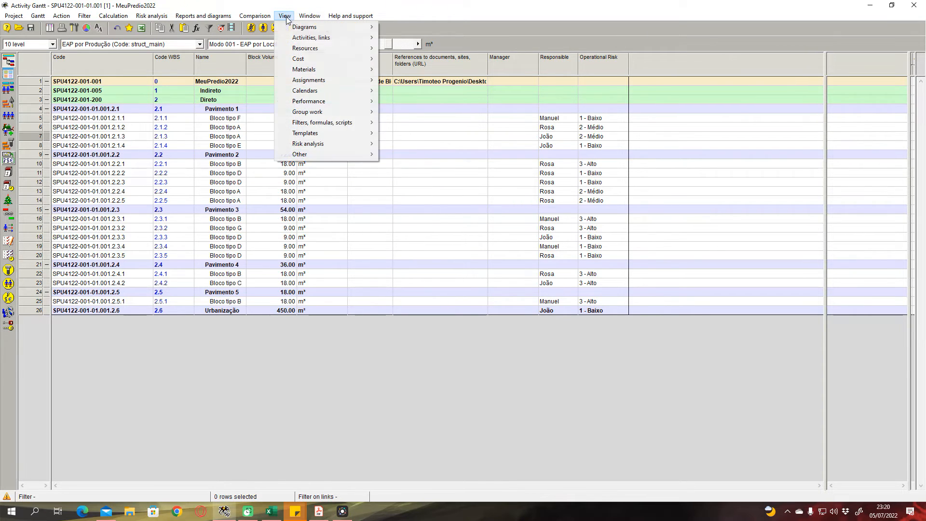
mouse_move(333, 112)
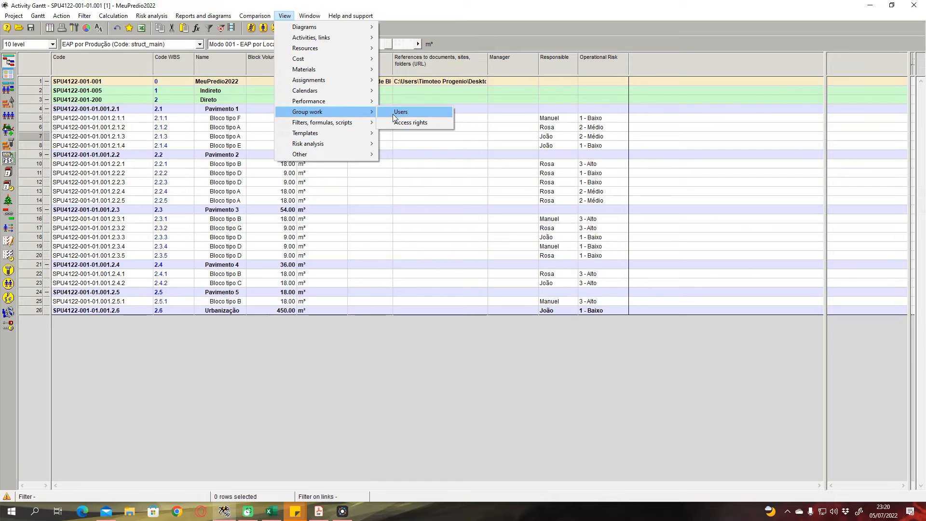
click(400, 114)
drag(324, 209, 281, 11)
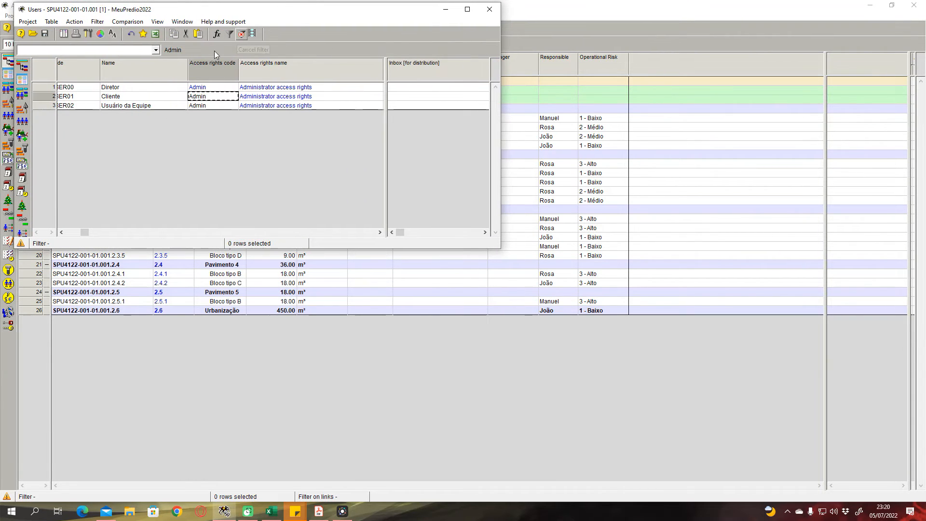
- Open the group work Access rights table and place its window below the Users table
click(157, 21)
mouse_move(227, 118)
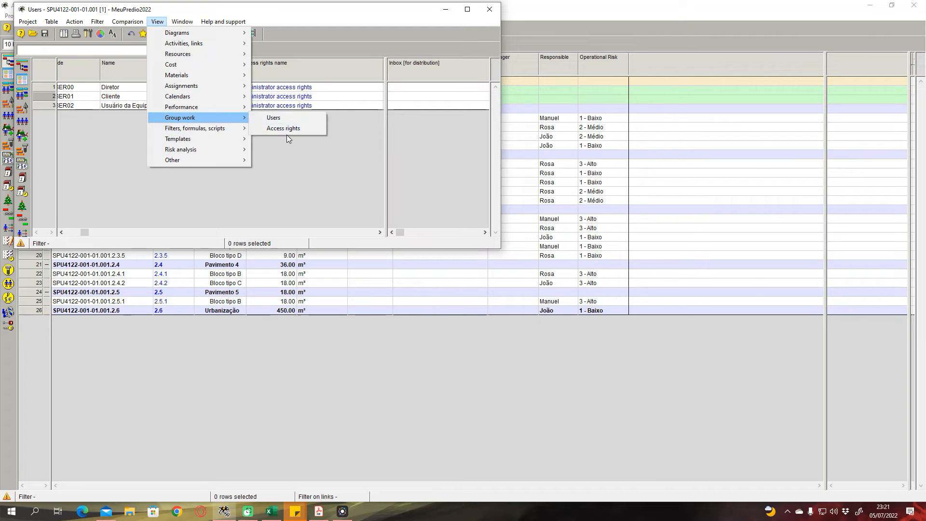
click(286, 133)
drag(431, 29, 677, 261)
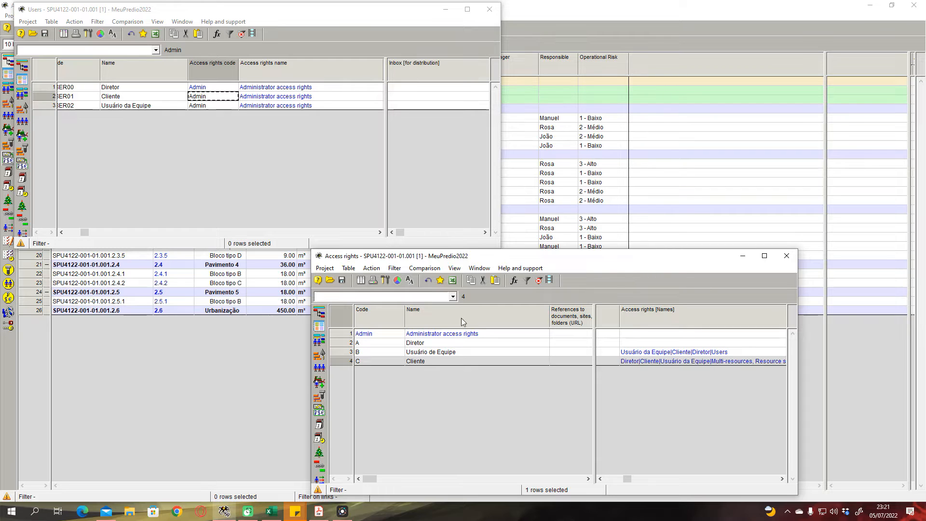
drag(434, 260, 406, 257)
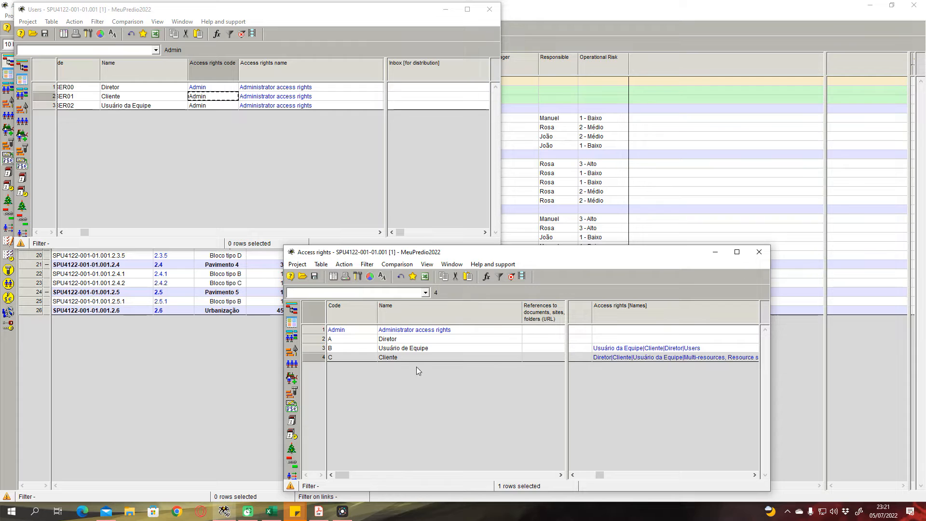
- Review the codes, names and assigned access rights of Diretor, Usuário de Equipe and Cliente in the Access rights table
click(400, 339)
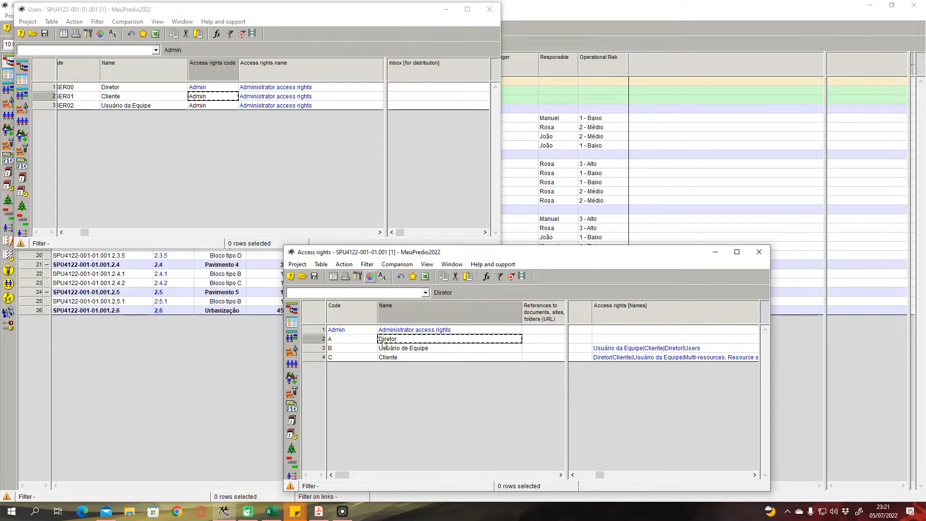
click(350, 340)
drag(346, 475, 470, 479)
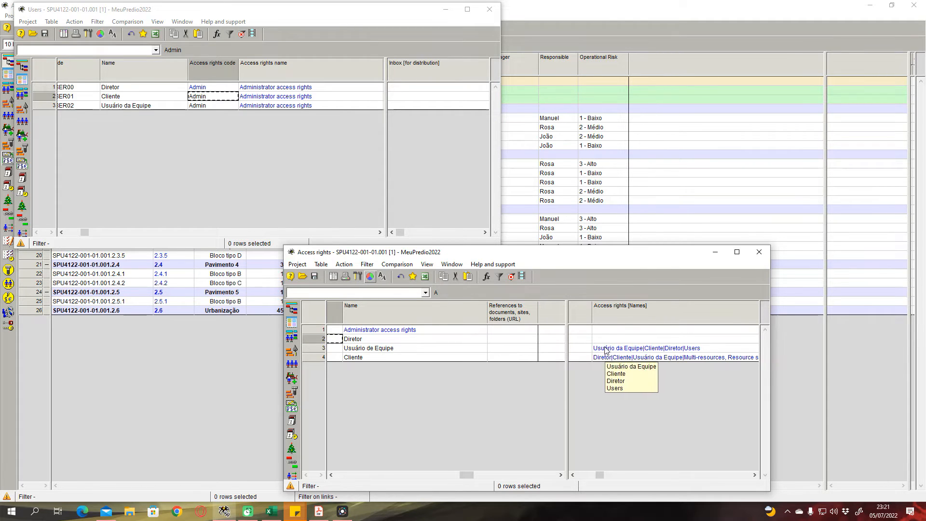
click(619, 340)
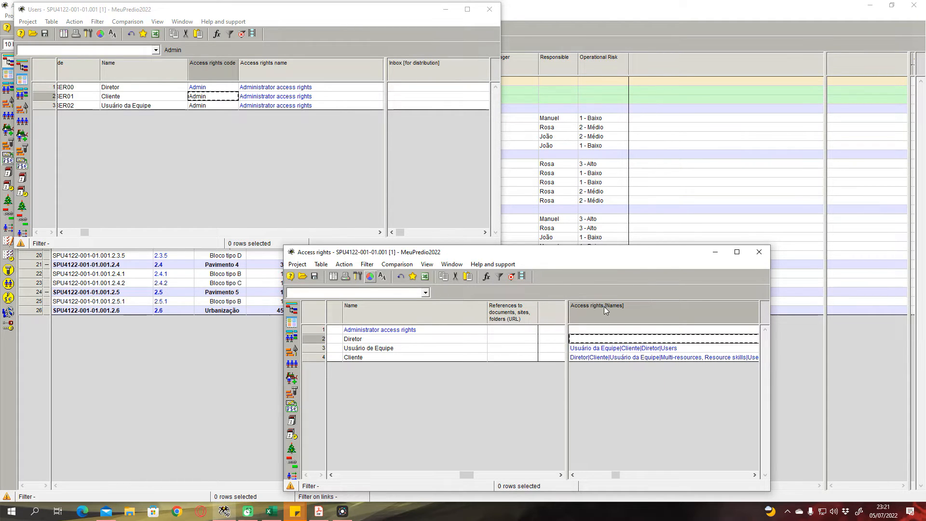
click(361, 348)
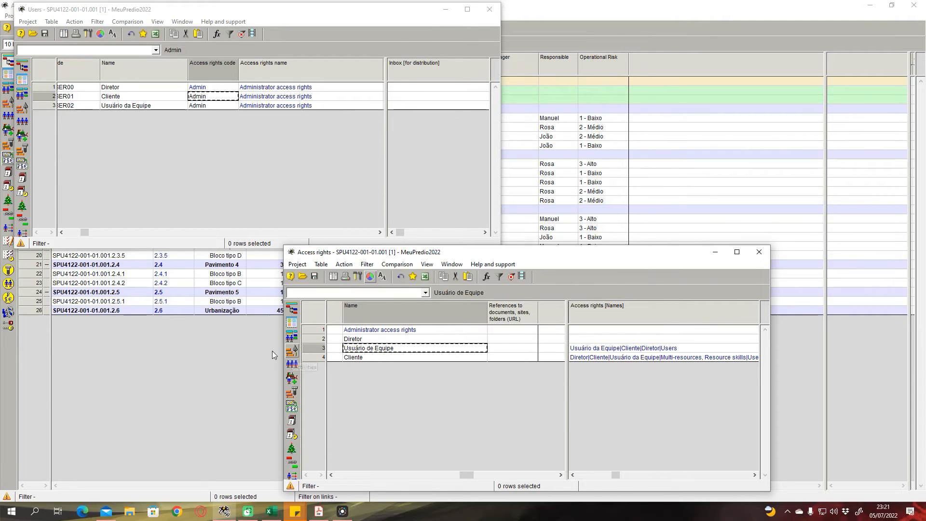
click(372, 357)
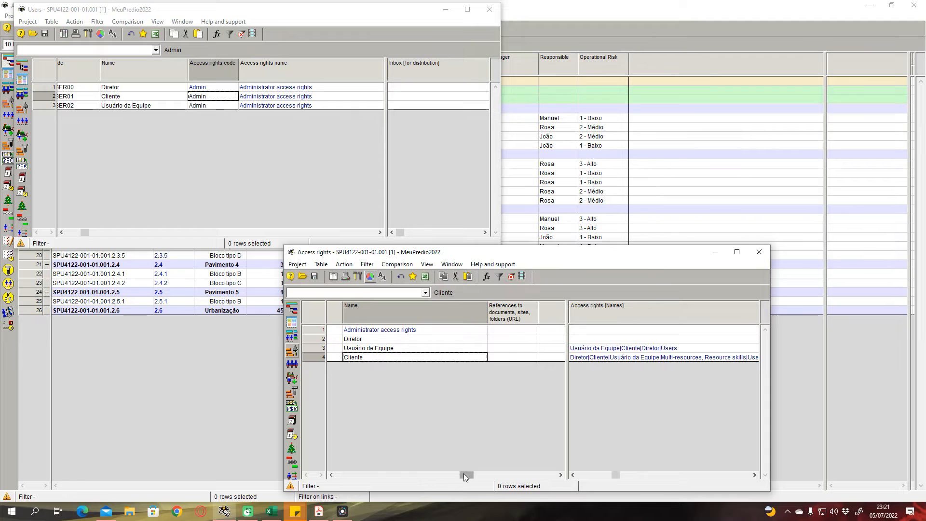
drag(464, 474, 365, 468)
click(340, 473)
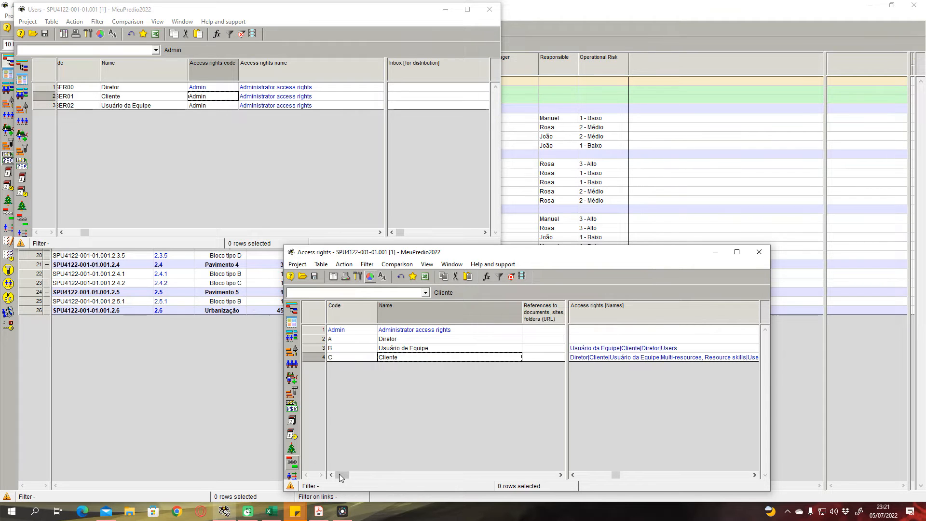
- Change the code of the Diretor entry in the Access rights table to cod_diret
click(339, 342)
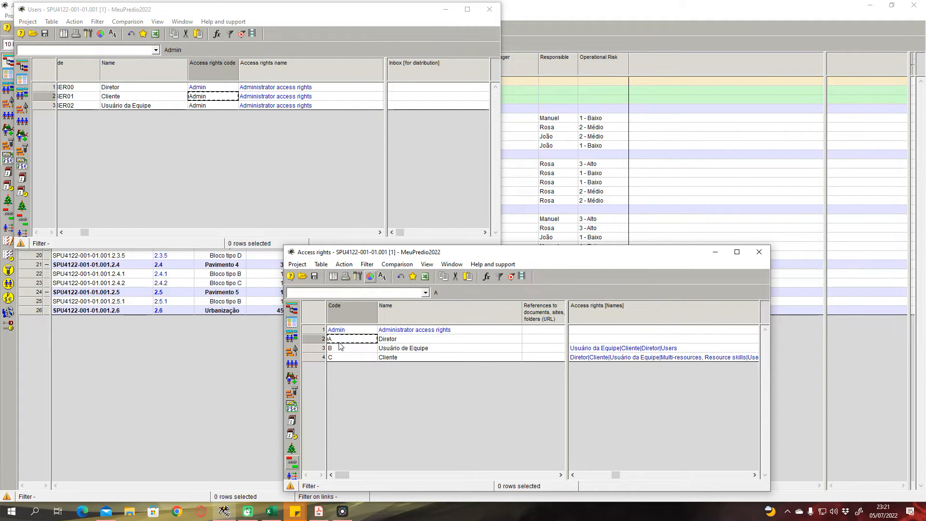
click(343, 340)
text(Cod_diret)
key(Return)
- Compare the Diretor user's access rights code in the Users table with the Diretor and administrator entries in the Access rights table
click(216, 171)
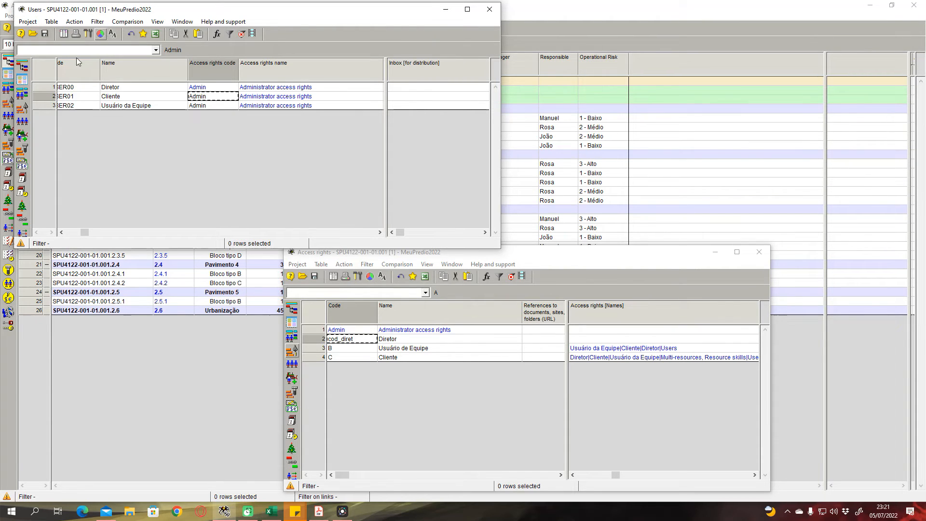
click(61, 232)
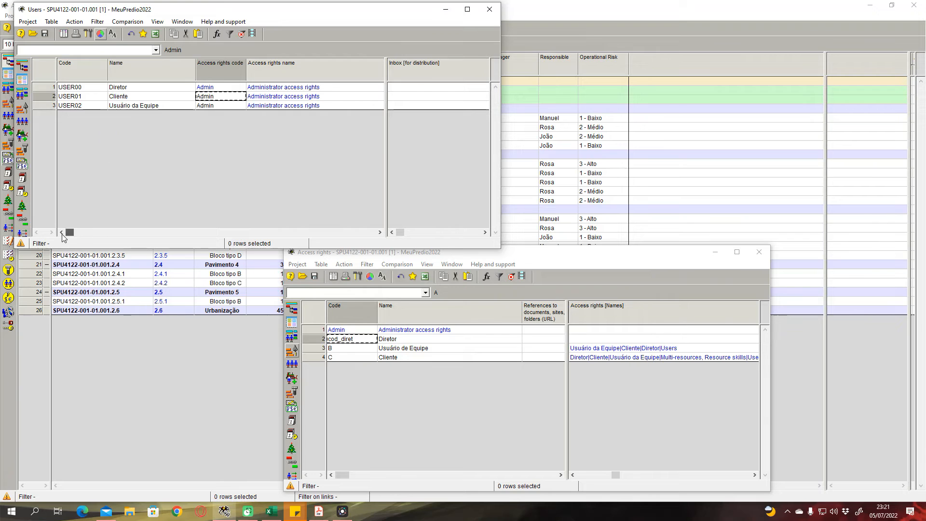
click(219, 88)
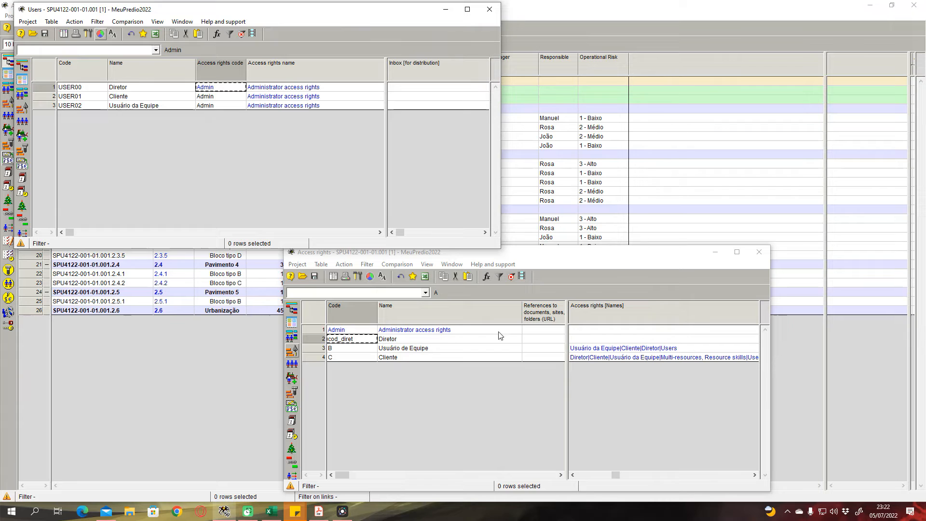
click(413, 341)
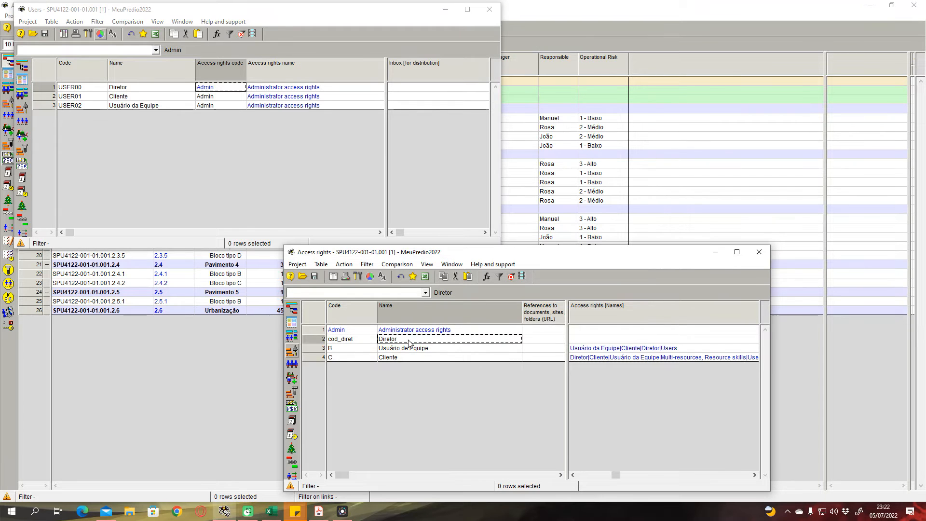
click(355, 342)
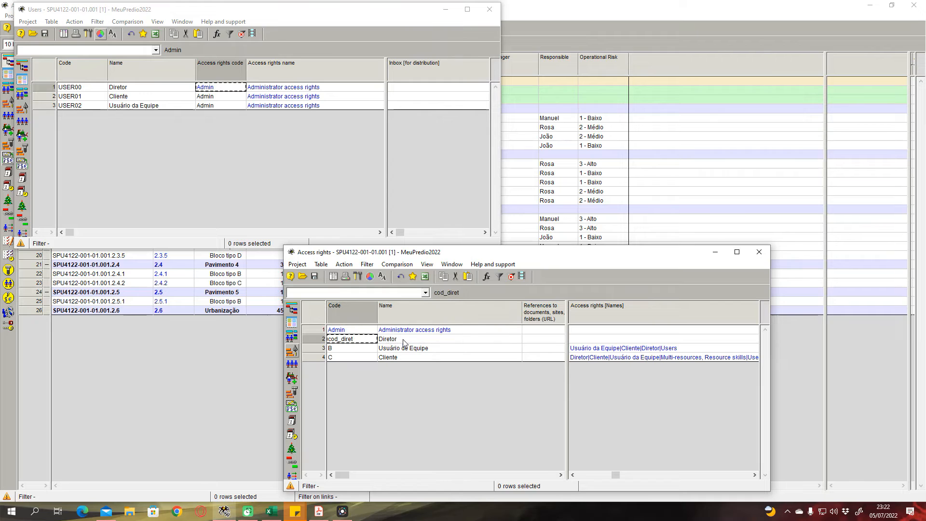
click(365, 331)
click(391, 330)
click(343, 331)
click(391, 331)
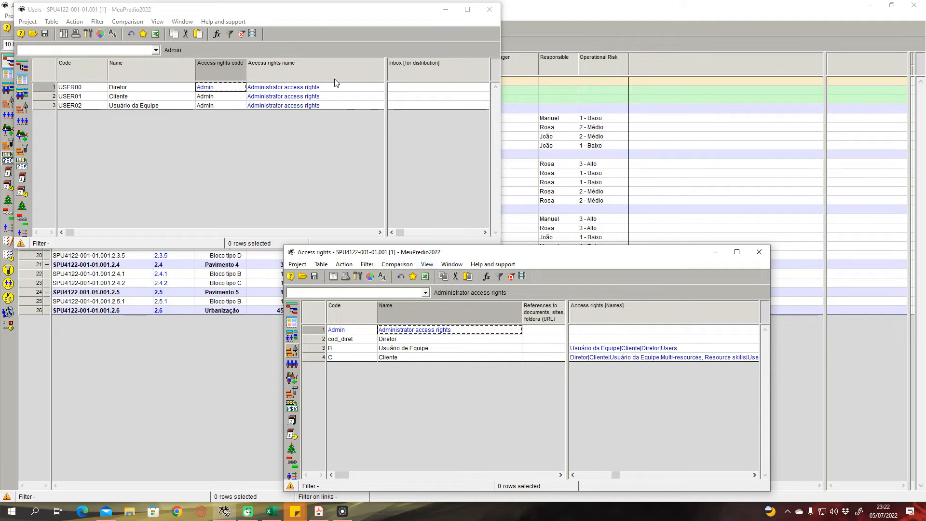
- Assign access rights code C to the Cliente user in the Users table
click(169, 98)
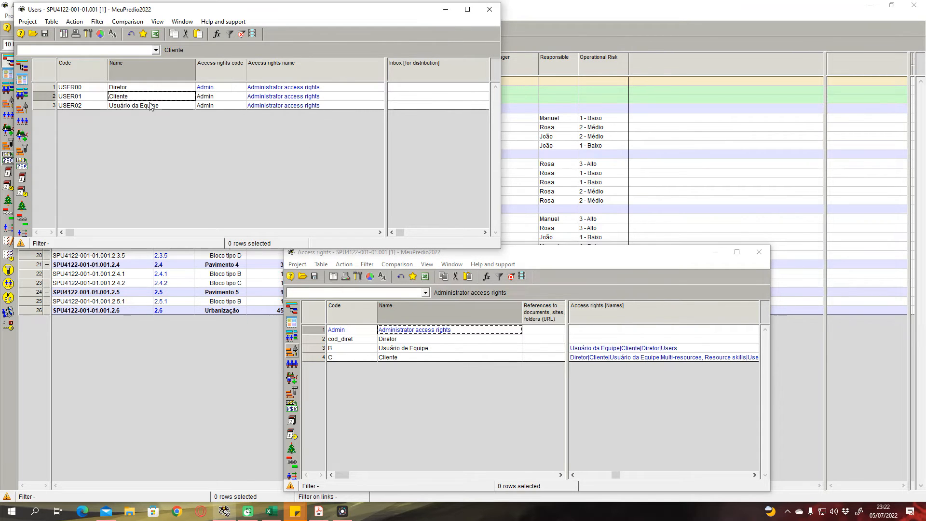
click(394, 358)
click(336, 358)
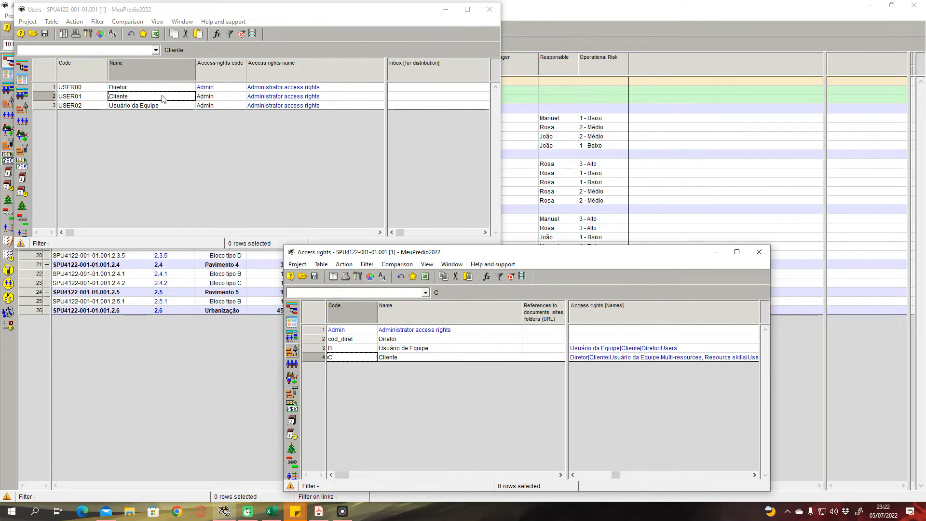
click(219, 98)
click(220, 98)
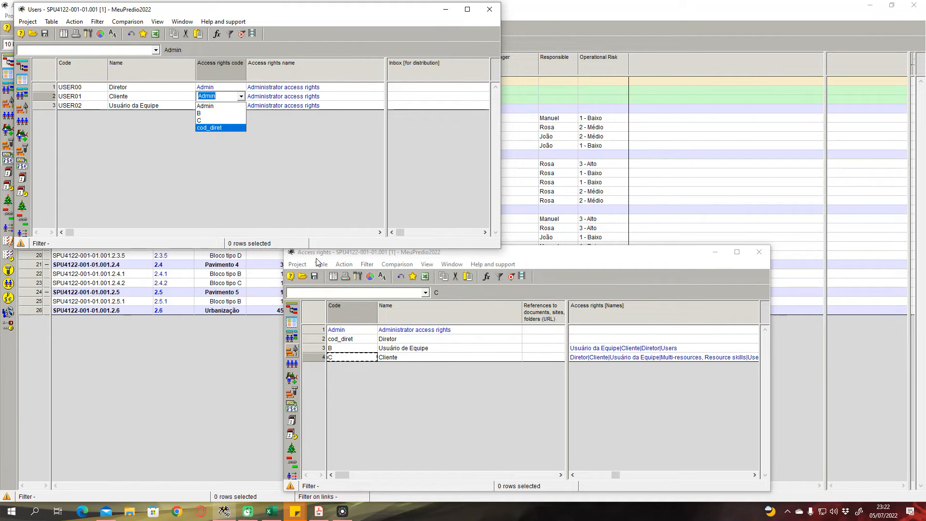
click(218, 122)
- Rename the code of the Cliente entry in the Access rights table as cod_Cliente
click(217, 106)
click(217, 107)
click(346, 348)
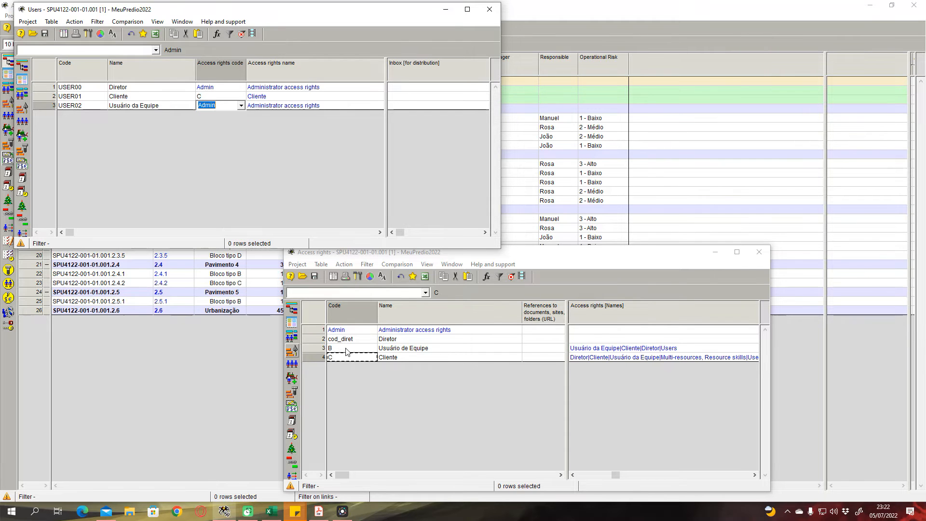
click(346, 353)
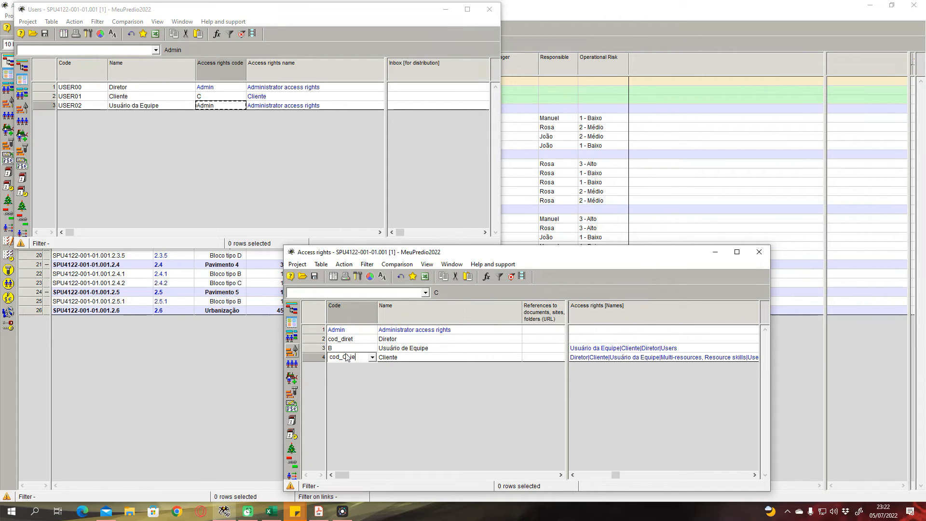
text(t)
text(en)
key(BackSpace)
key(Return)
click(354, 357)
click(354, 357)
text(n)
key(Return)
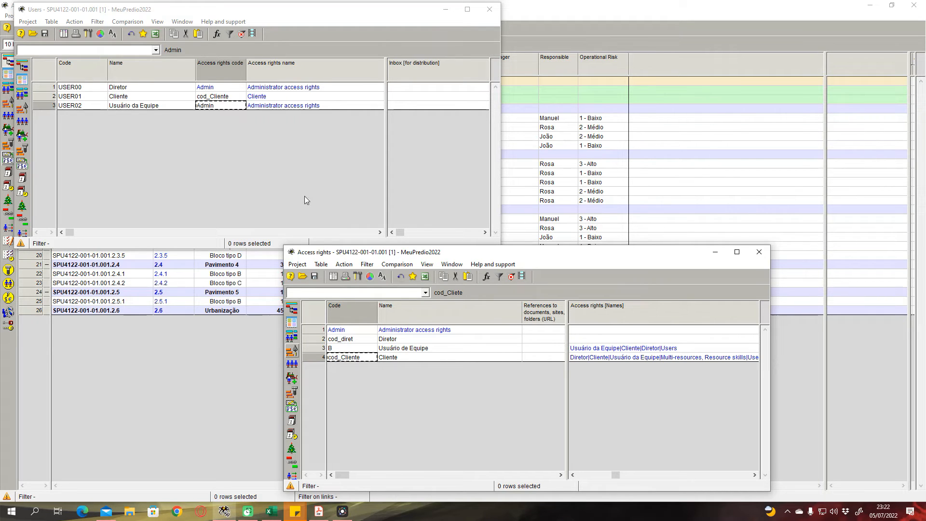
- Reselect cod_Cliente as the Cliente user's access rights code and assign code B to Usuário da Equipe
click(227, 97)
click(227, 99)
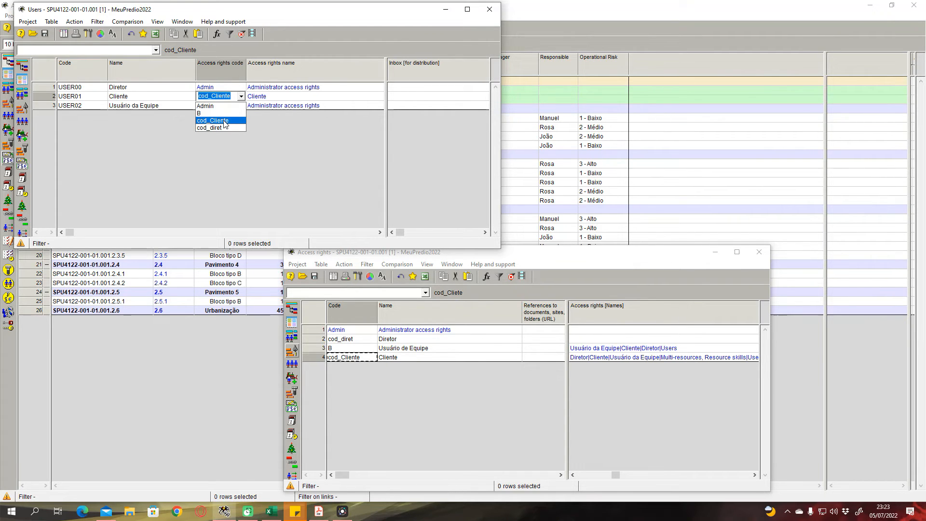
click(227, 120)
click(216, 106)
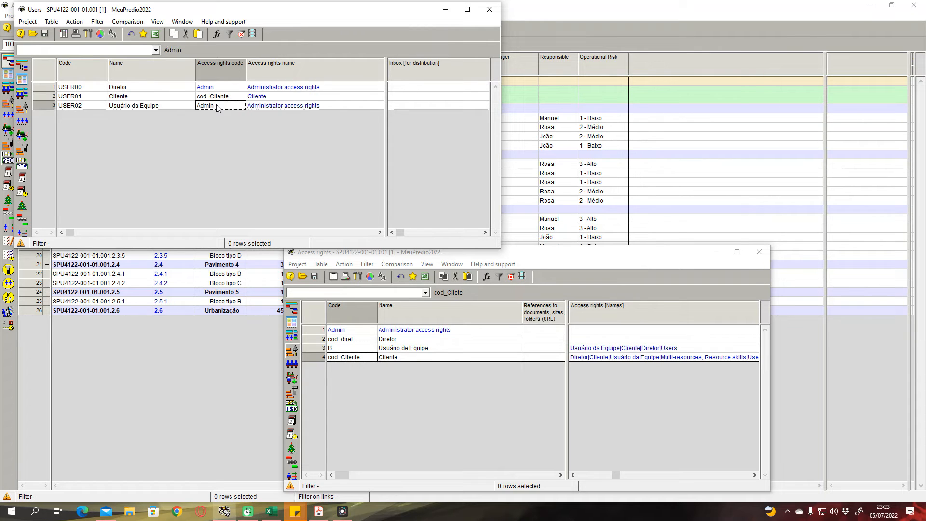
click(216, 105)
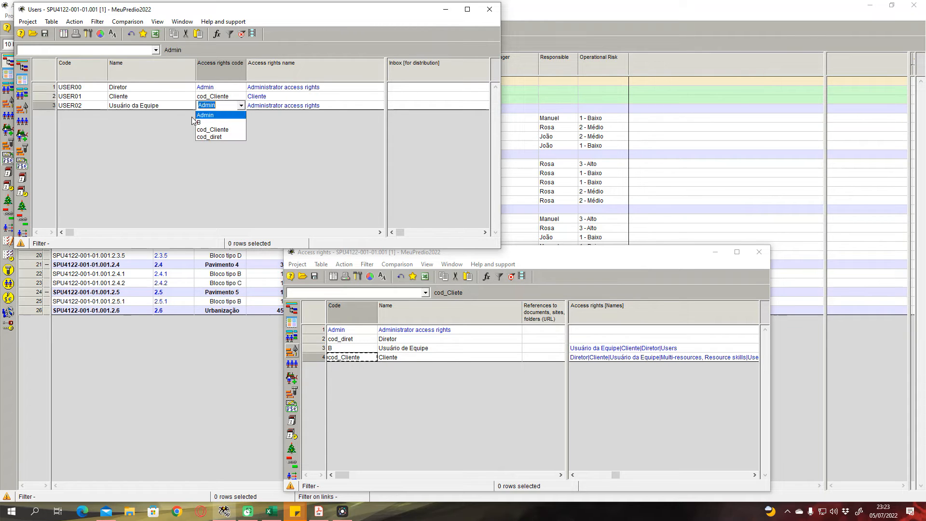
click(215, 123)
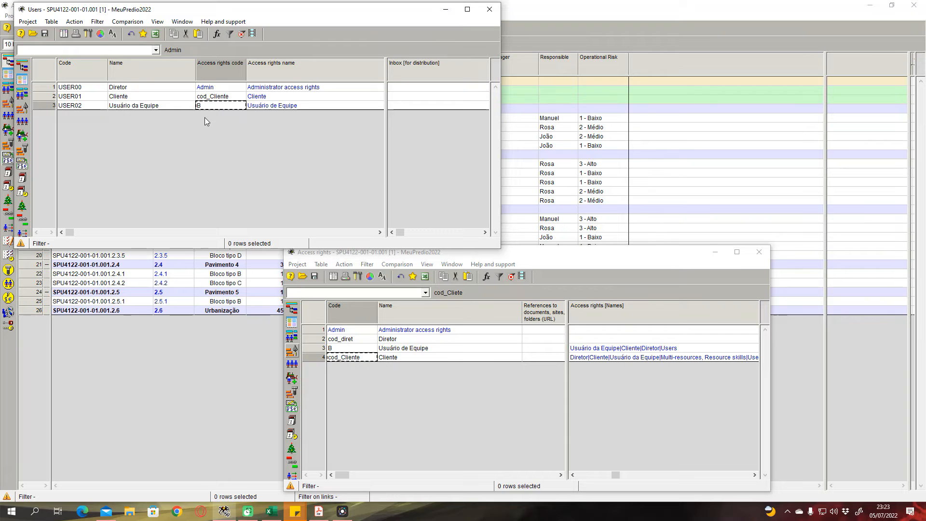
- Check each user's access rights code against the codes and rights listed in the Access rights table
click(213, 96)
click(216, 87)
click(215, 97)
click(214, 105)
click(216, 96)
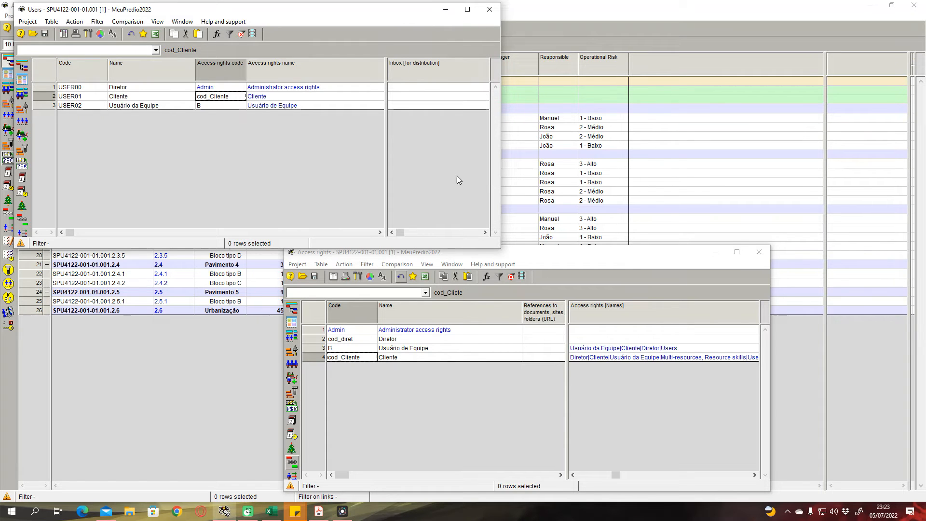
click(599, 348)
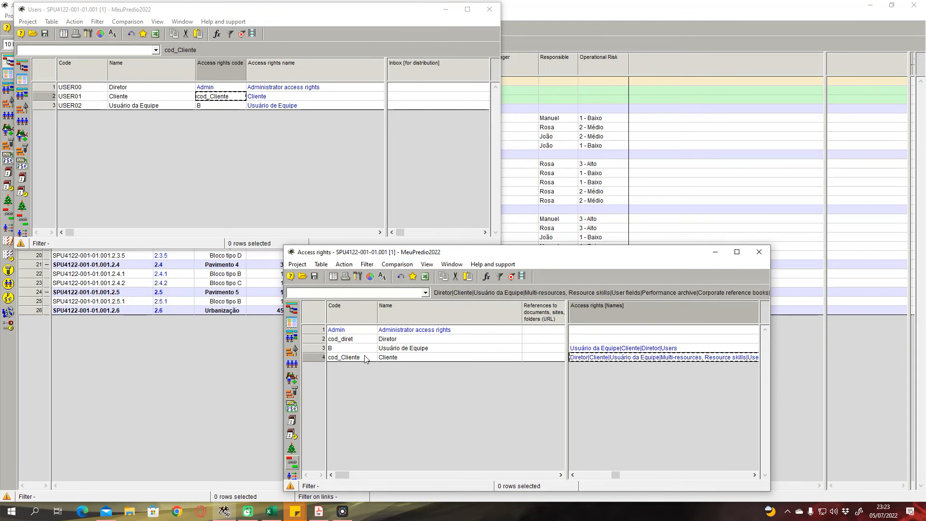
click(416, 357)
click(346, 357)
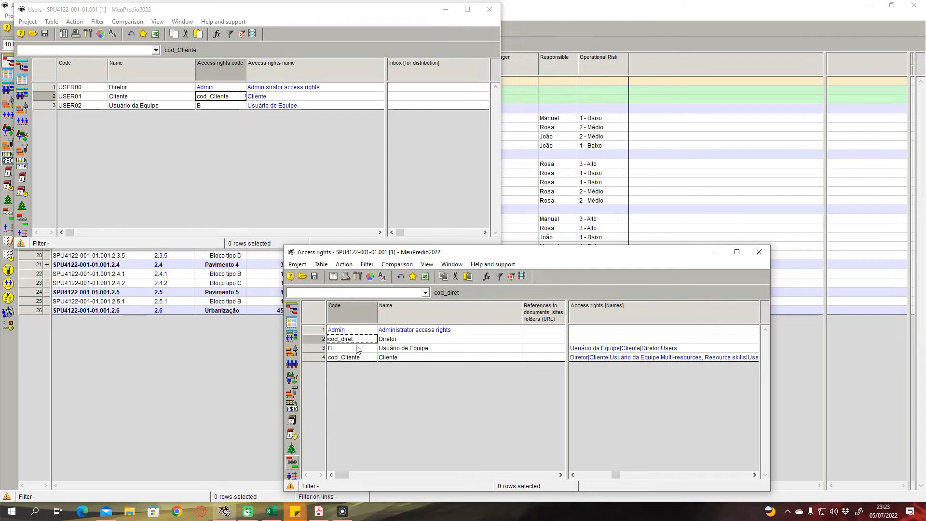
click(212, 107)
click(226, 96)
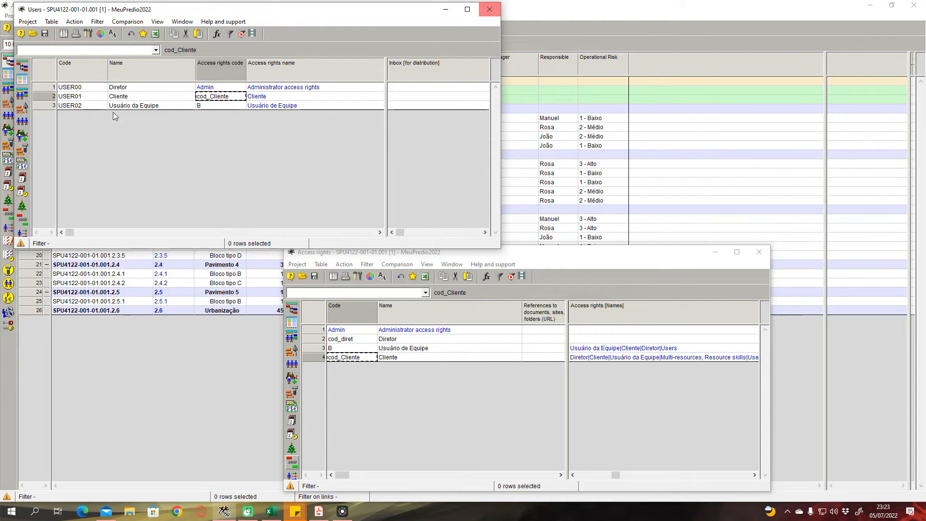
- Close the Users and Access rights tables and switch the Activity Gantt to the layout Modo 002 - EAP por Responsável e Risco
click(491, 10)
click(759, 251)
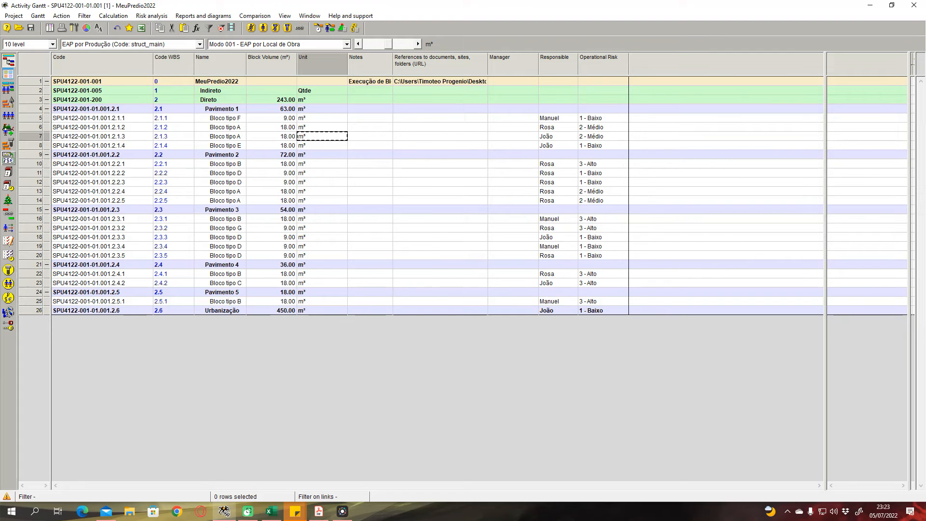
click(292, 44)
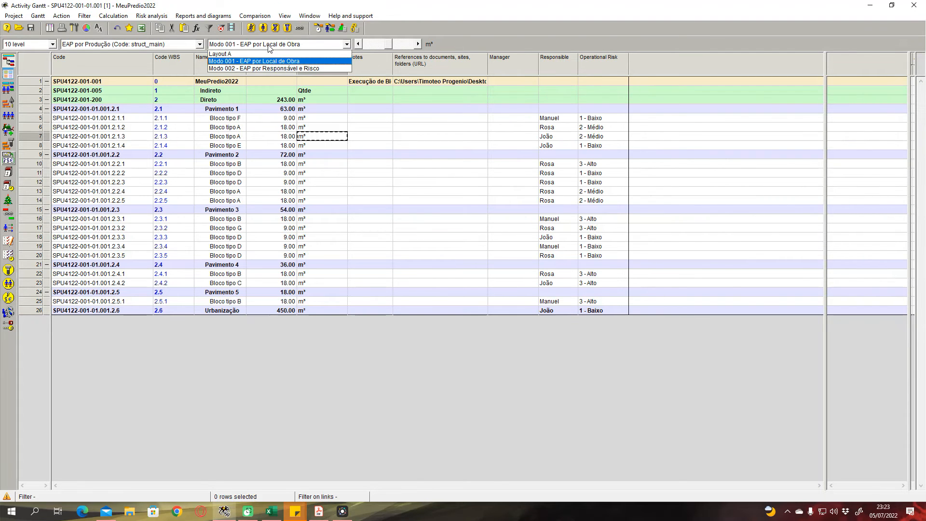
click(258, 68)
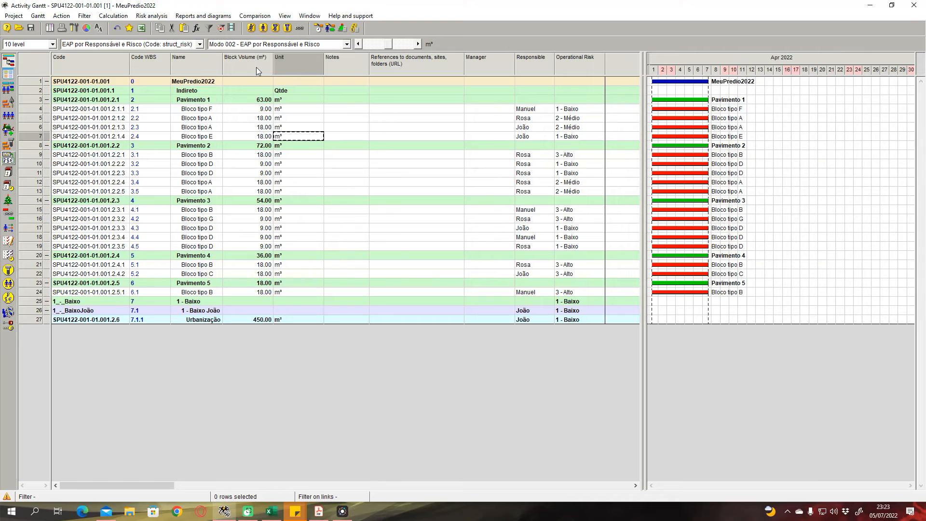
- Switch to the study notebook in Adobe Acrobat and go to the MODO 005 bookmark
click(319, 511)
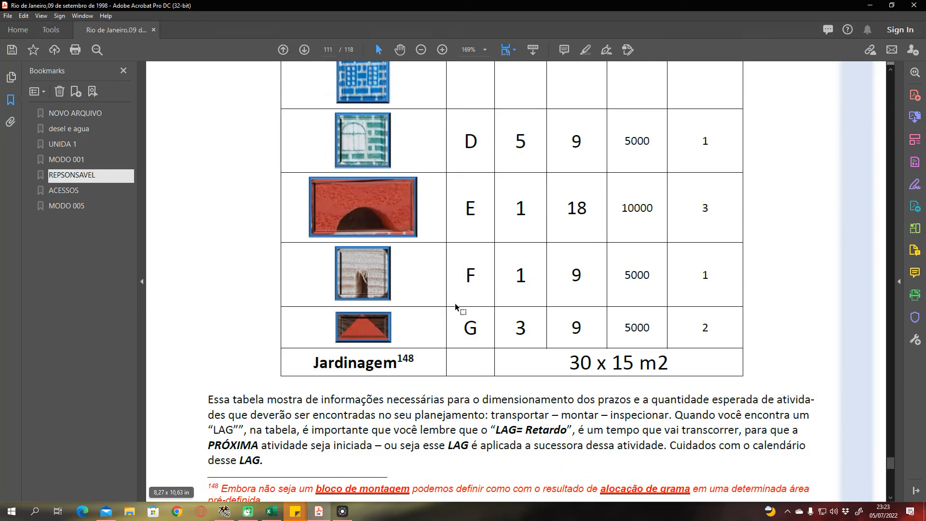
scroll(382, 307, up, 1)
click(67, 205)
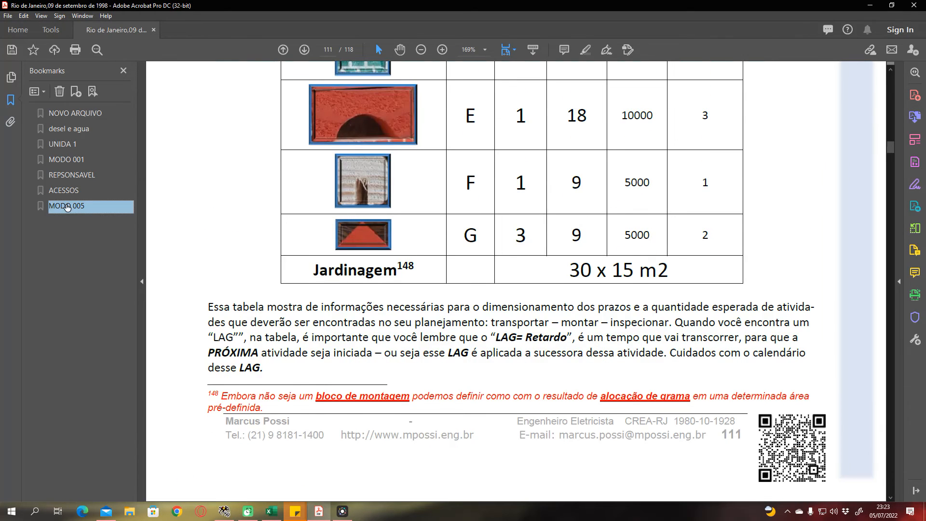
- Read the notebook's requirements for the layout Modo 005 - EAP por risco e responsável, including its minimum attributes
scroll(585, 271, up, 8)
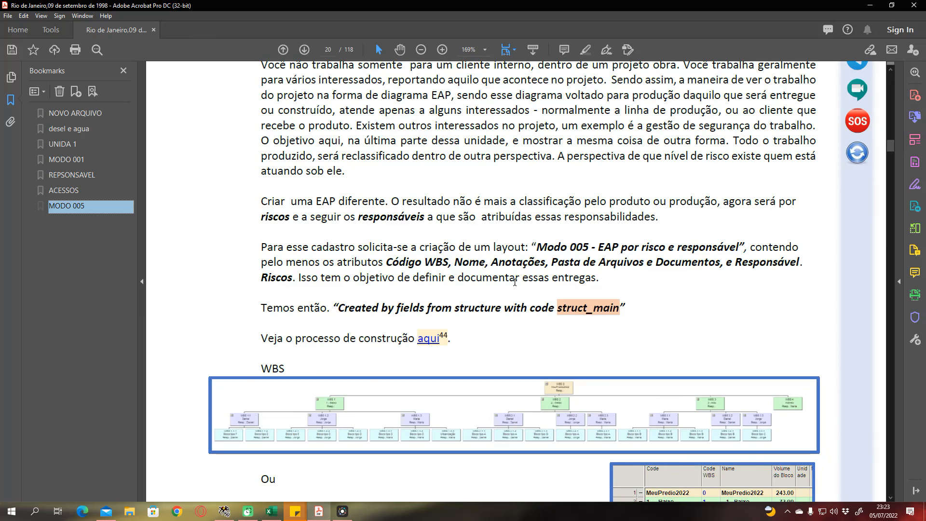
drag(538, 244, 702, 248)
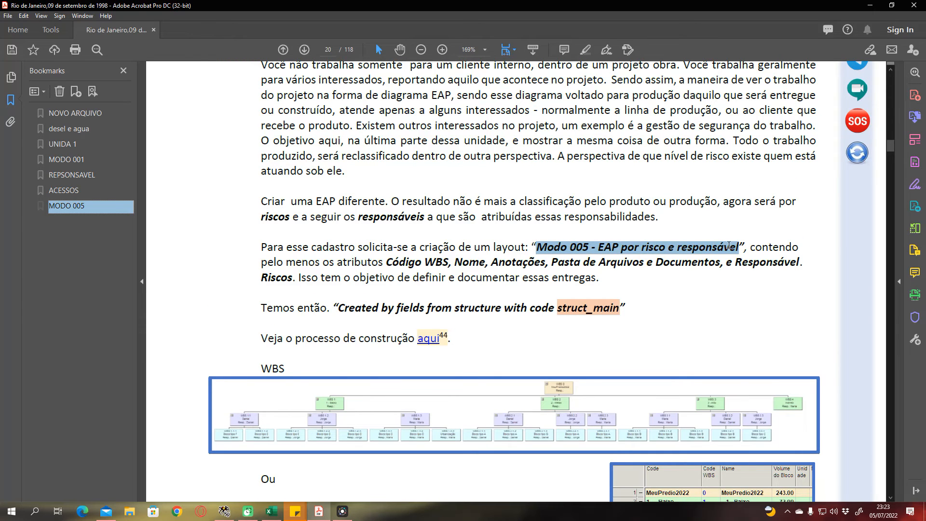
drag(537, 247, 740, 251)
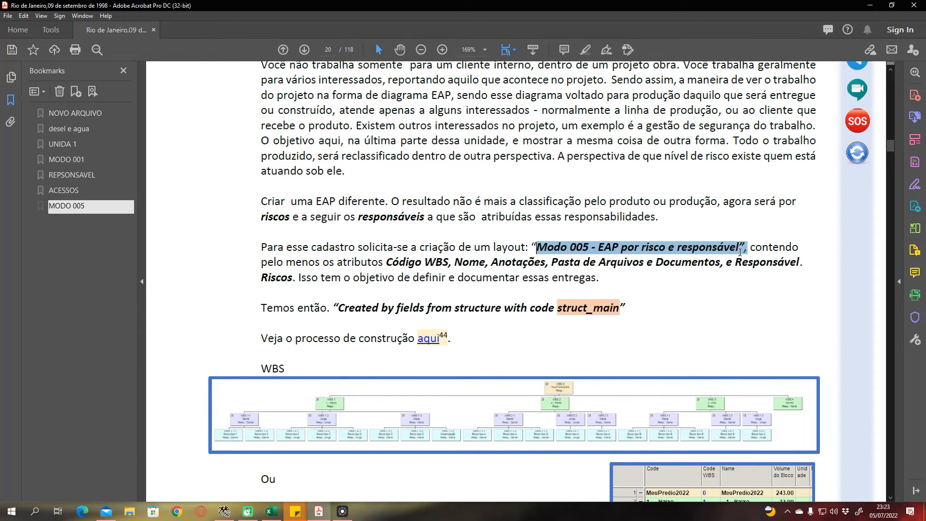
click(632, 261)
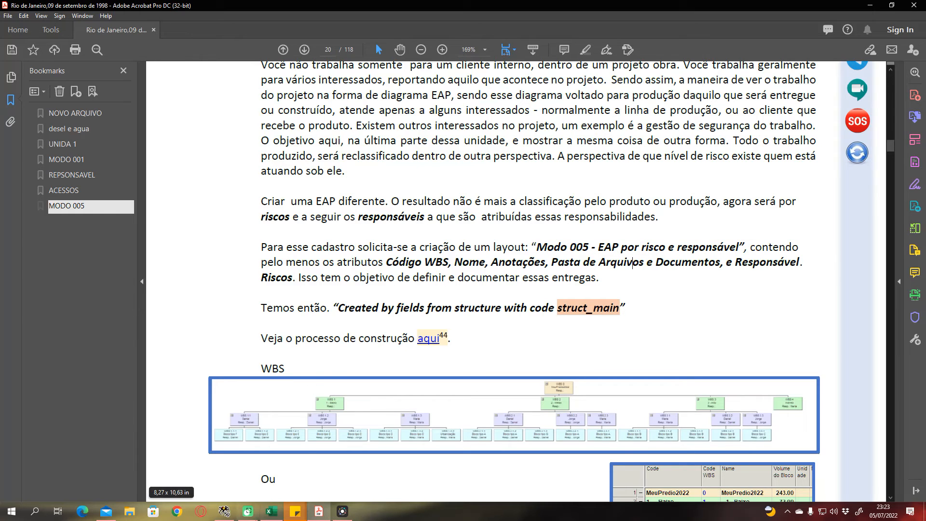
scroll(318, 410, down, 5)
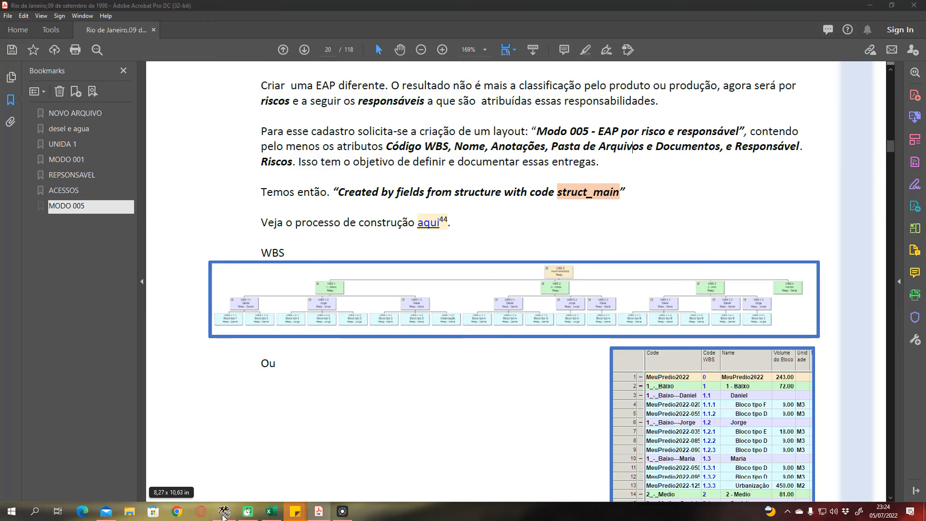
- Switch to Spider Project and check which layouts and WBS structures are available for MeuPredio2022
click(248, 511)
click(276, 44)
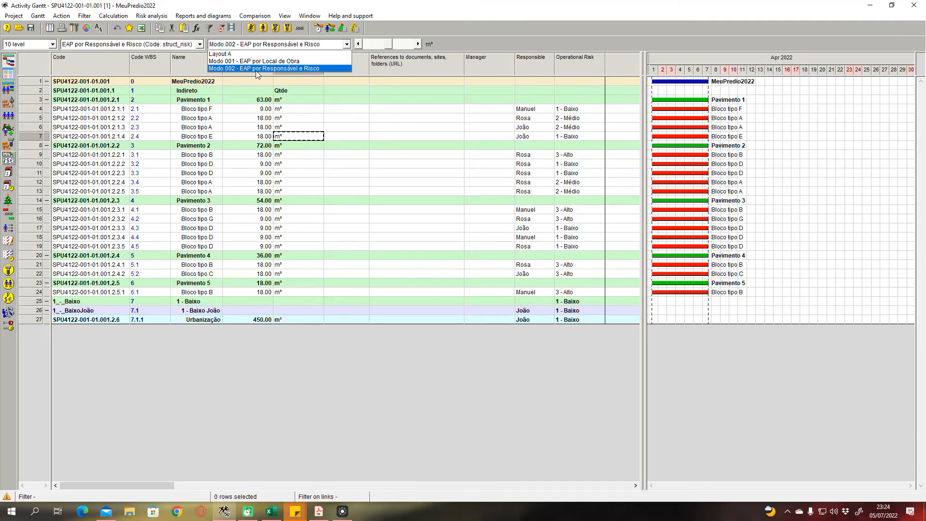
click(251, 119)
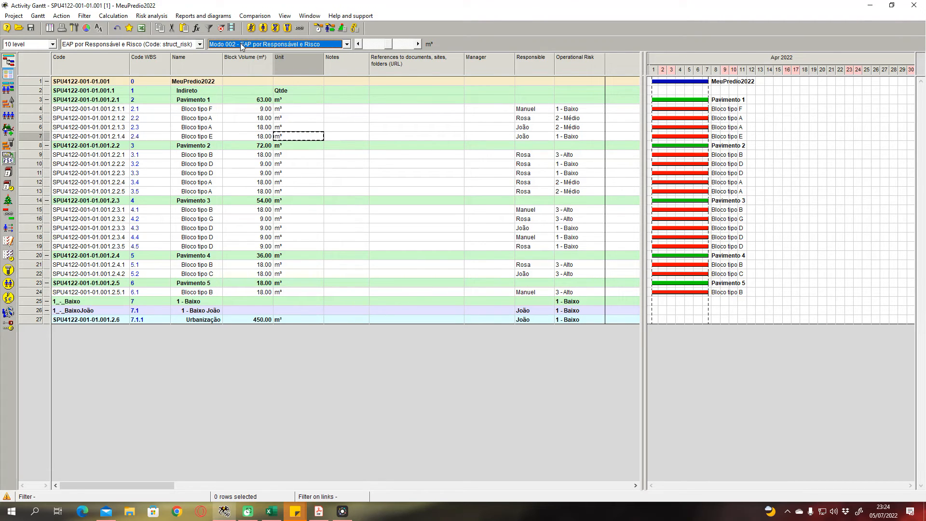
click(219, 136)
click(254, 119)
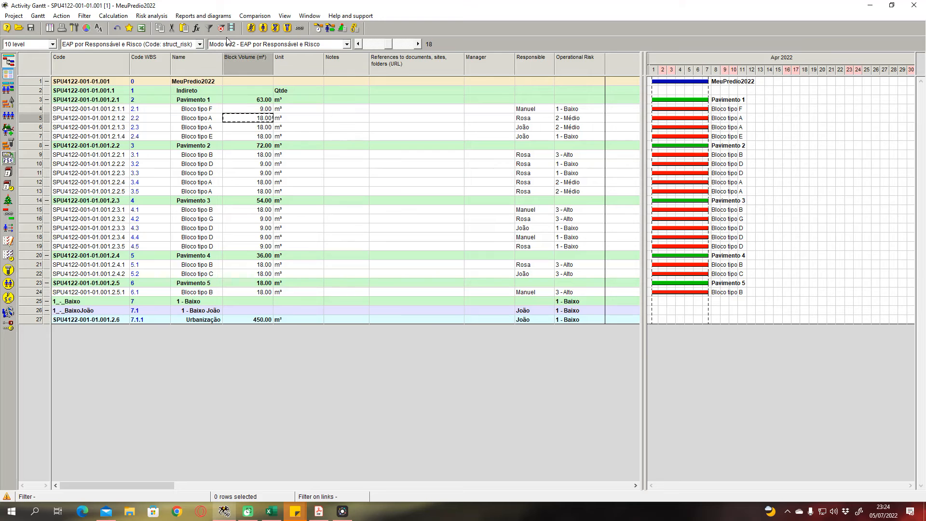
click(123, 45)
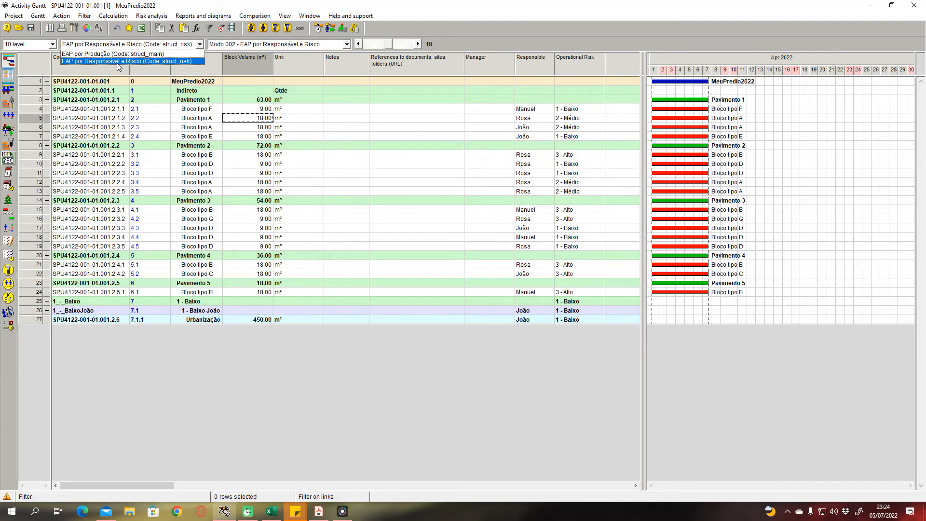
click(117, 62)
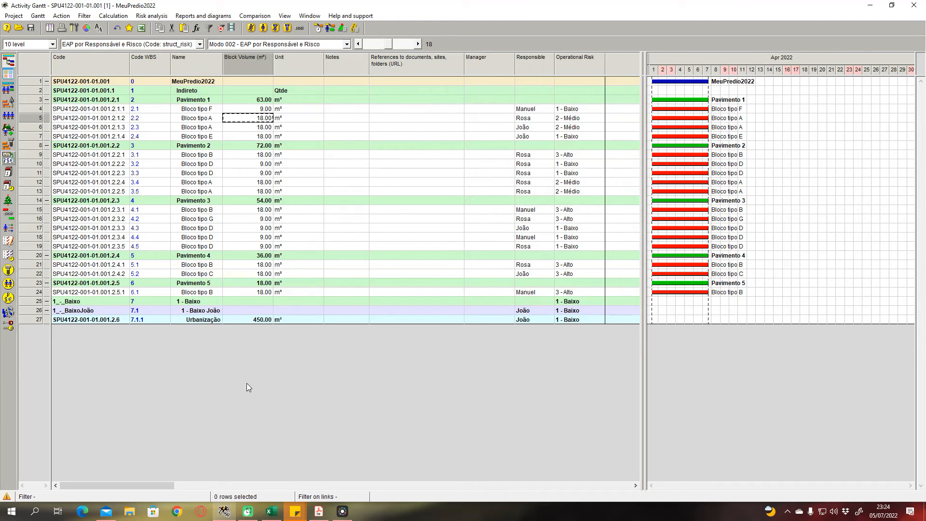
click(394, 285)
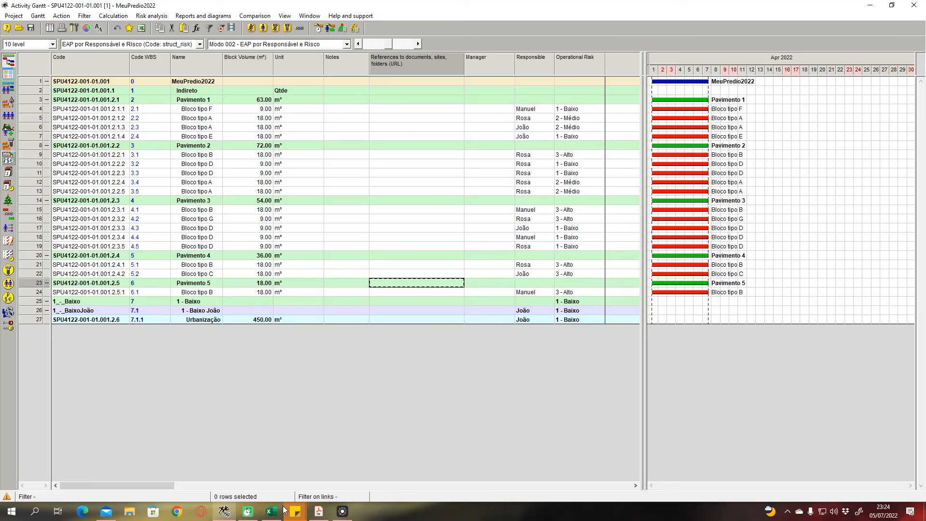
- Switch to the study notebook in Adobe Acrobat and examine the sample WBS table grouped by risk and responsible
click(319, 510)
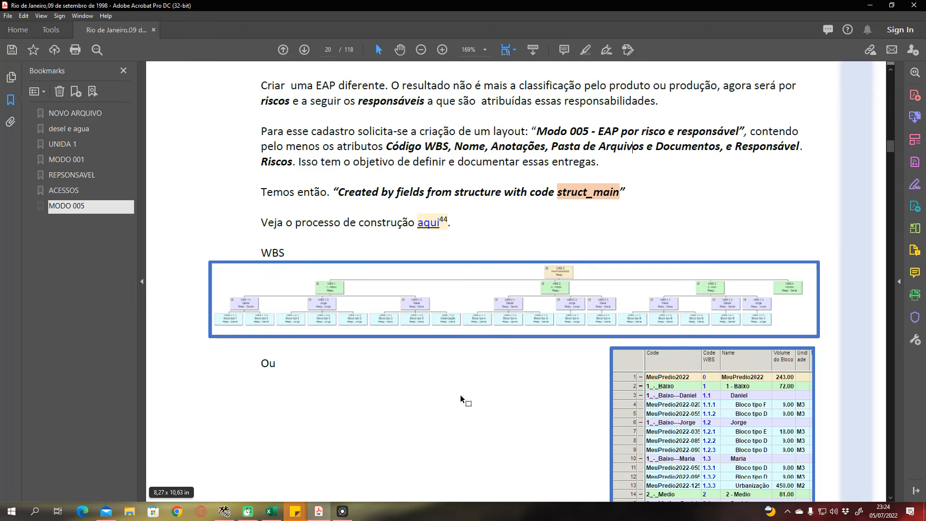
scroll(460, 398, down, 3)
drag(599, 177, 757, 394)
click(616, 245)
scroll(559, 247, down, 1)
click(593, 251)
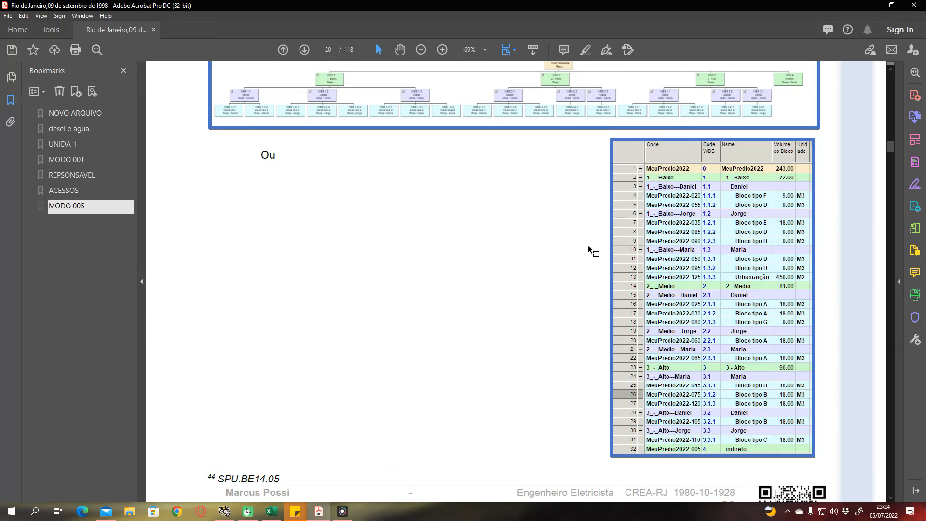
drag(646, 177, 813, 181)
drag(650, 185, 813, 210)
click(649, 201)
click(649, 201)
click(870, 5)
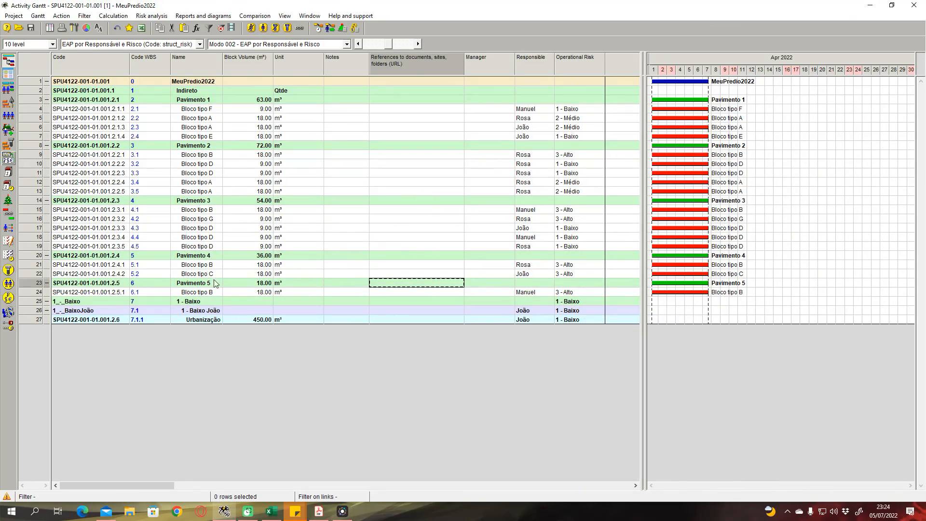
- Recheck the notebook's sample WBS table against the block and Urbanização rows of the Activity Gantt in Spider Project
click(318, 511)
scroll(540, 355, down, 4)
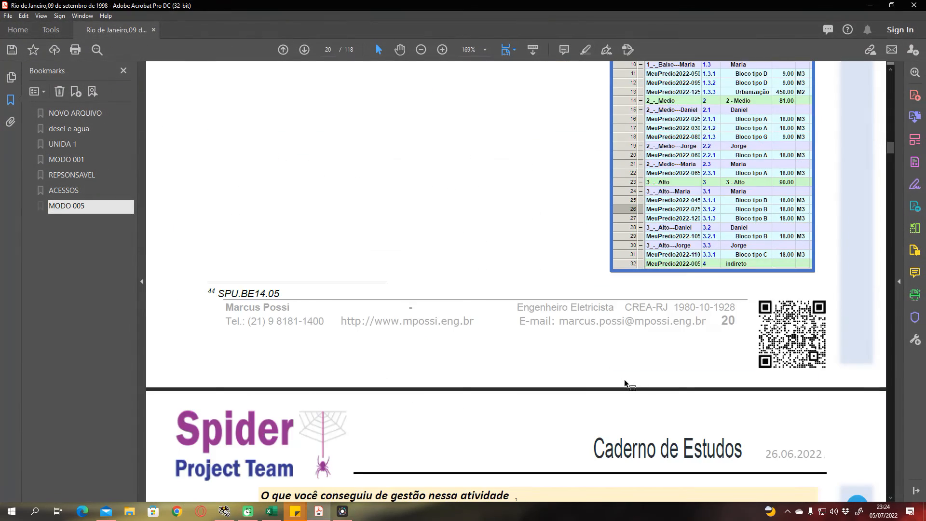
scroll(540, 356, up, 4)
click(295, 511)
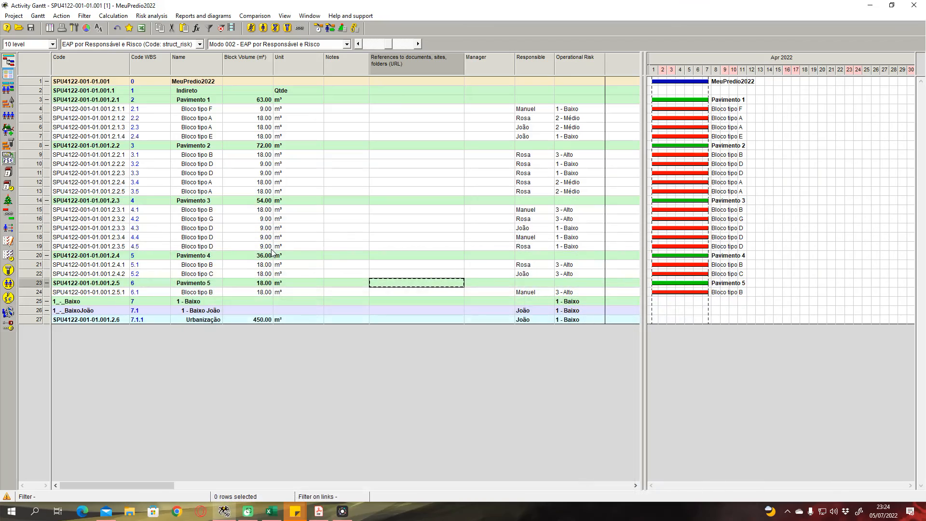
click(346, 136)
click(501, 135)
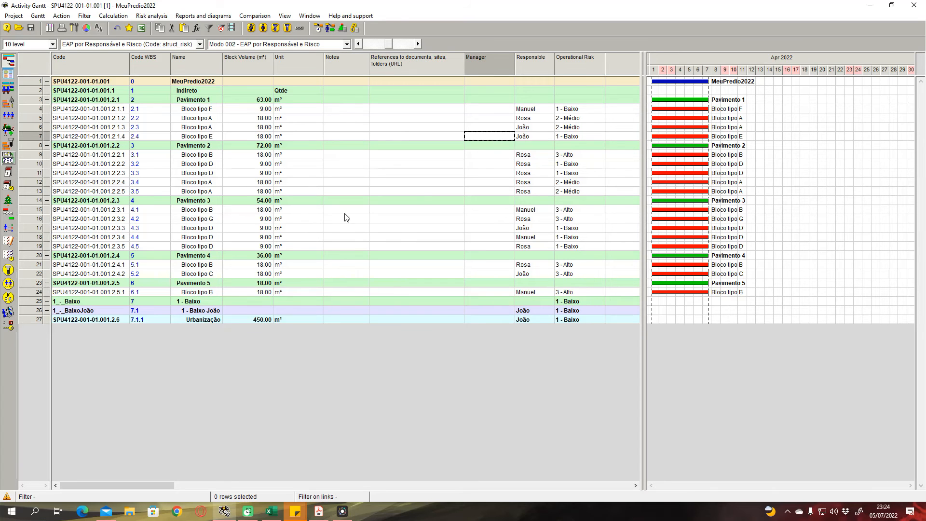
click(268, 321)
- Switch the Activity Gantt to the layout Modo 001 - EAP por Local de Obra and check Urbanização's unit and responsible
click(239, 44)
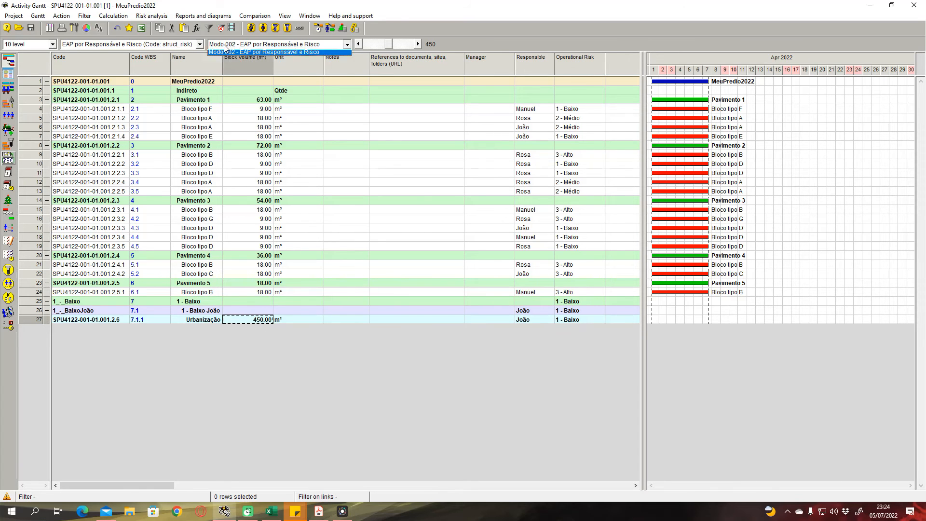
click(240, 61)
click(280, 323)
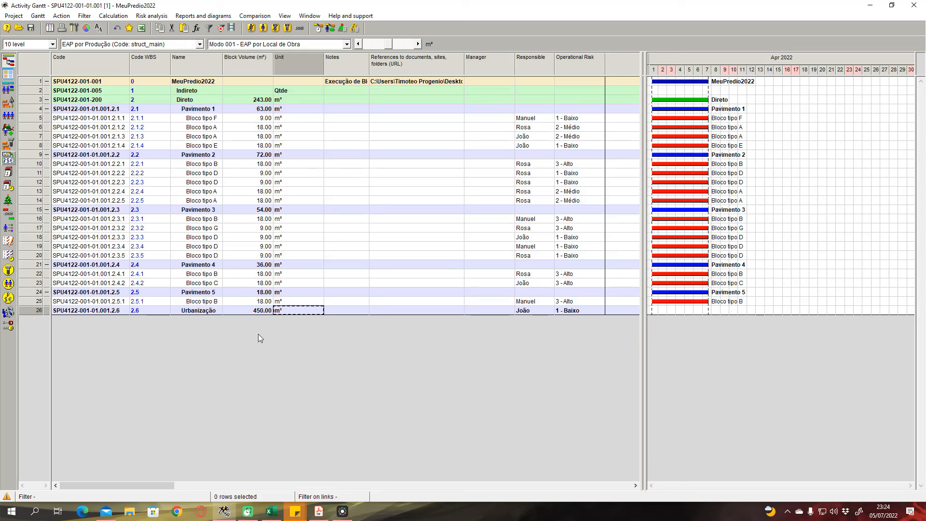
click(241, 301)
click(200, 305)
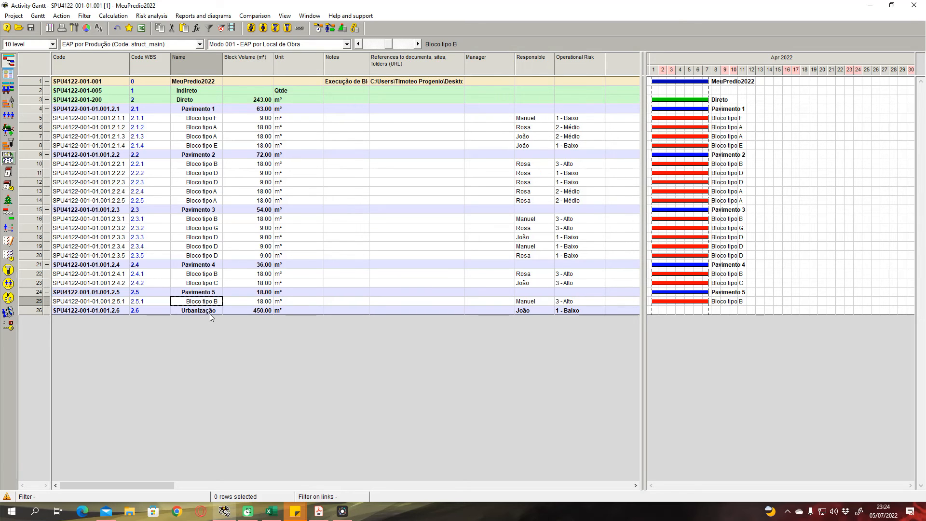
click(207, 313)
click(292, 312)
click(527, 312)
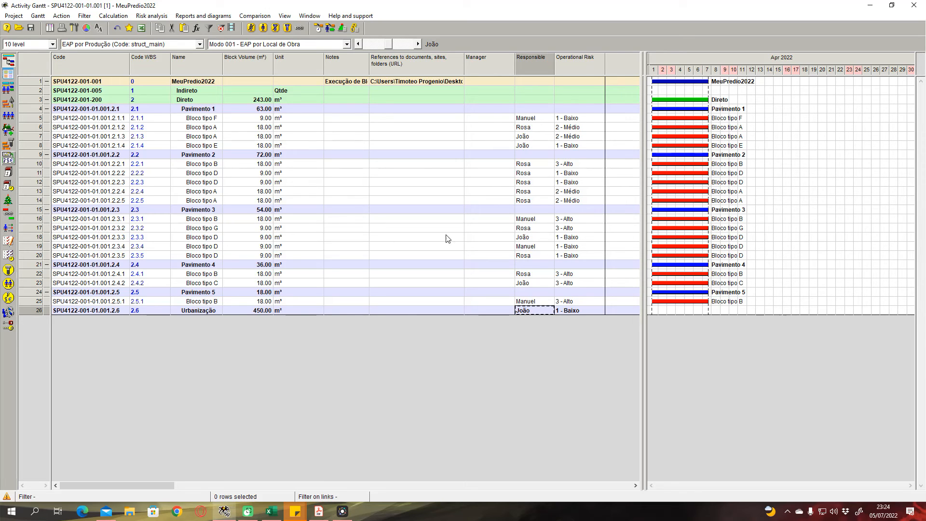
- Check the Responsible column for the Pavimento 3, 4 and 5 phases and the blocks inside Pavimento 3
click(191, 221)
click(194, 247)
click(228, 262)
click(212, 228)
click(524, 229)
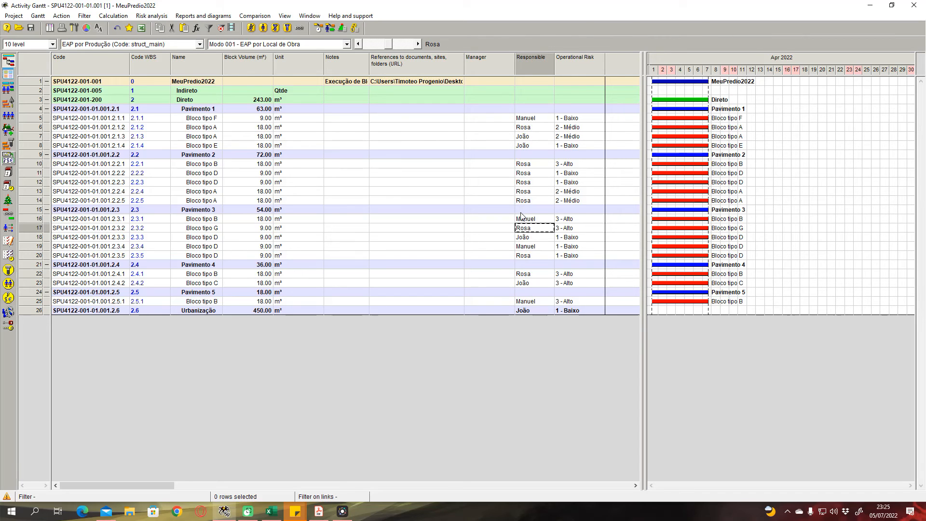
click(206, 212)
click(522, 212)
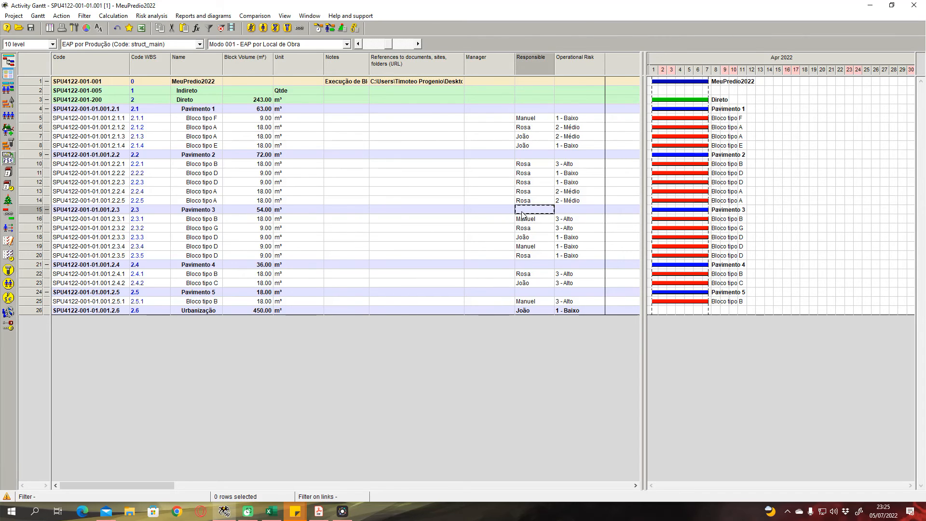
click(513, 309)
click(532, 265)
click(528, 291)
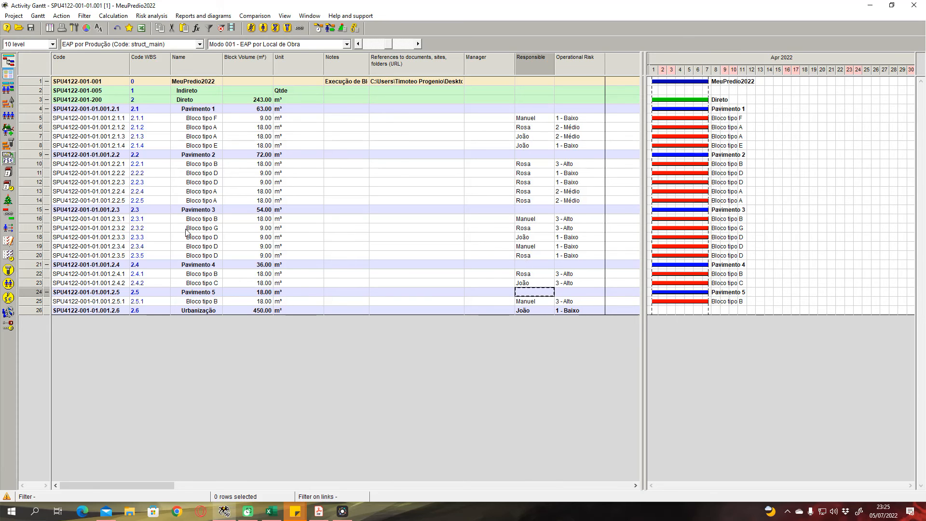
- Switch the Activity Gantt to the layout Modo 002 - EAP por Responsável e Risco and review the available WBS structures
click(178, 219)
click(244, 44)
click(255, 66)
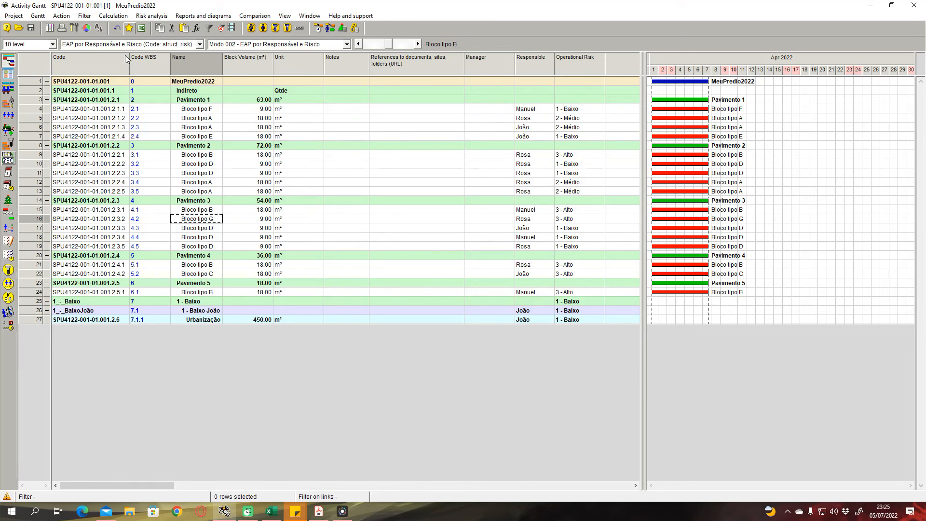
click(142, 44)
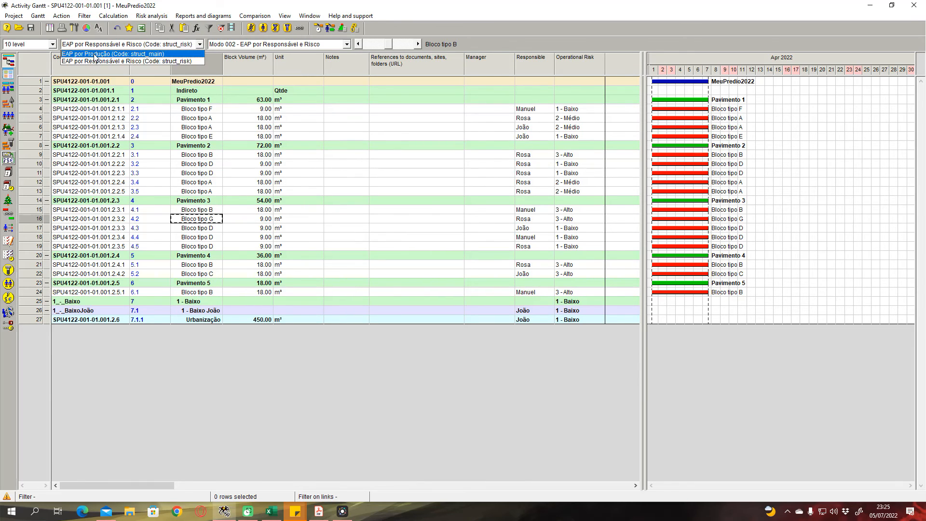
click(225, 130)
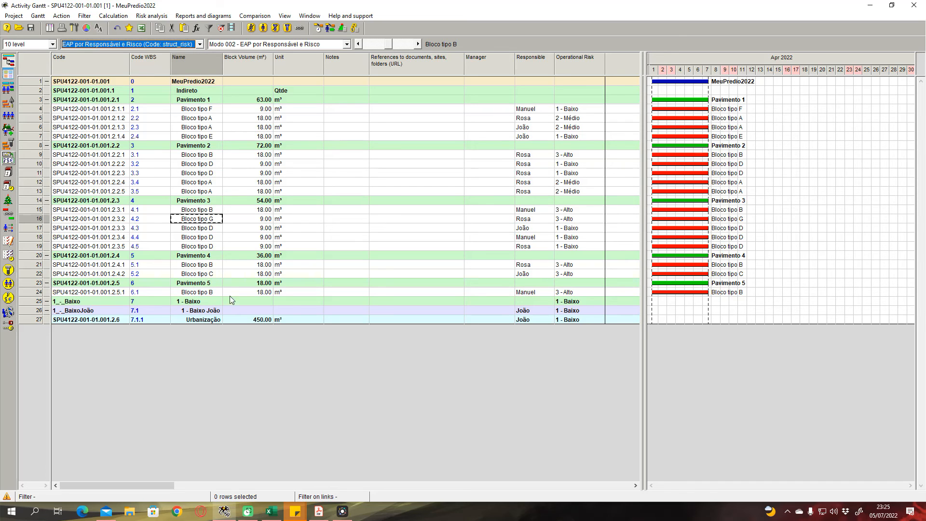
- Examine the 1 - Baixo risk phase and the levels nested under it down to Urbanização
click(202, 303)
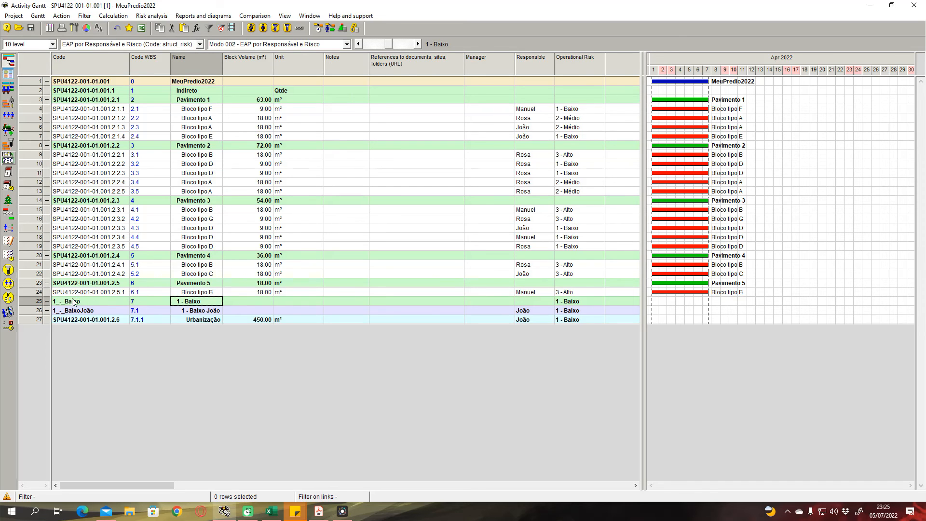
click(193, 321)
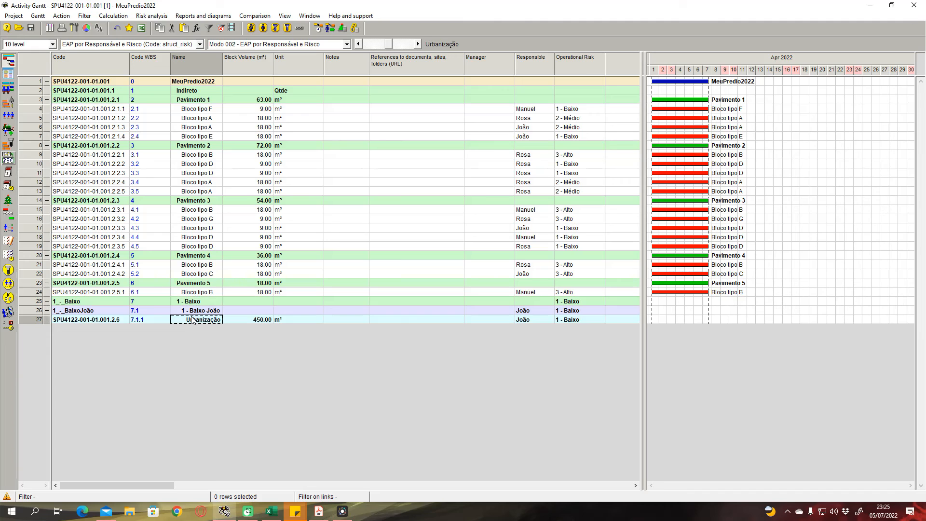
click(196, 303)
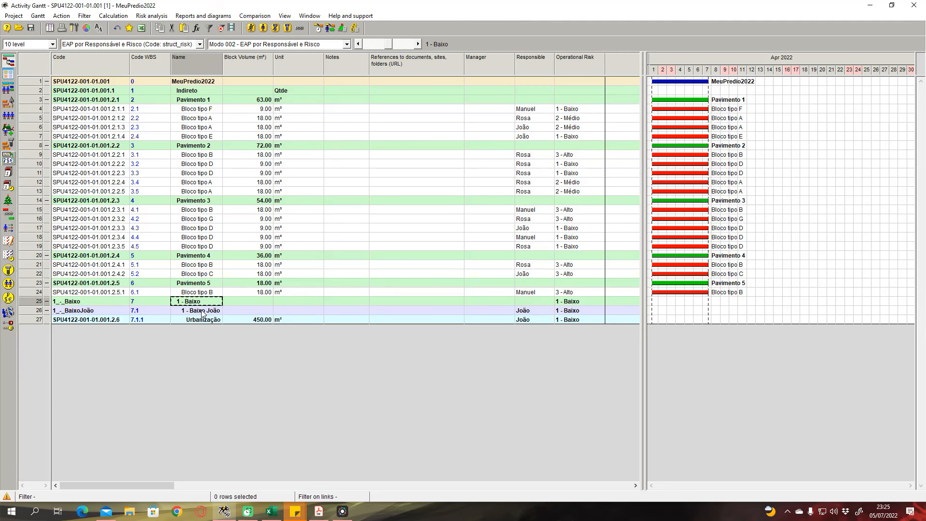
click(188, 311)
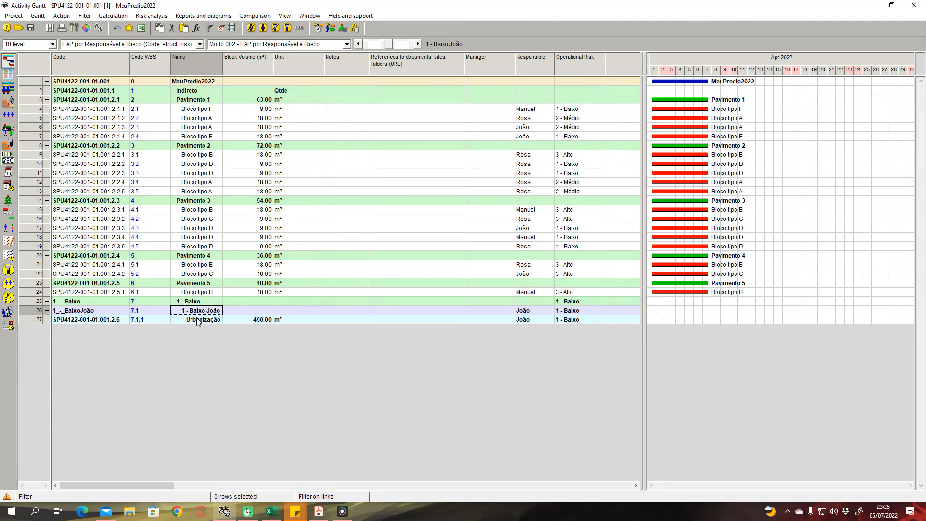
- Inspect the risk prefix 1 - Baixo in the name of the responsible's phase directly above Urbanização
click(205, 311)
drag(199, 311, 163, 312)
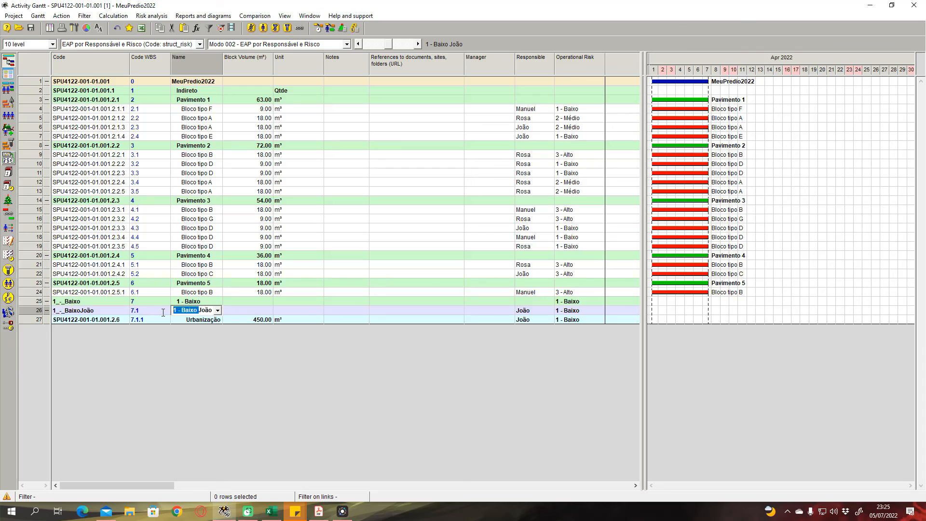
click(203, 317)
click(200, 312)
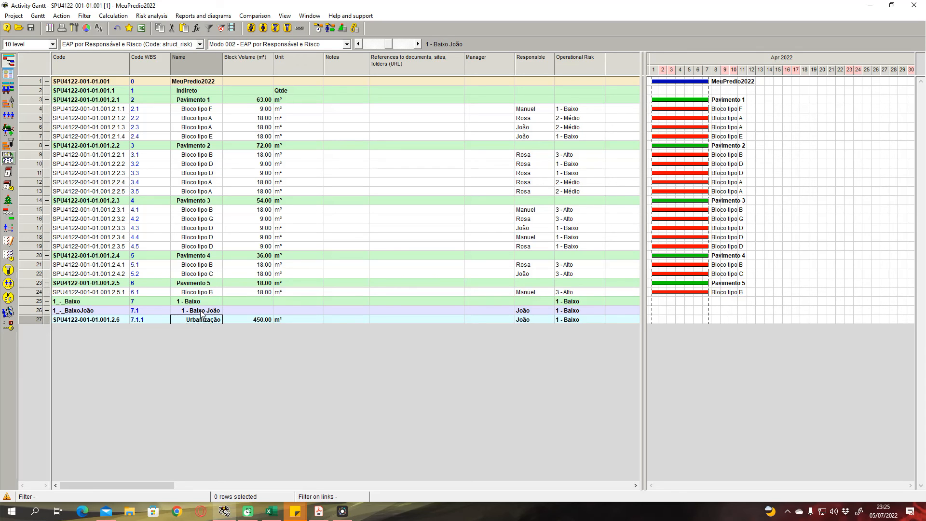
click(200, 312)
drag(199, 311, 161, 309)
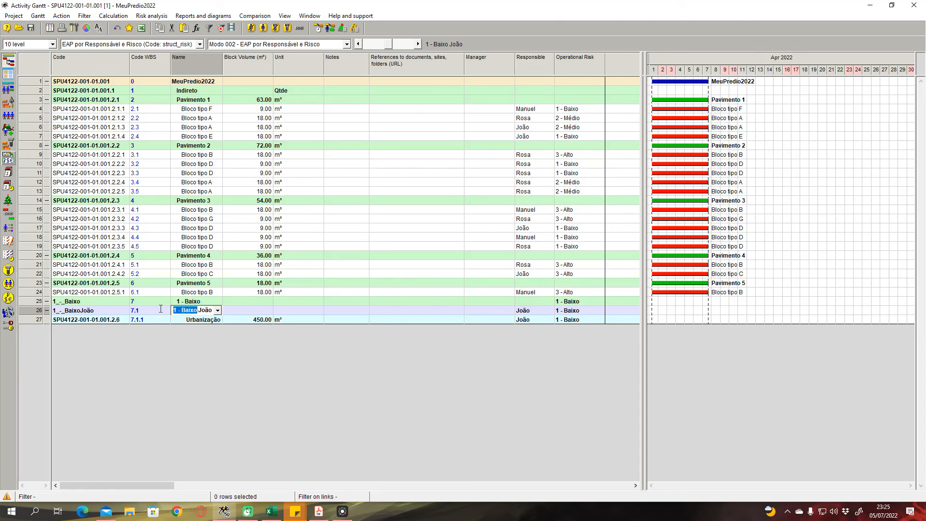
click(203, 319)
click(198, 311)
click(195, 310)
click(200, 319)
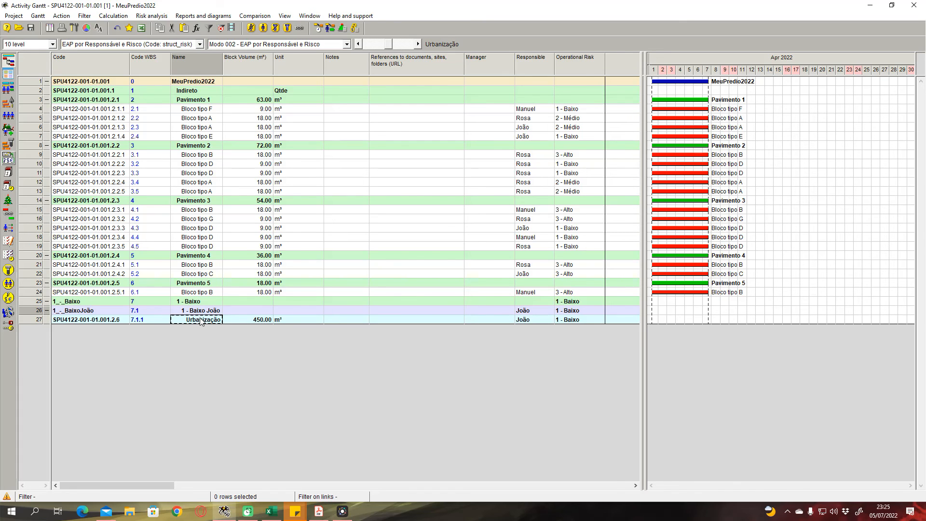
- Compare the responsible's phase nested under 1 - Baixo with the Urbanização phase directly below it
click(195, 311)
click(211, 311)
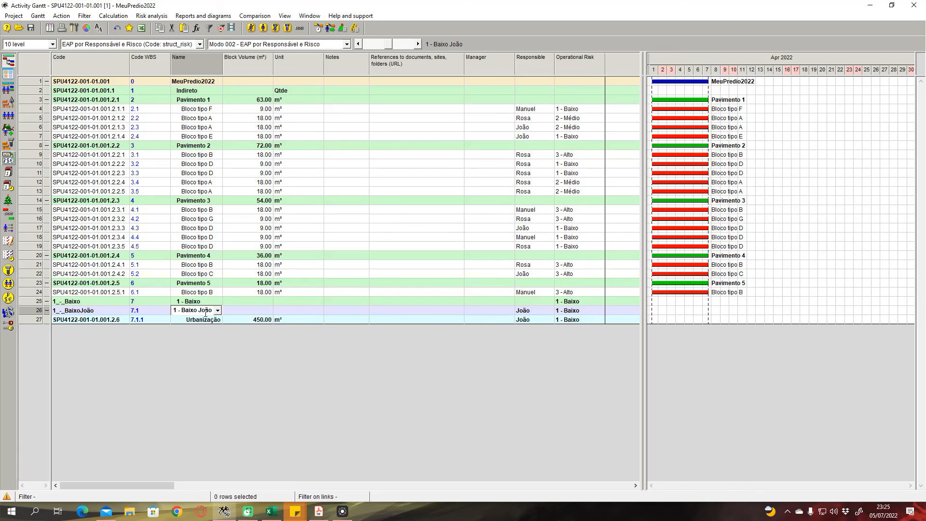
click(195, 320)
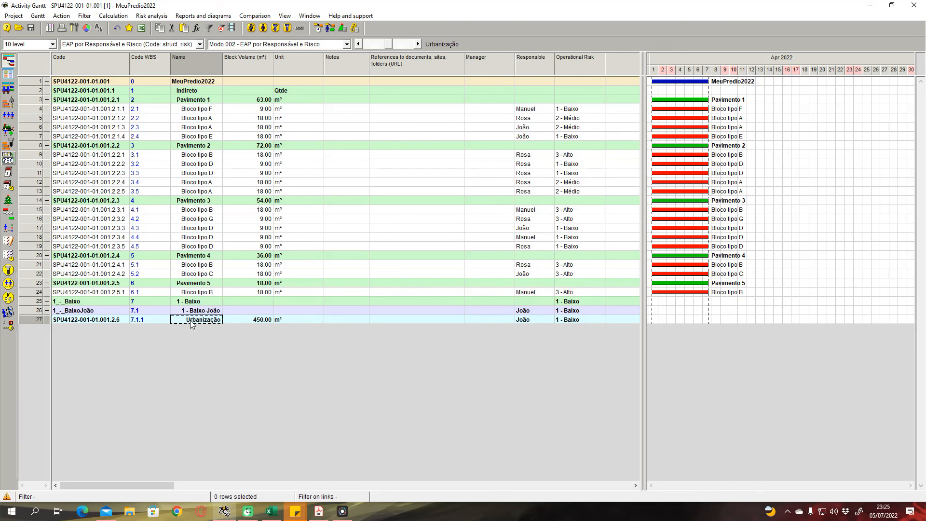
click(198, 305)
click(204, 314)
click(202, 321)
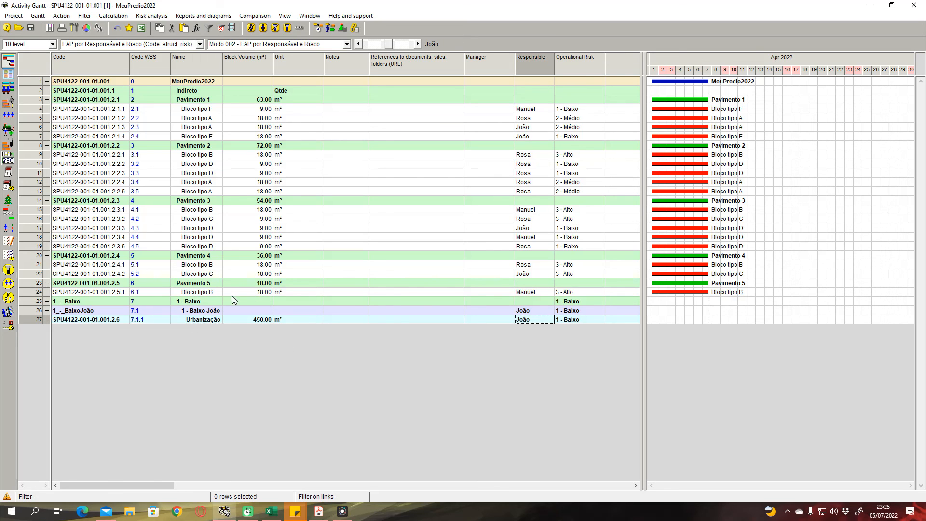
- Examine the blocks nested under Pavimento 1 to Pavimento 4 in the WBS by responsible and risk
click(208, 117)
click(195, 130)
click(197, 158)
click(197, 174)
click(206, 182)
click(213, 173)
click(224, 210)
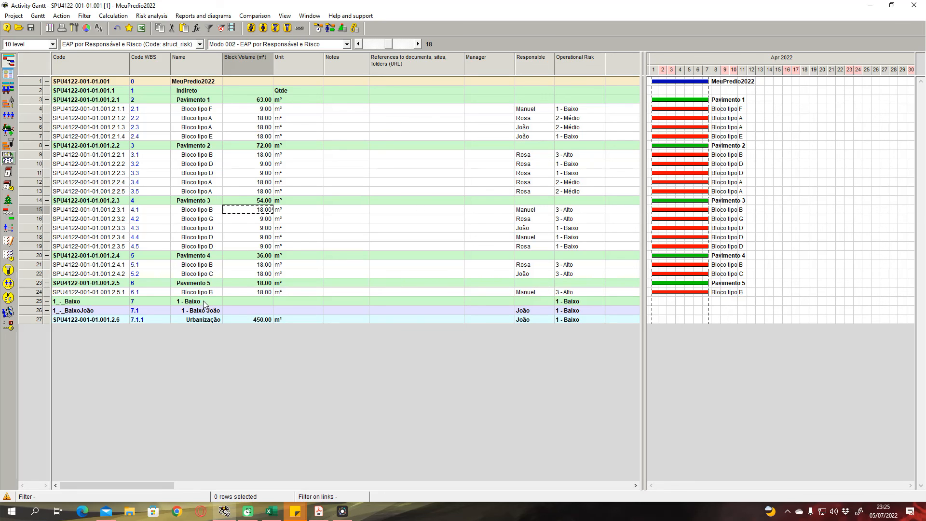
click(191, 265)
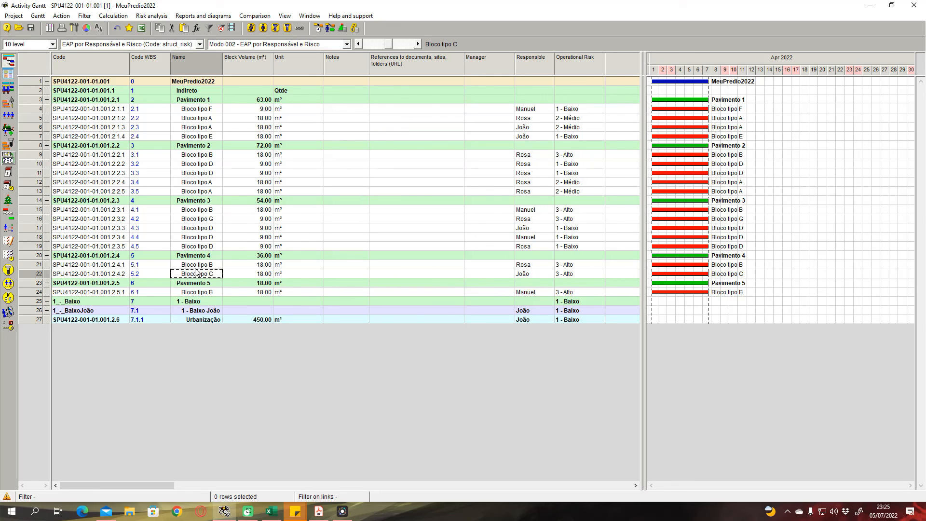
click(205, 246)
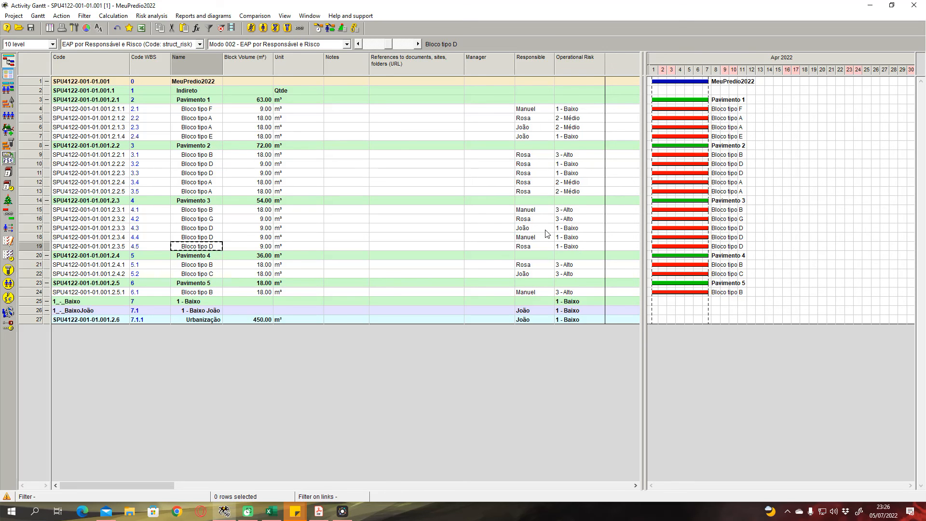
click(258, 47)
click(258, 47)
click(254, 172)
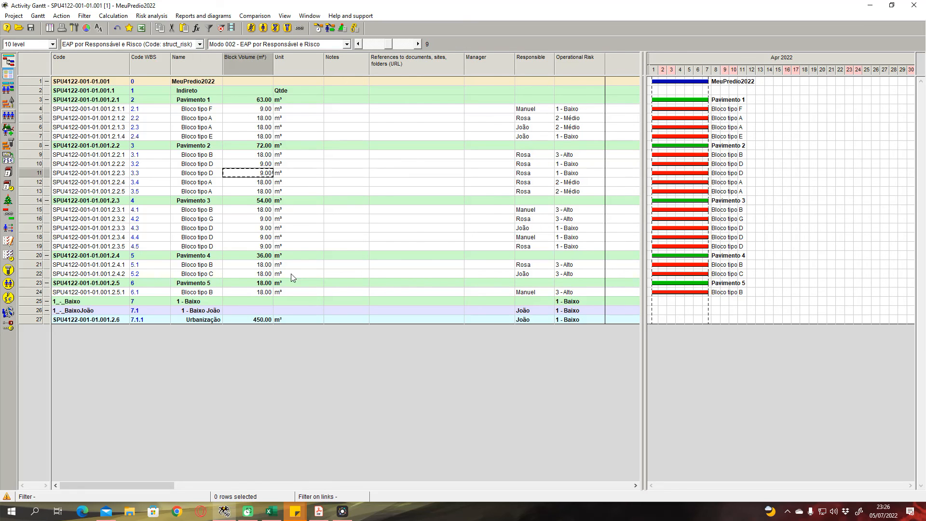